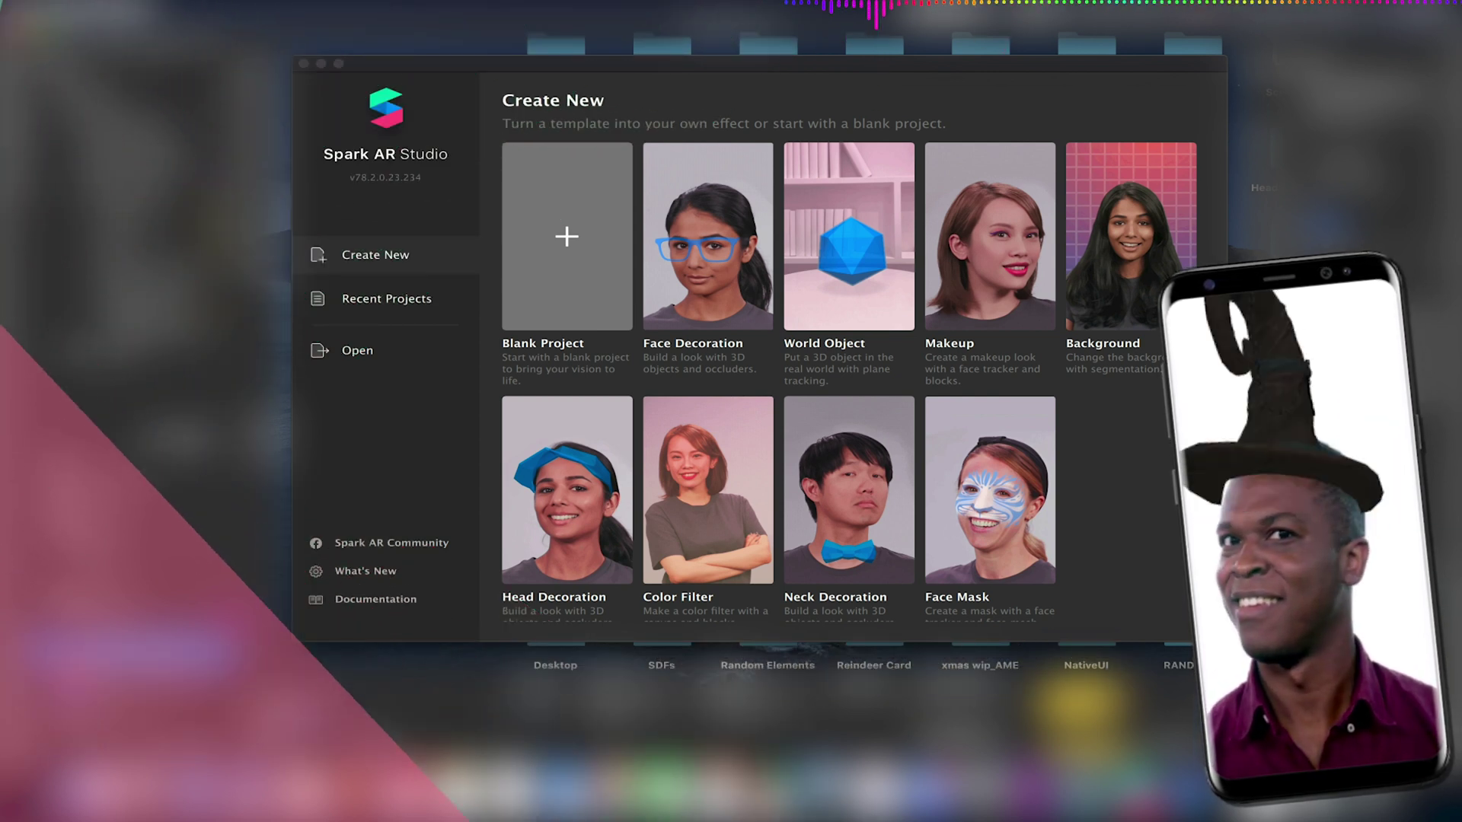
- Start a new project from the Head Decoration template and make the Patch Editor area taller
{"action": "scroll", "coordinate": [753, 402], "scroll_direction": "down", "scroll_amount": 1}
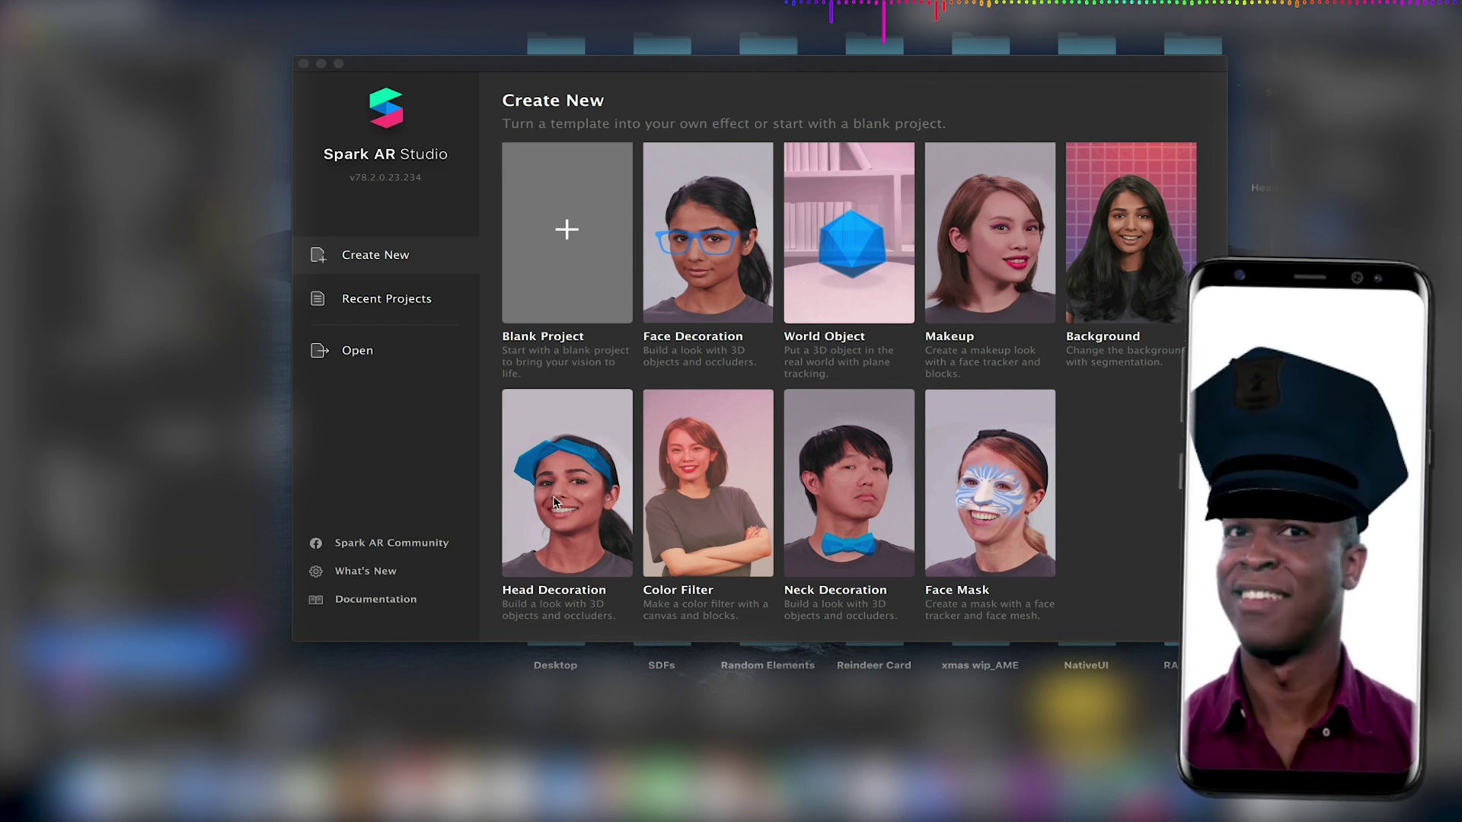
{"action": "left_click", "coordinate": [554, 452]}
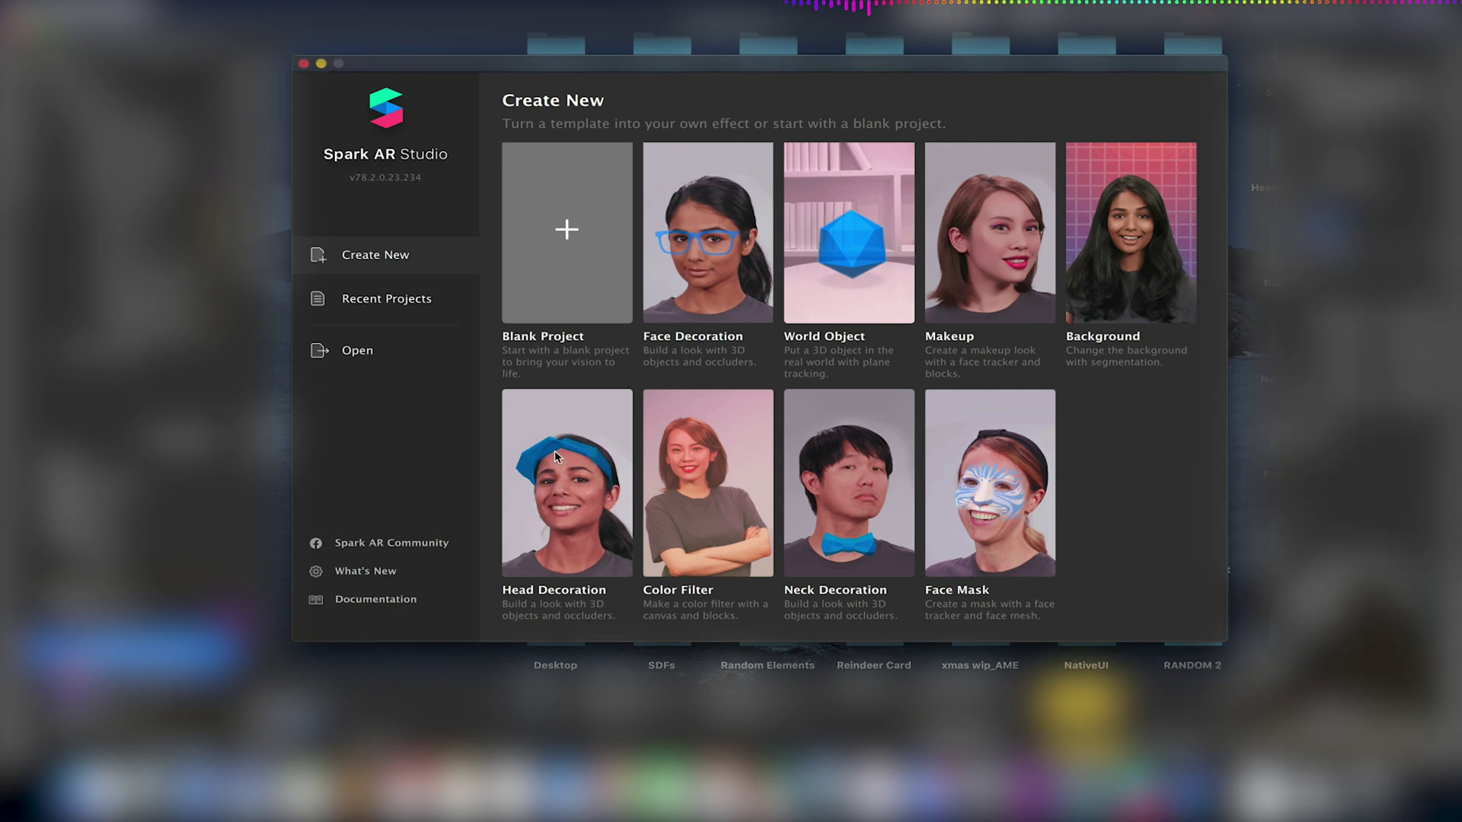
{"action": "left_click", "coordinate": [558, 449]}
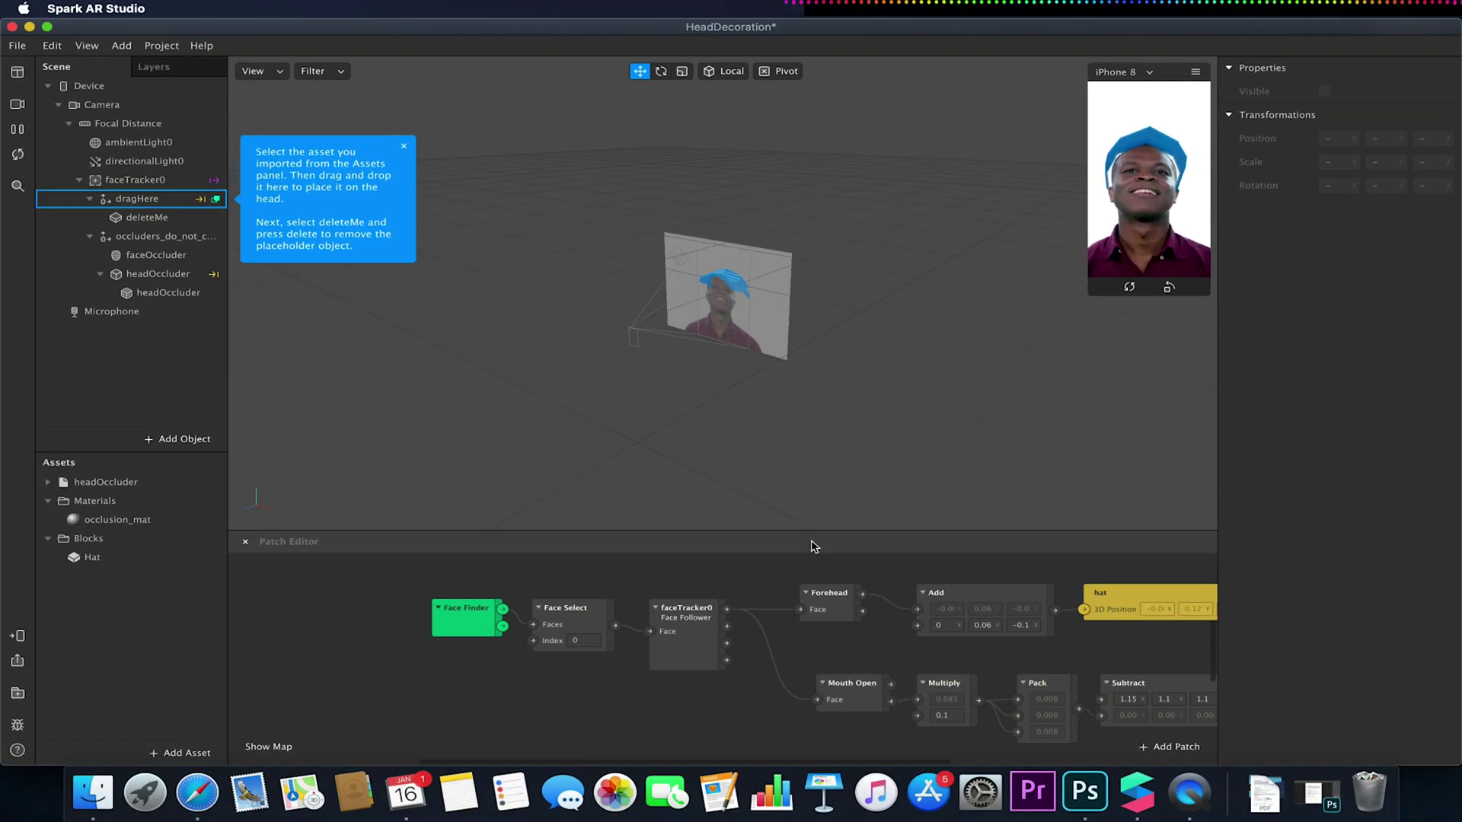
{"action": "left_click_drag", "start_coordinate": [799, 530], "coordinate": [747, 424]}
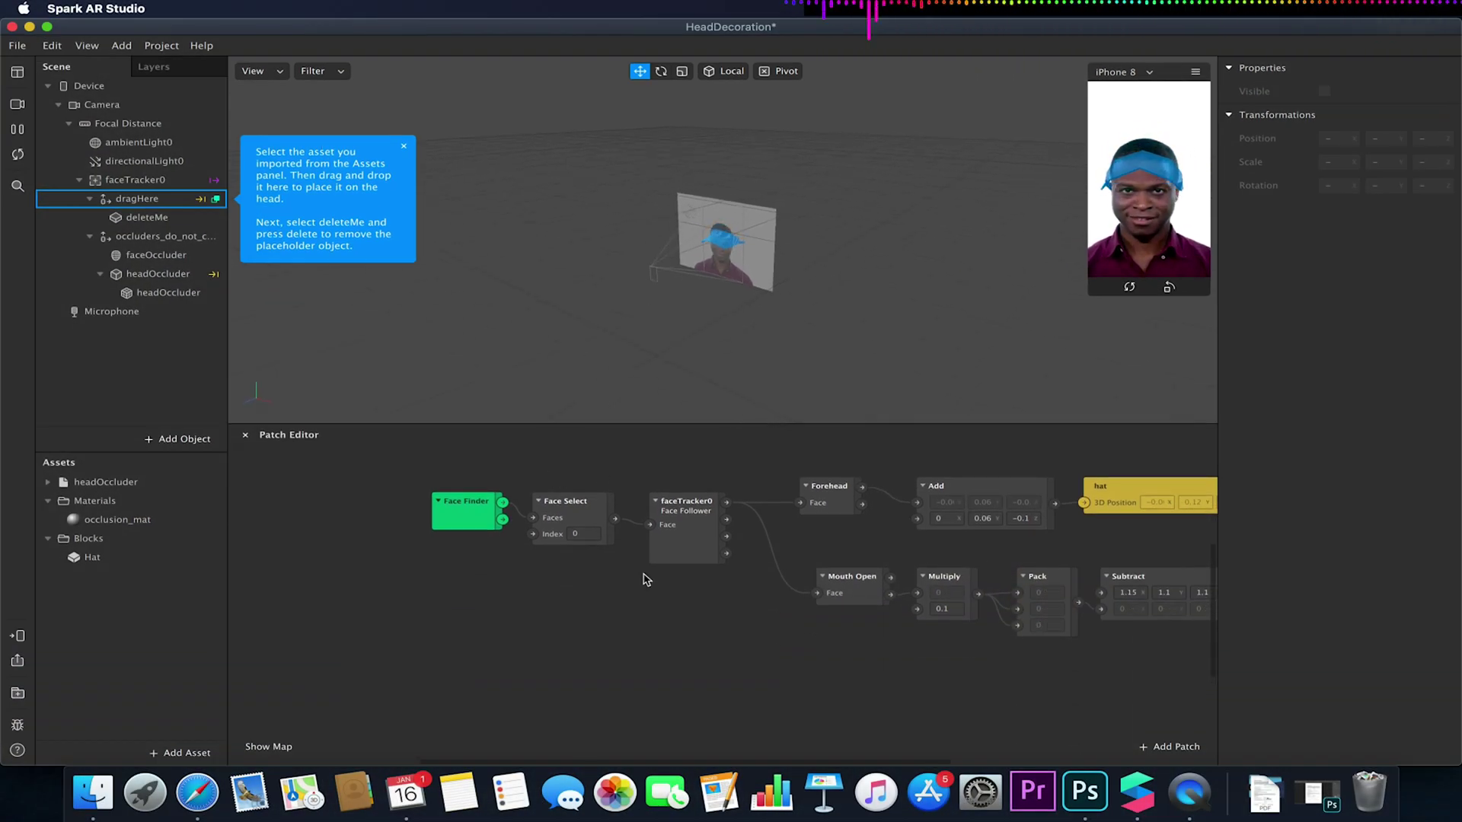
{"action": "scroll", "coordinate": [728, 609], "scroll_direction": "right", "scroll_amount": 5}
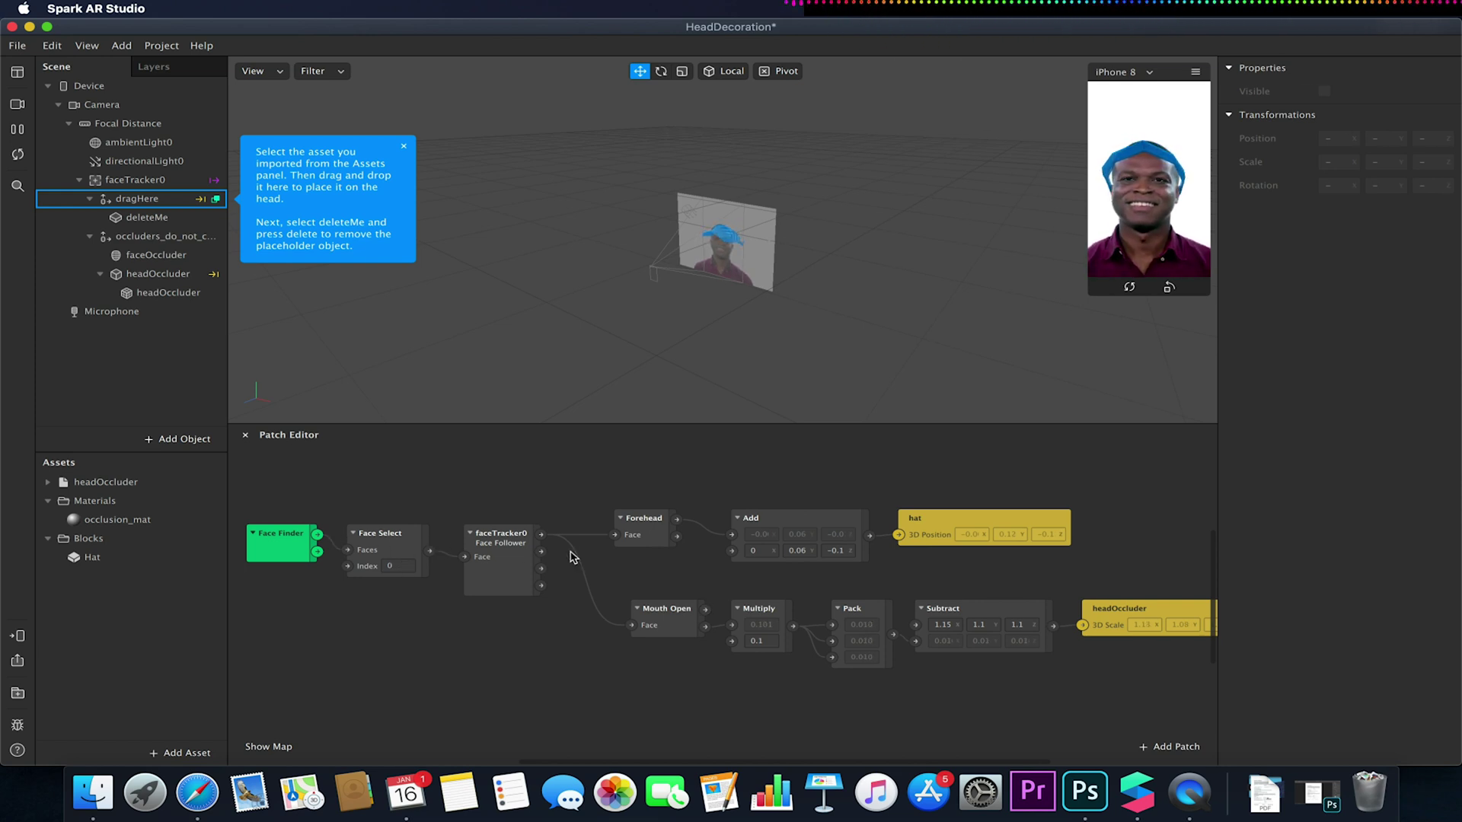
- Inspect the Hat block, occlusion_mat and headOccluder assets, dismiss the tutorial tip and pan the graph
{"action": "left_click", "coordinate": [89, 542]}
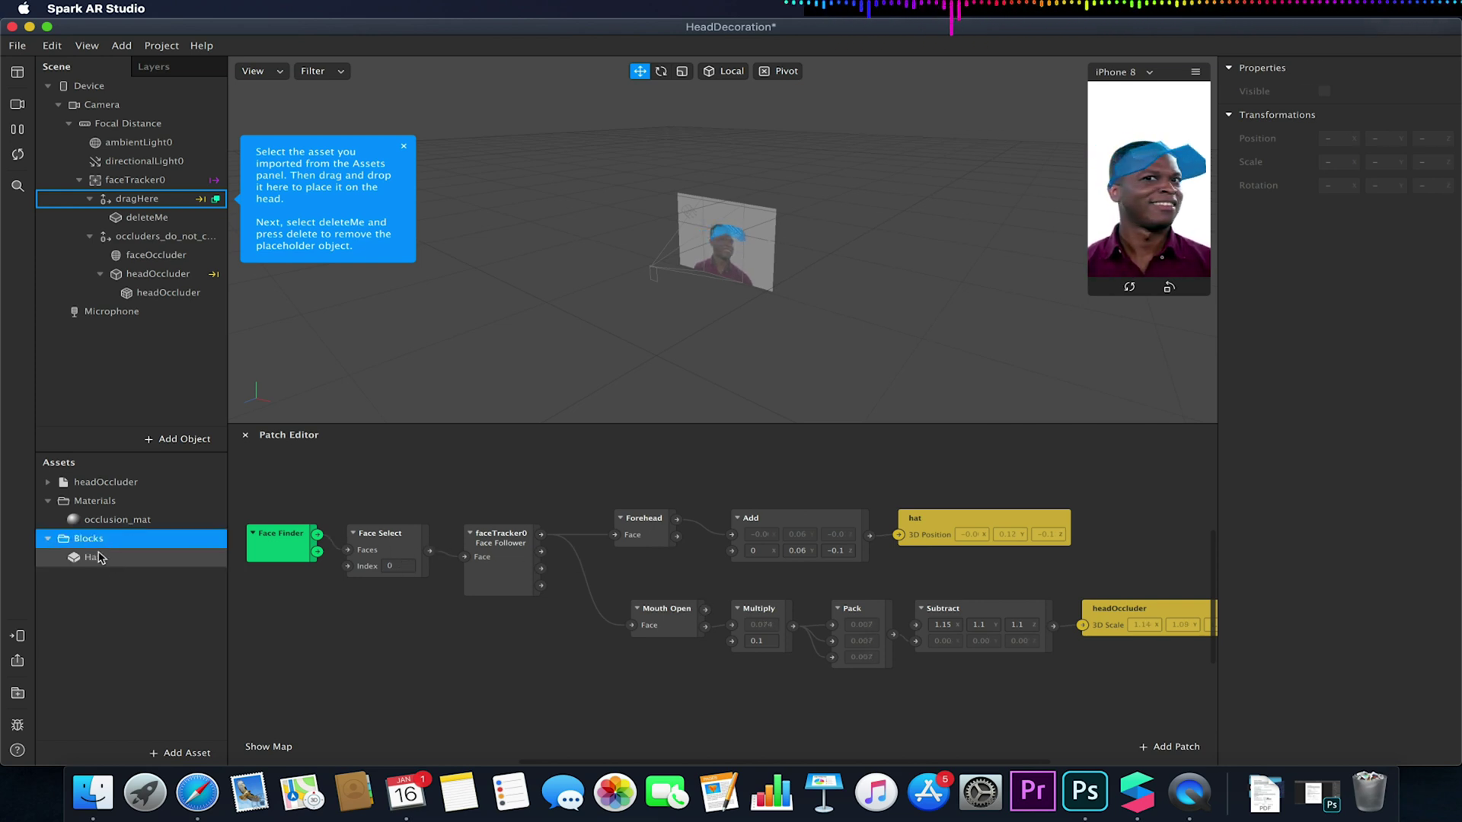
{"action": "left_click", "coordinate": [89, 558]}
{"action": "left_click", "coordinate": [114, 517]}
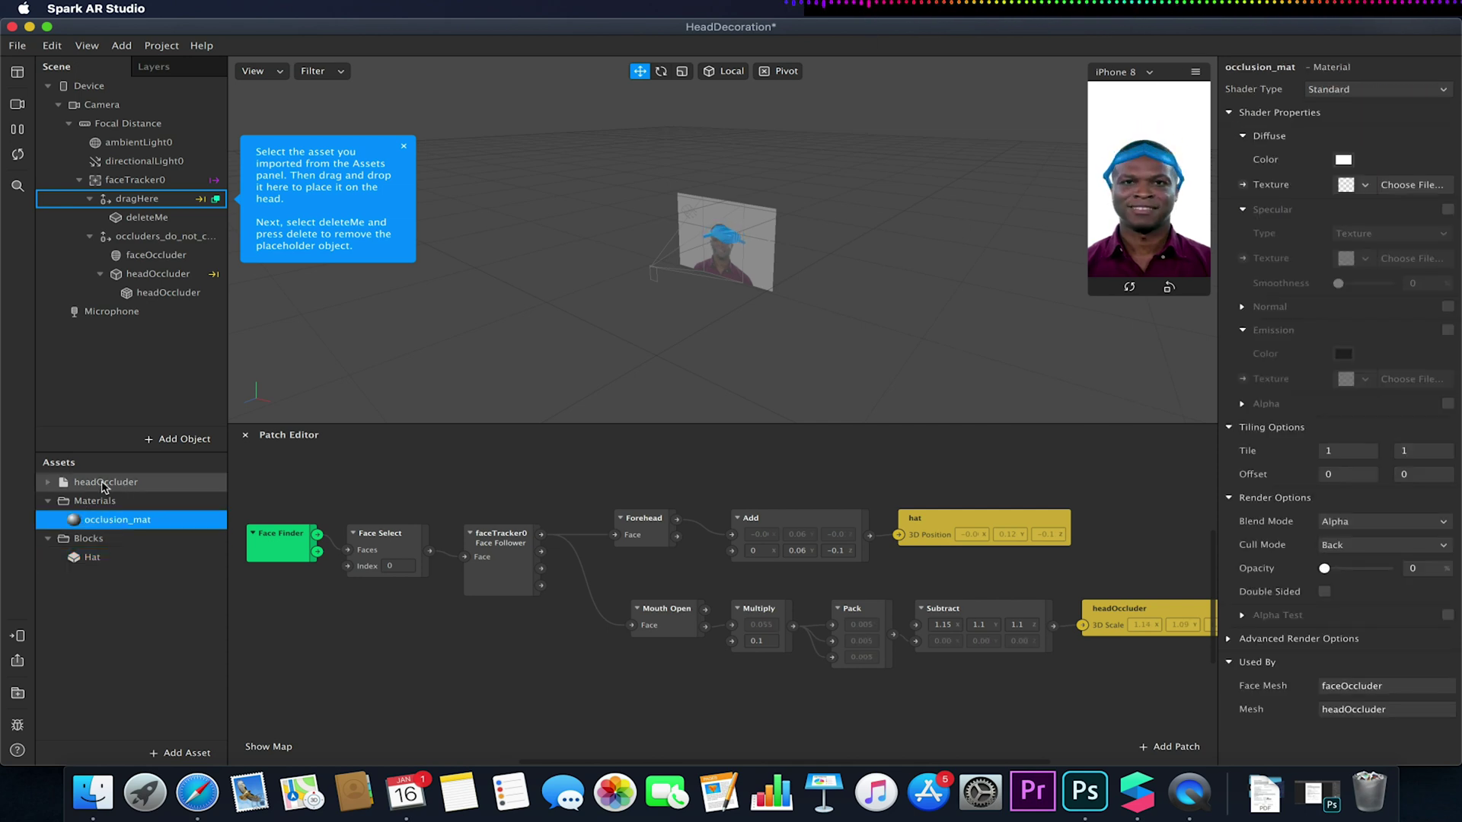
{"action": "left_click", "coordinate": [137, 483]}
{"action": "left_click", "coordinate": [109, 522]}
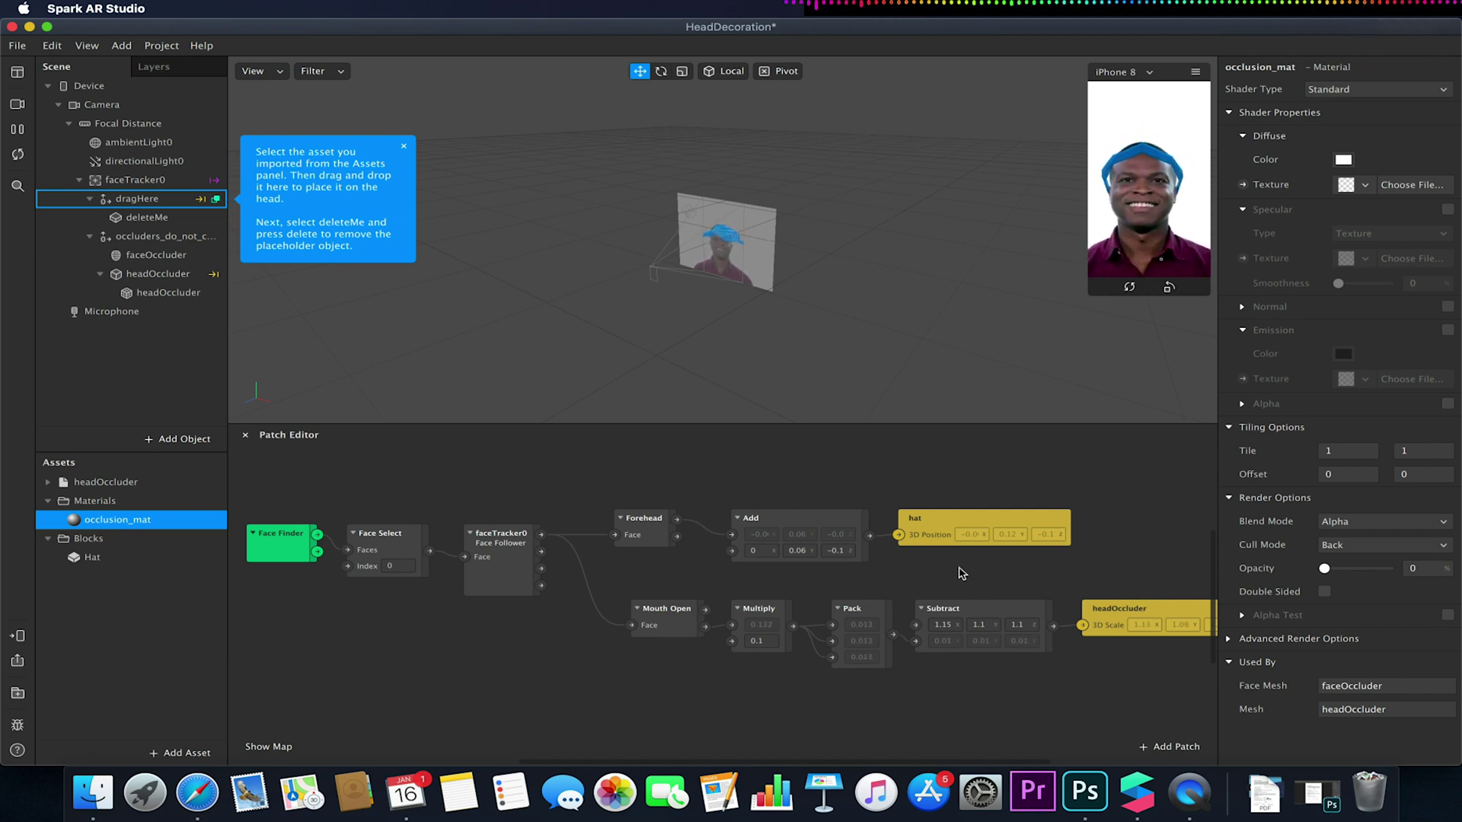
{"action": "left_click", "coordinate": [932, 533]}
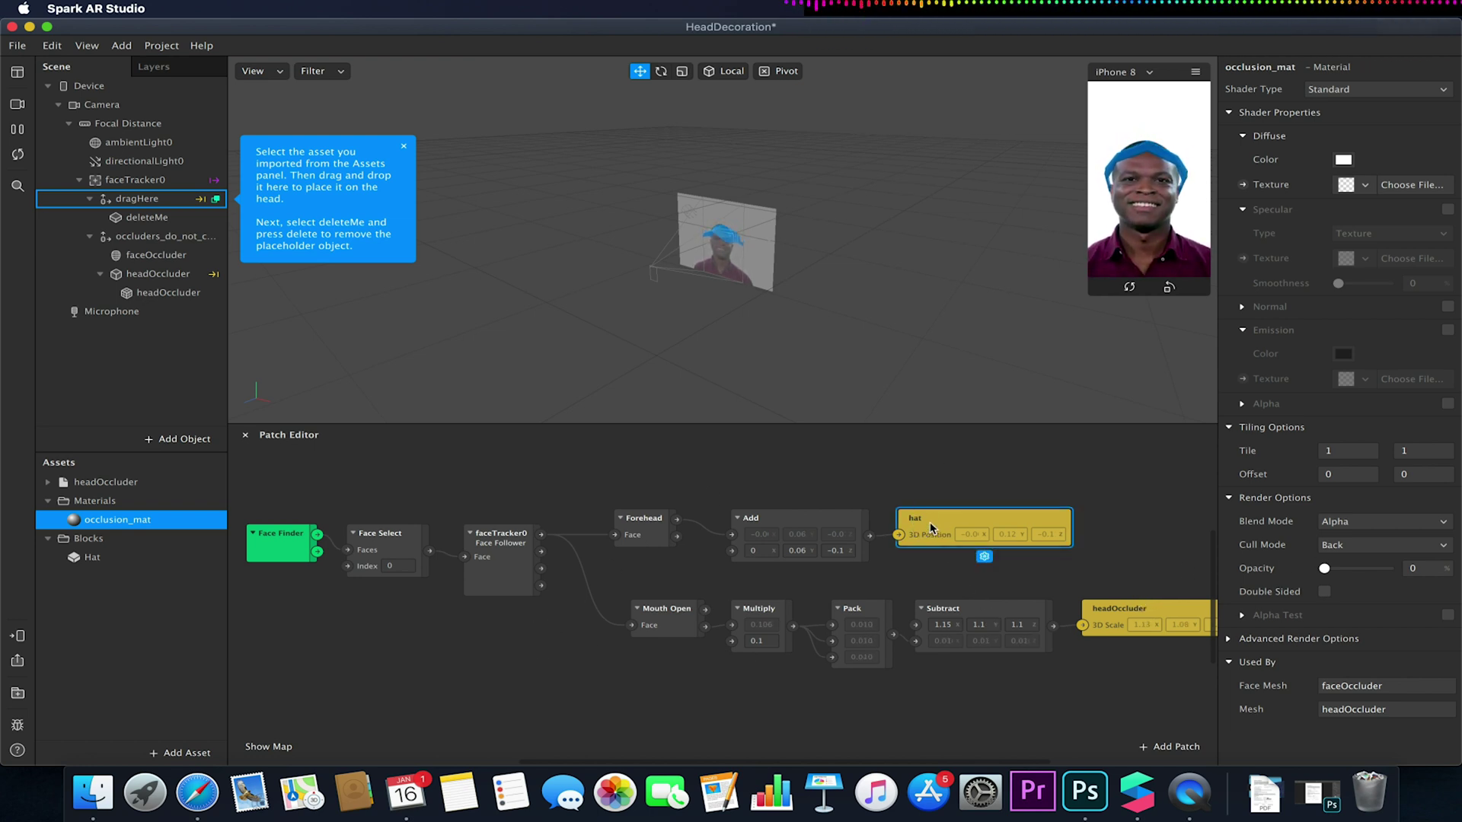
{"action": "left_click", "coordinate": [93, 558]}
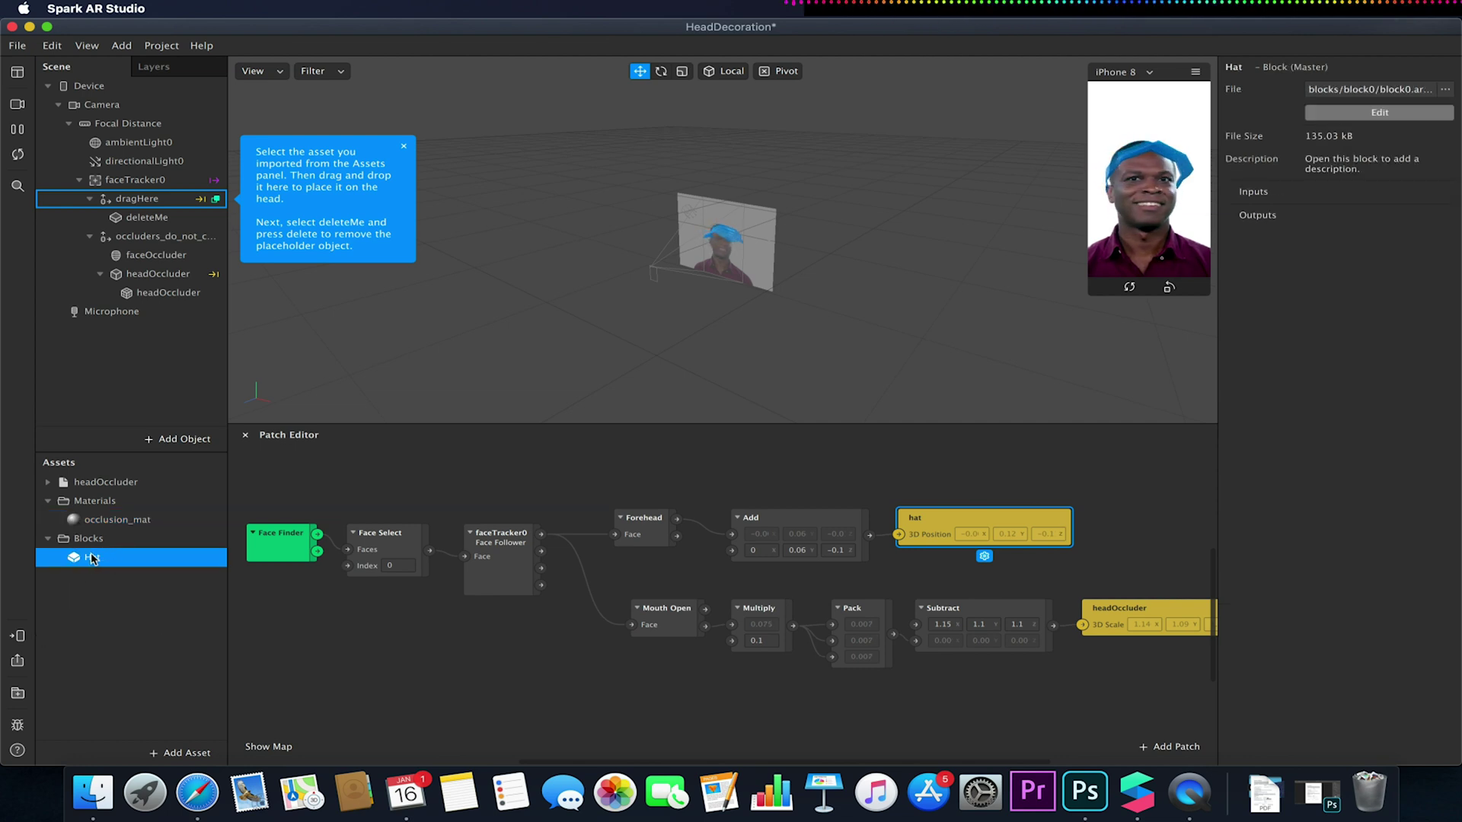
{"action": "left_click", "coordinate": [391, 665]}
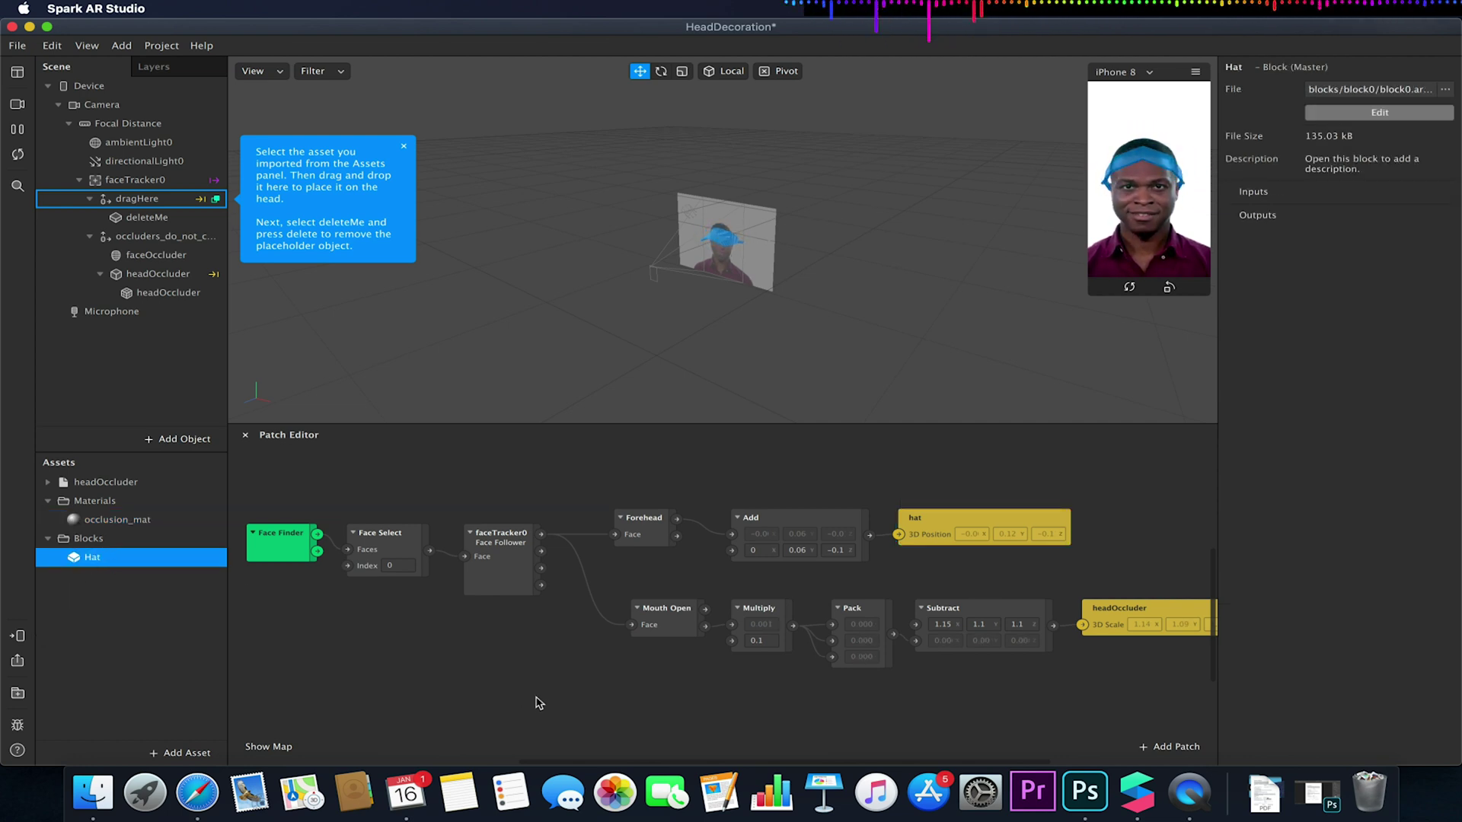
{"action": "left_click", "coordinate": [403, 146]}
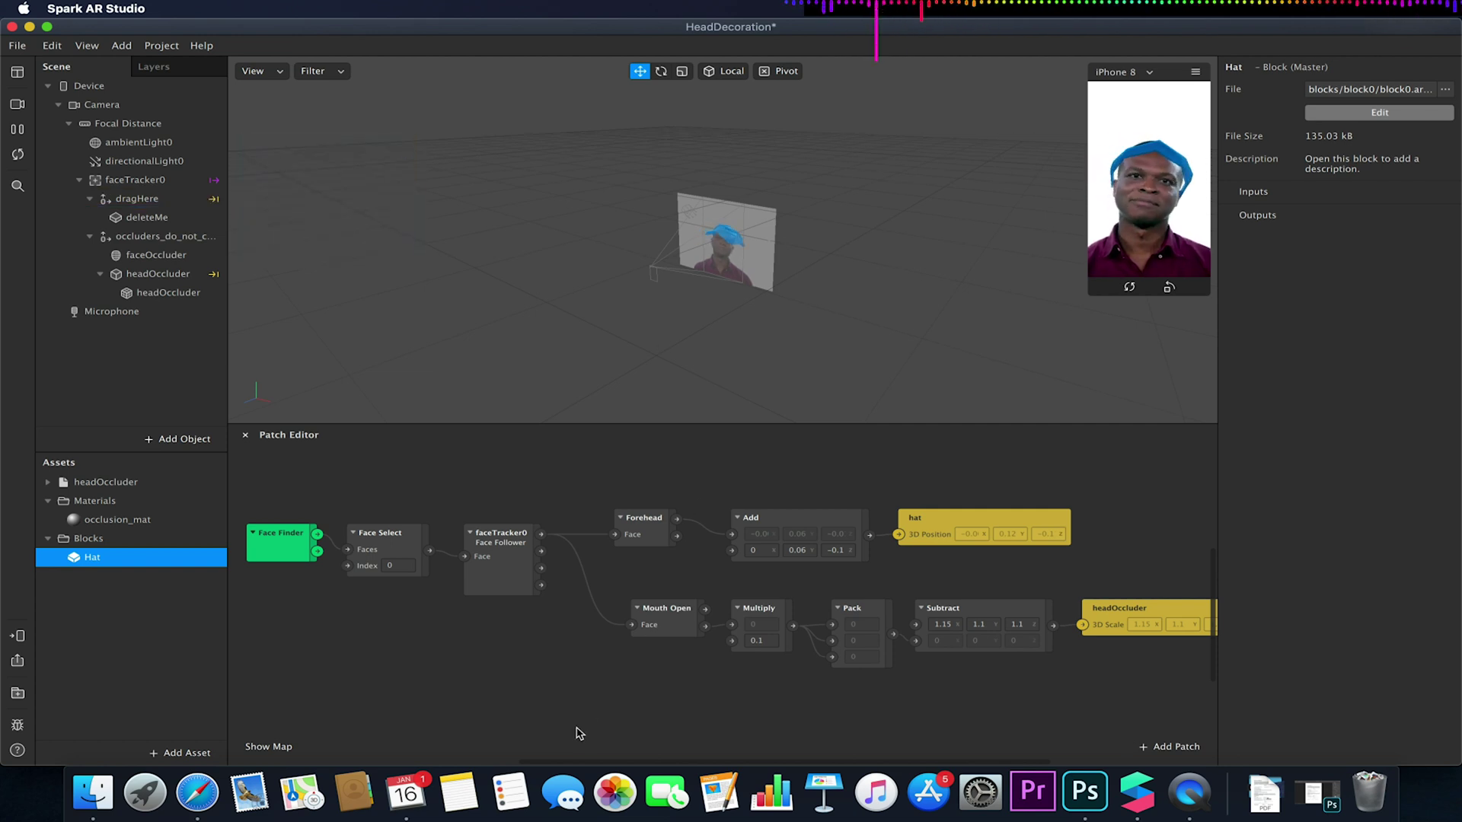
{"action": "left_click_drag", "start_coordinate": [506, 715], "coordinate": [487, 612]}
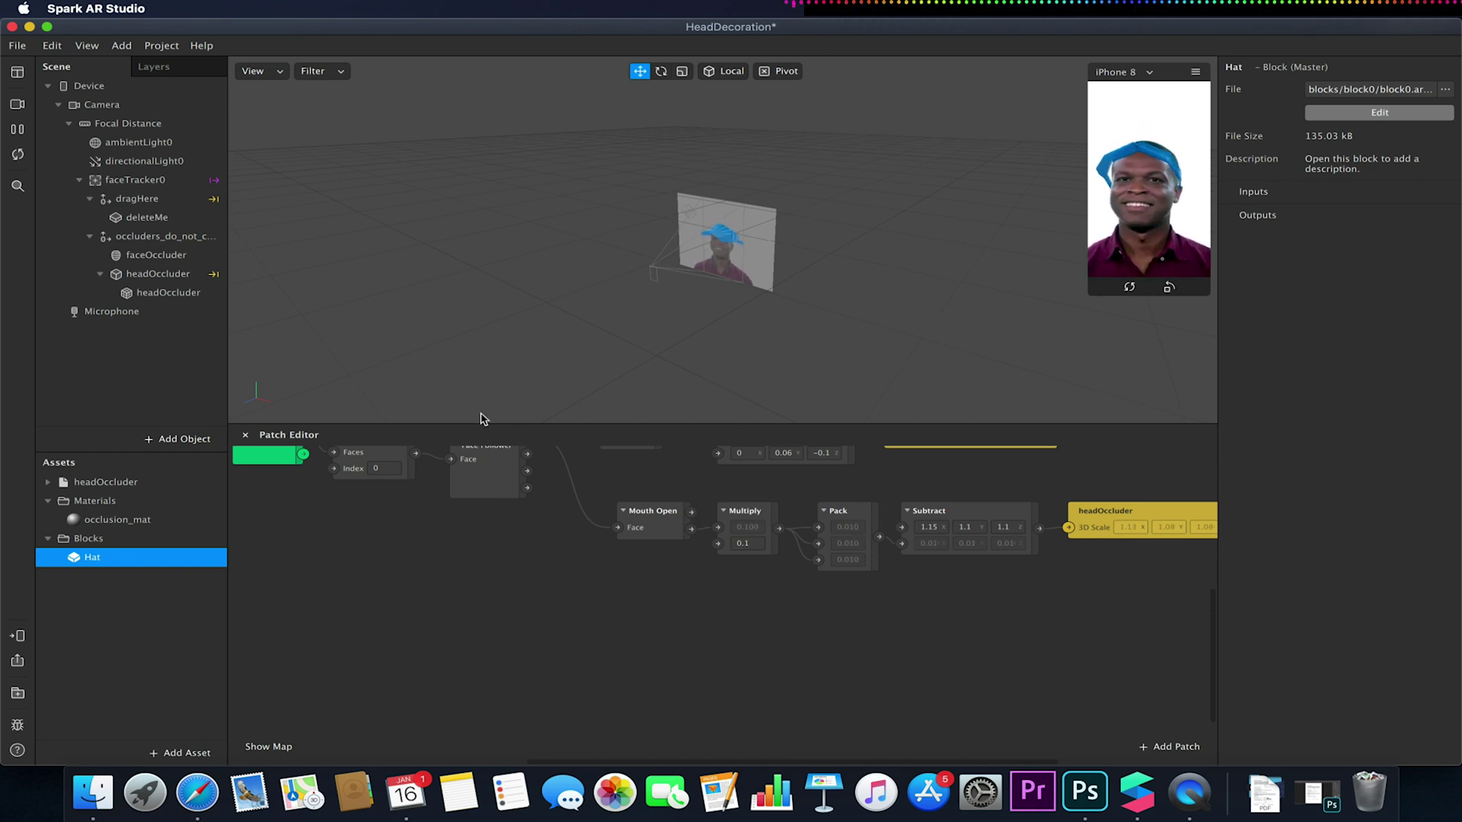
- Open the AR Library and import the free Police Hat model
{"action": "left_click", "coordinate": [177, 753]}
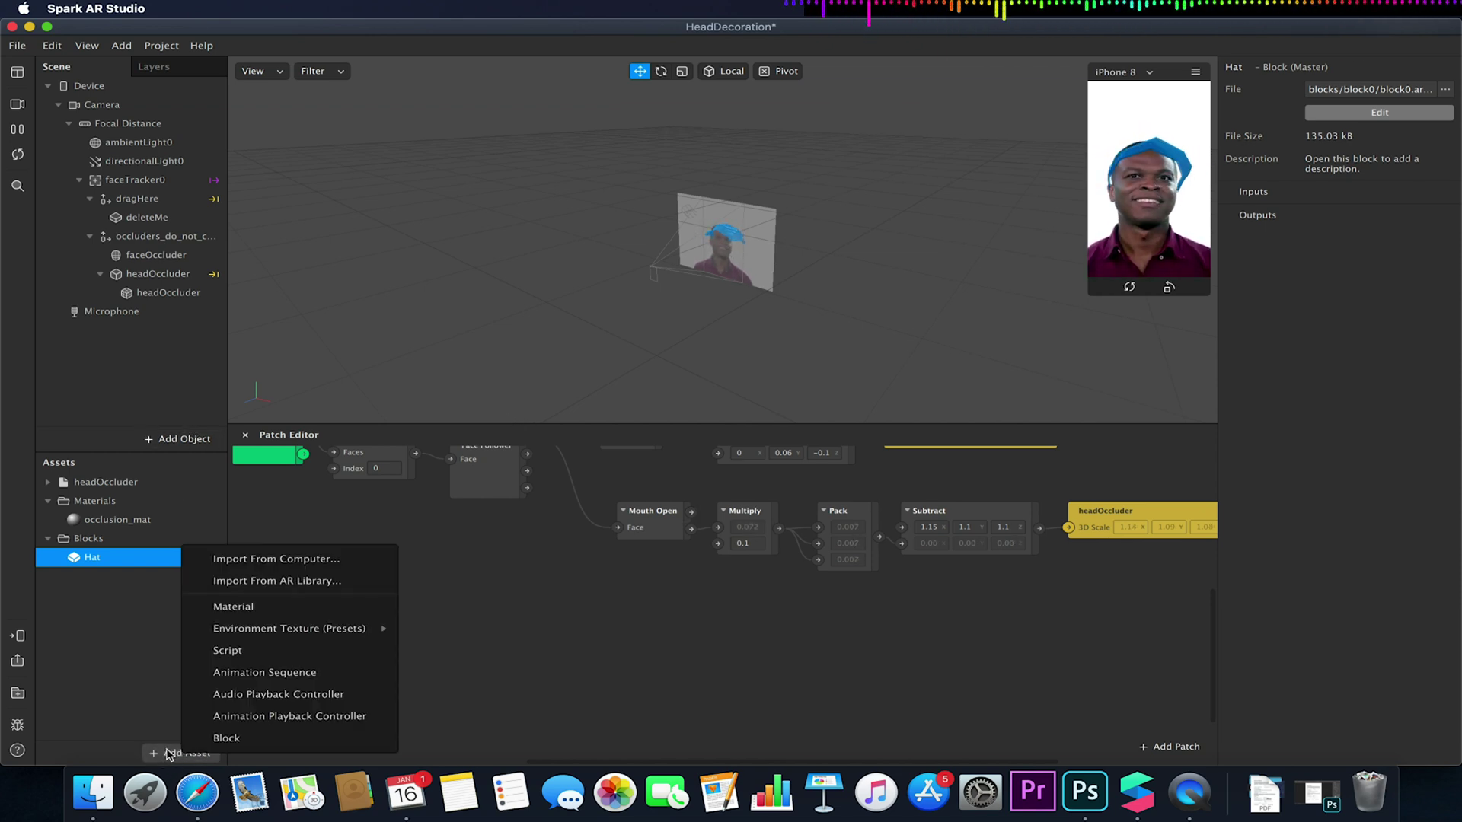
{"action": "left_click", "coordinate": [258, 583]}
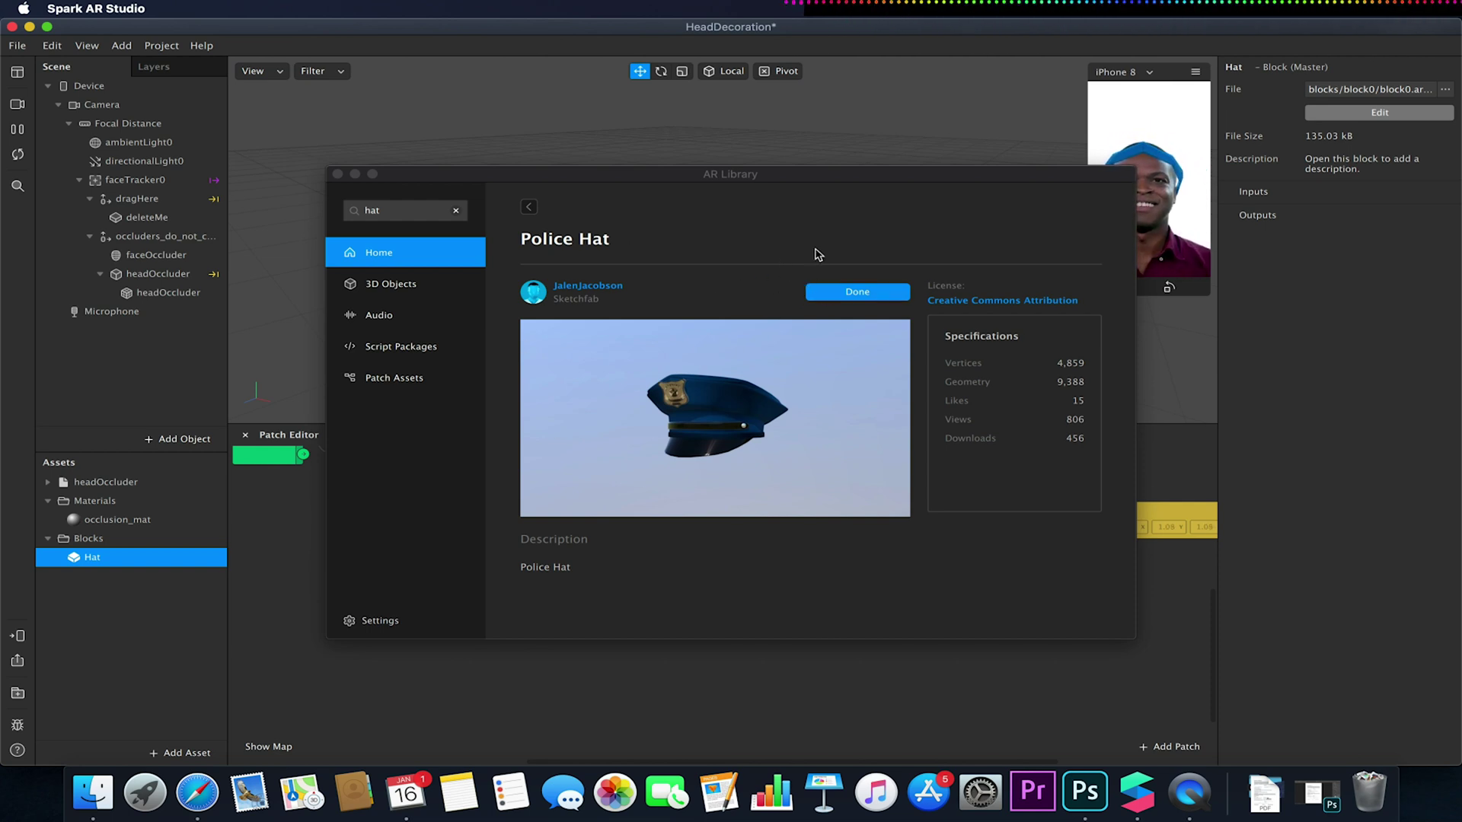
{"action": "left_click", "coordinate": [851, 297]}
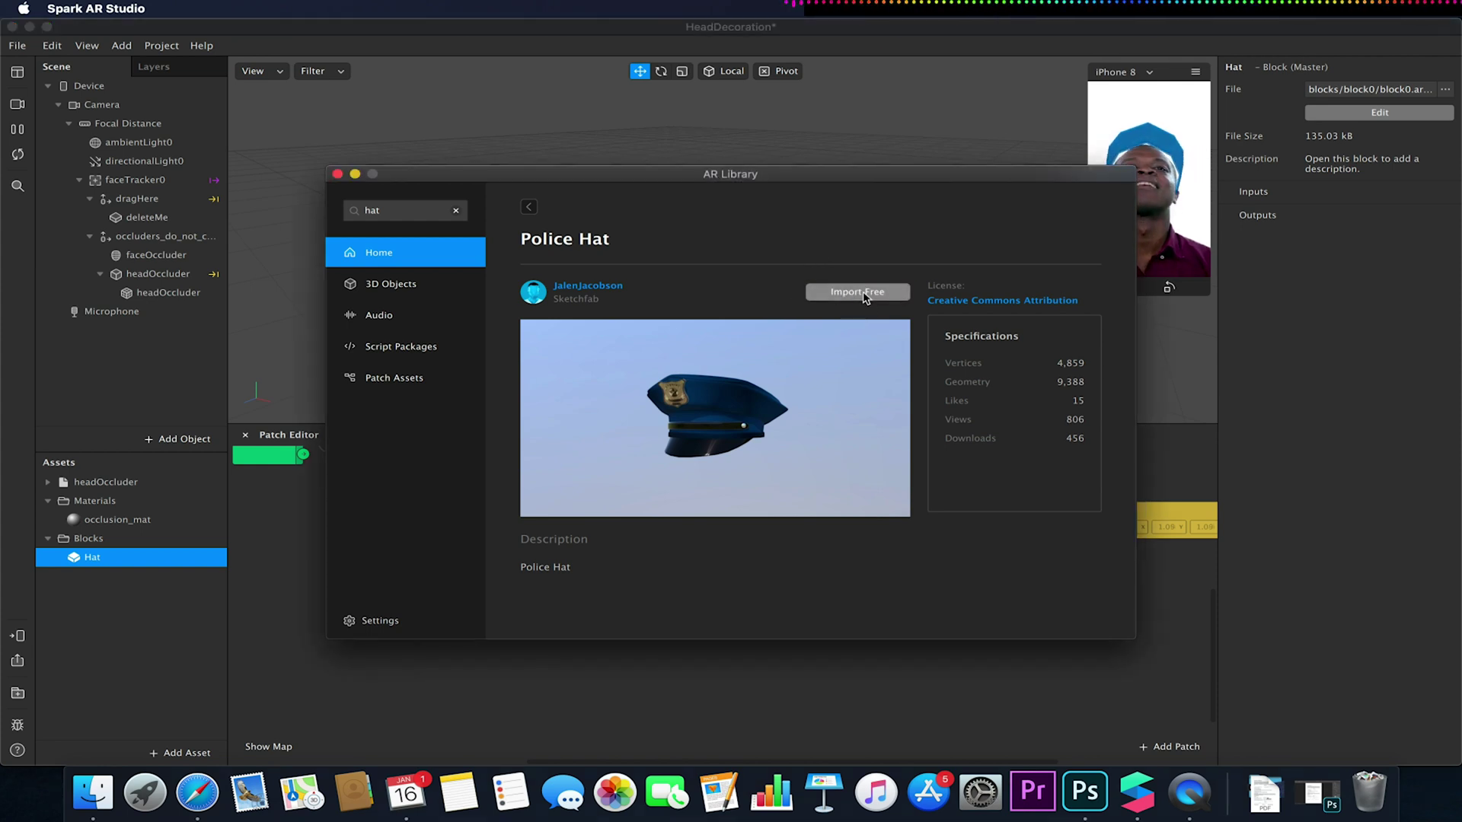
{"action": "left_click", "coordinate": [862, 295]}
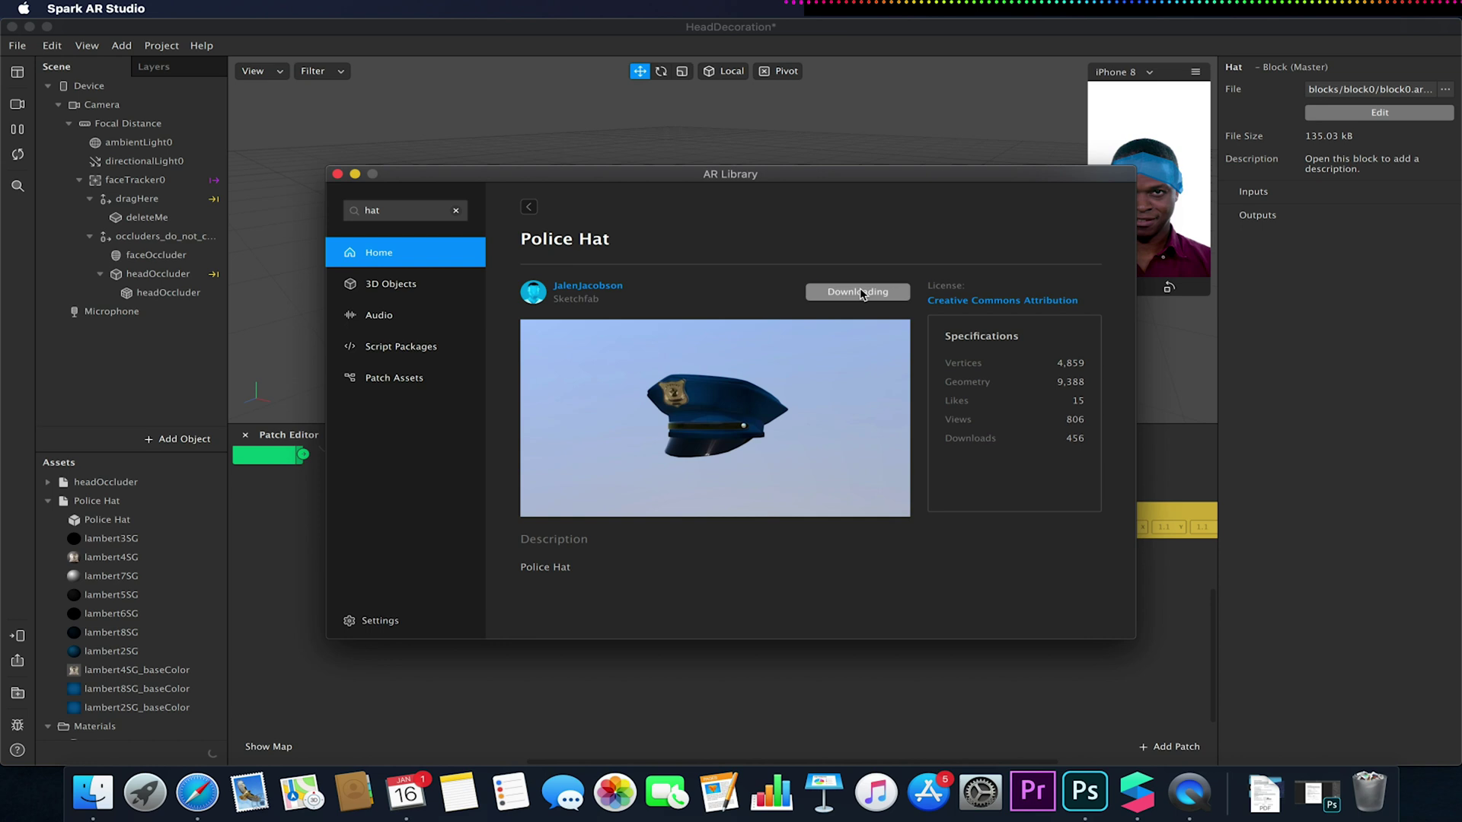
- Import the Top Hat and Wizard's hat models from the hat results, then close the library
{"action": "left_click", "coordinate": [527, 209]}
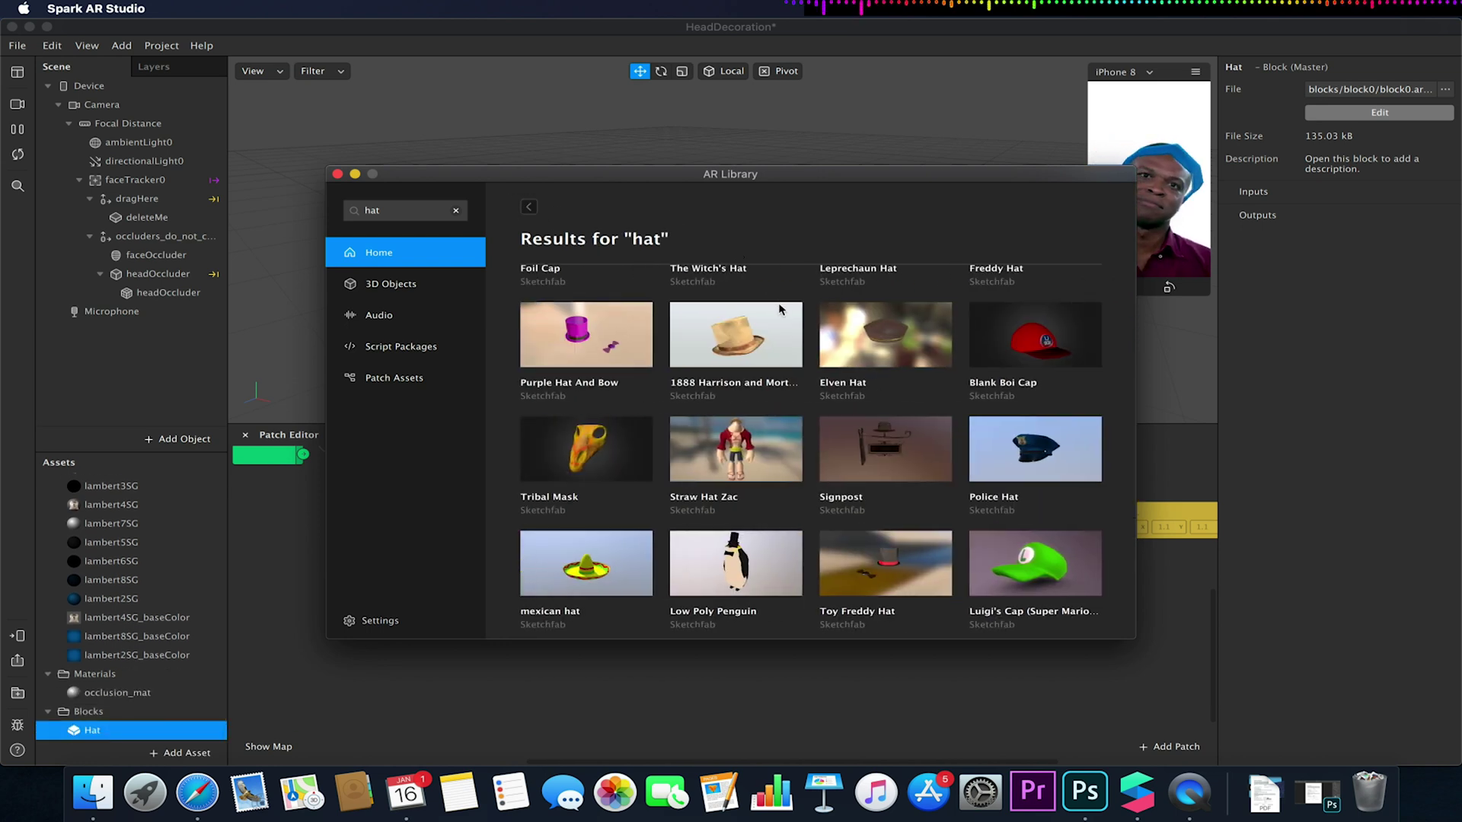
{"action": "scroll", "coordinate": [784, 438], "scroll_direction": "up", "scroll_amount": 10}
{"action": "scroll", "coordinate": [785, 438], "scroll_direction": "up", "scroll_amount": 15}
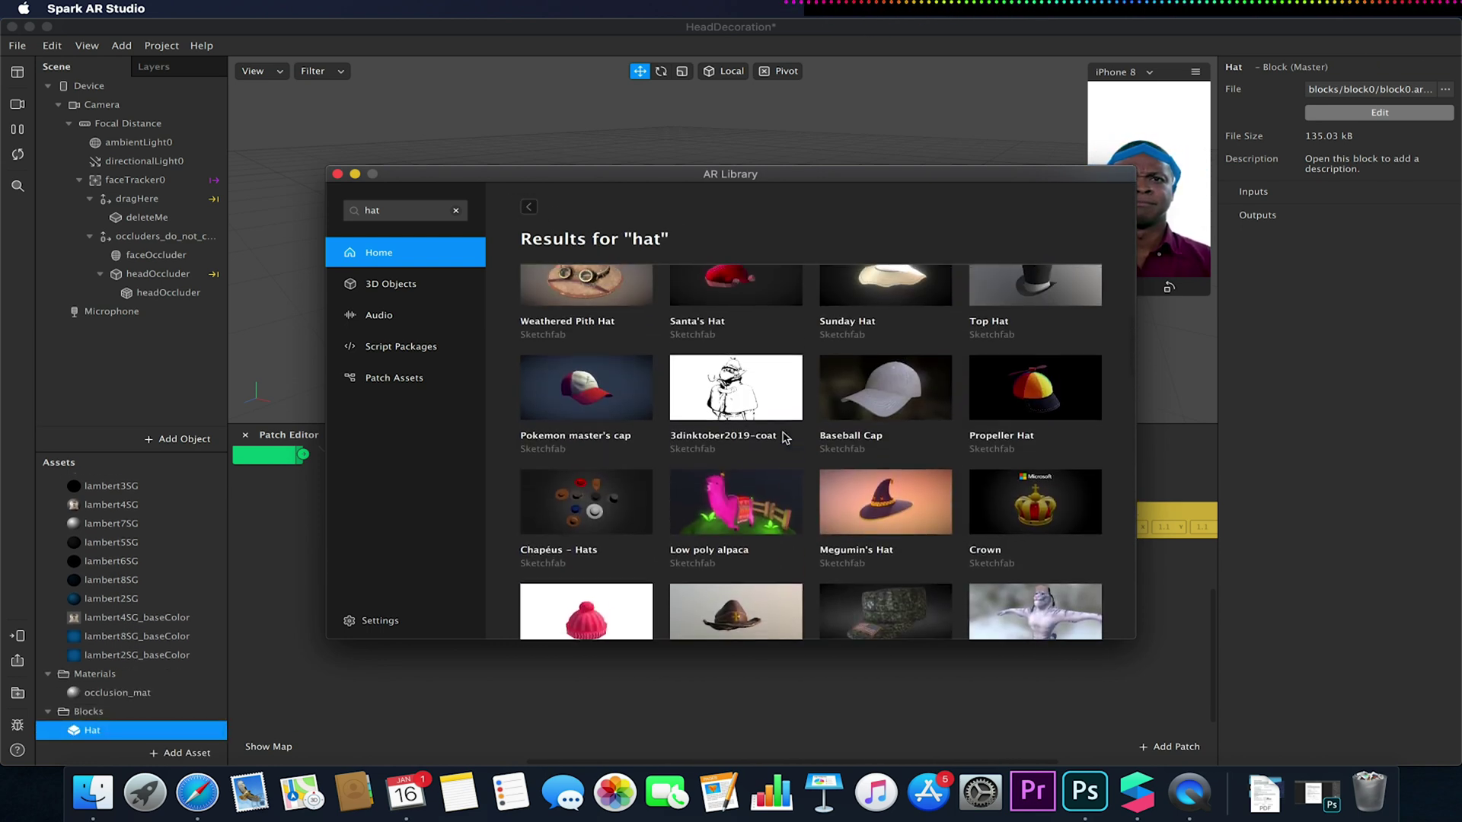
{"action": "left_click", "coordinate": [1047, 491]}
{"action": "left_click", "coordinate": [859, 293]}
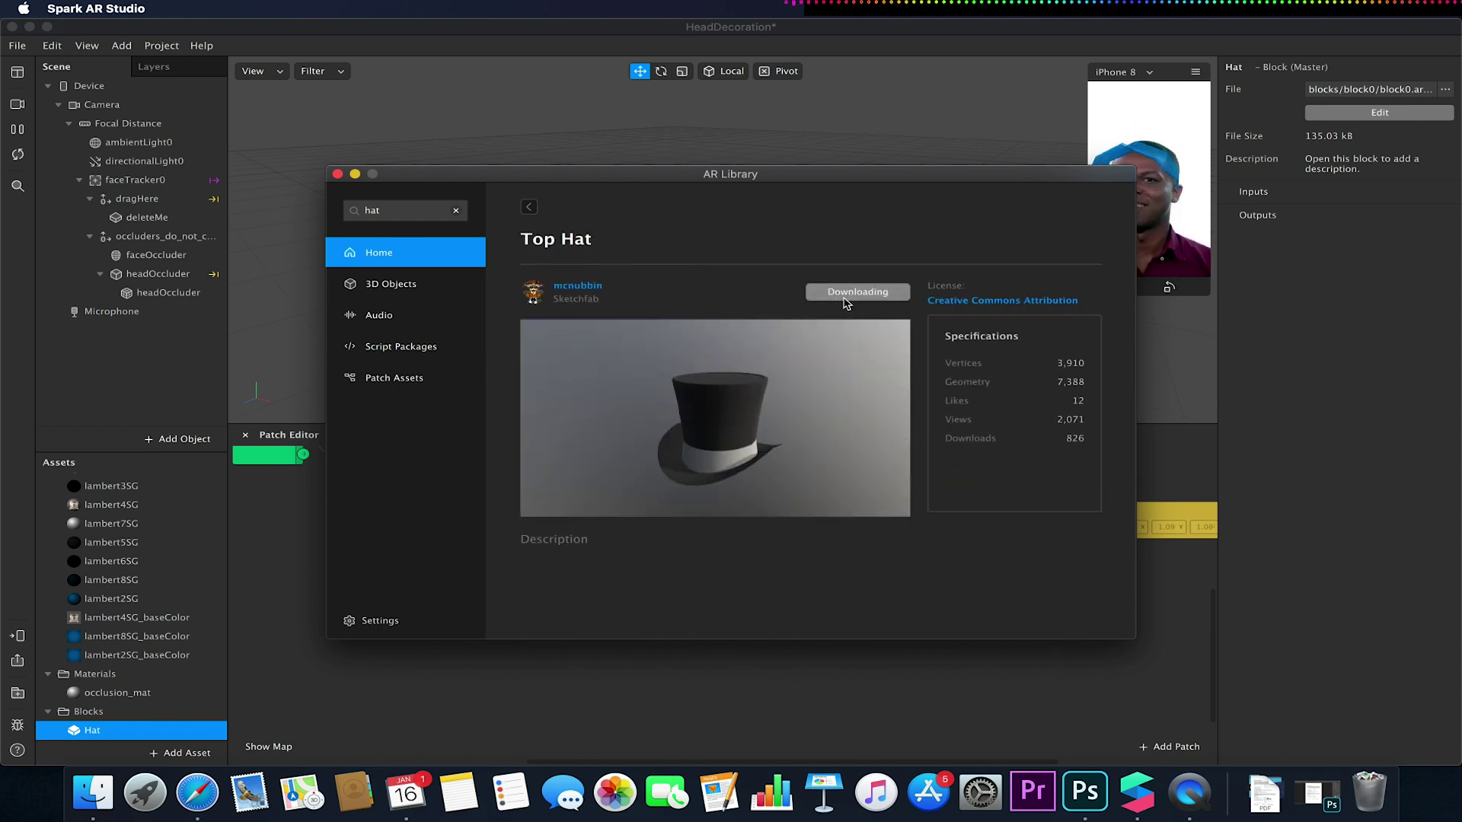
{"action": "left_click", "coordinate": [528, 207]}
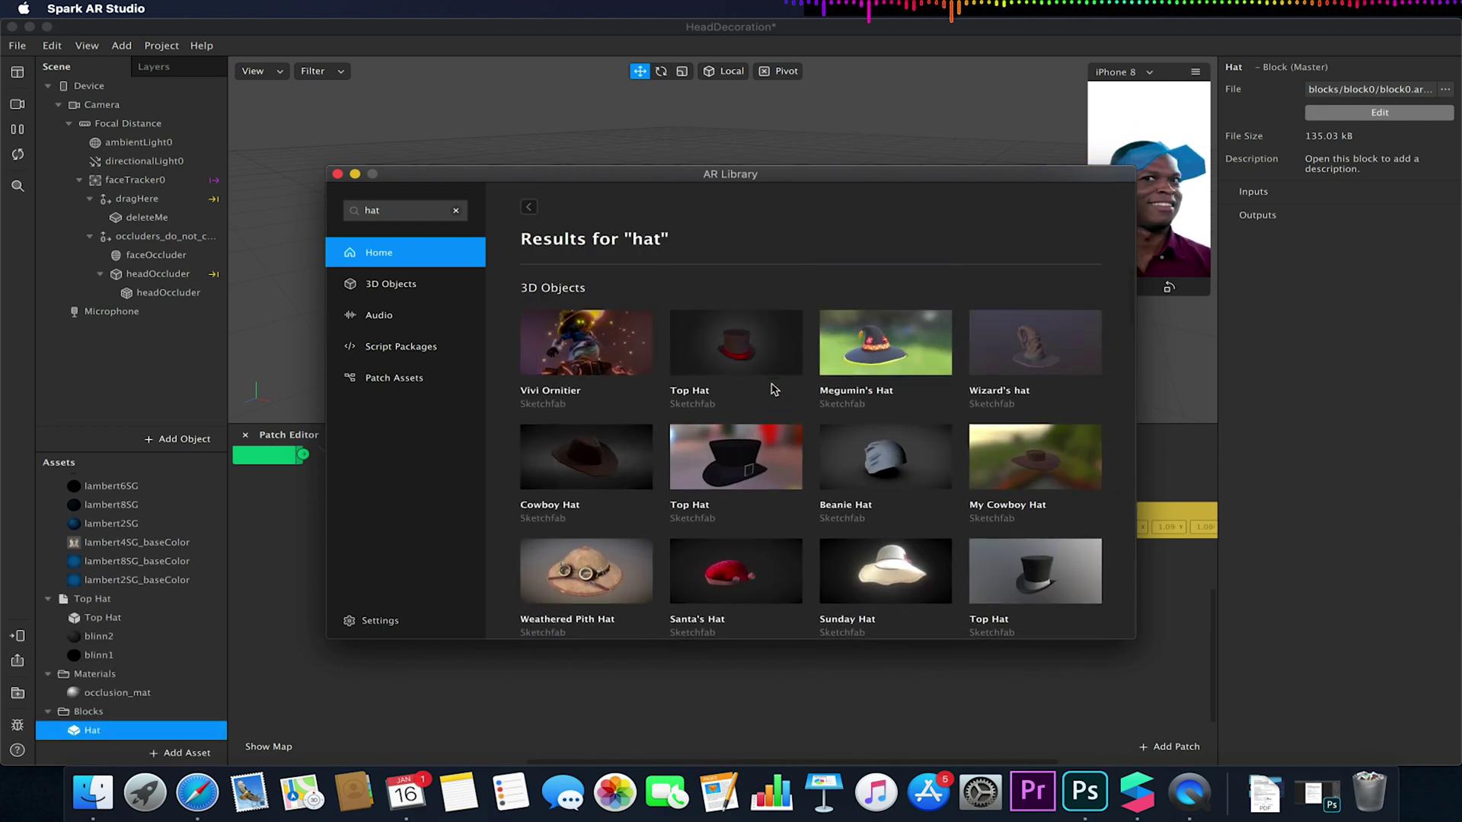
{"action": "left_click", "coordinate": [999, 364]}
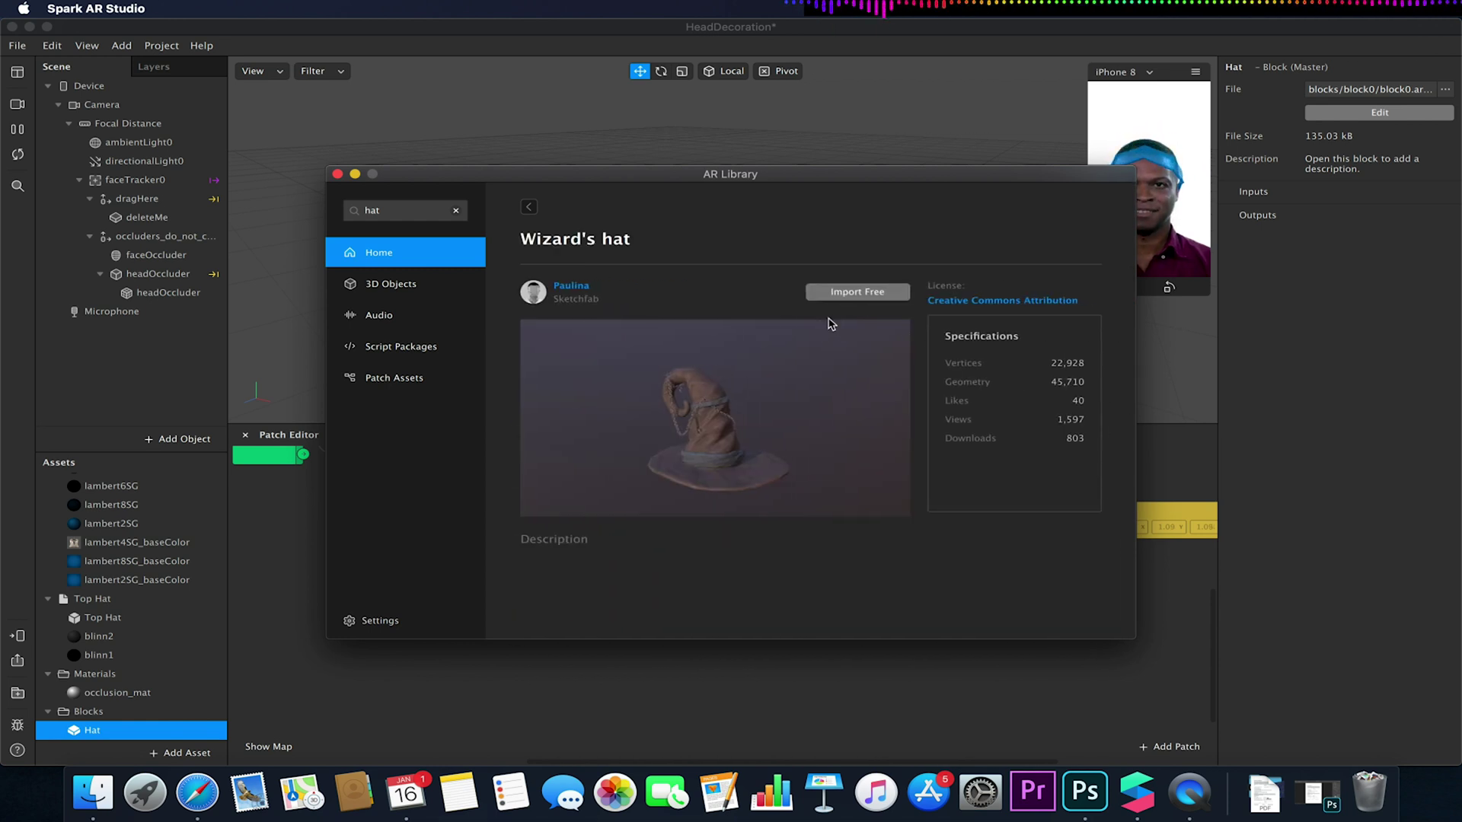
{"action": "left_click", "coordinate": [848, 294]}
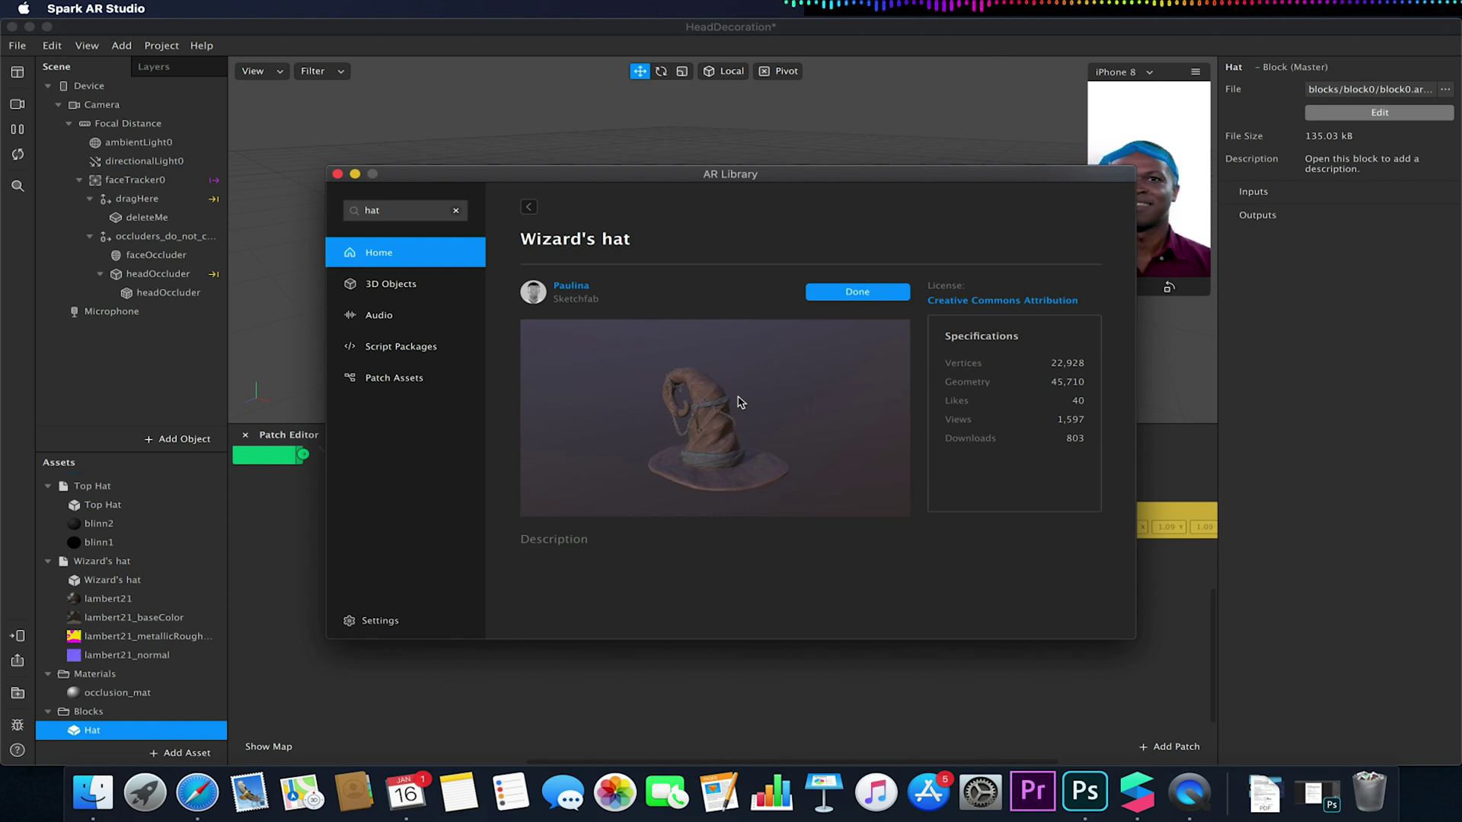
{"action": "left_click", "coordinate": [338, 174]}
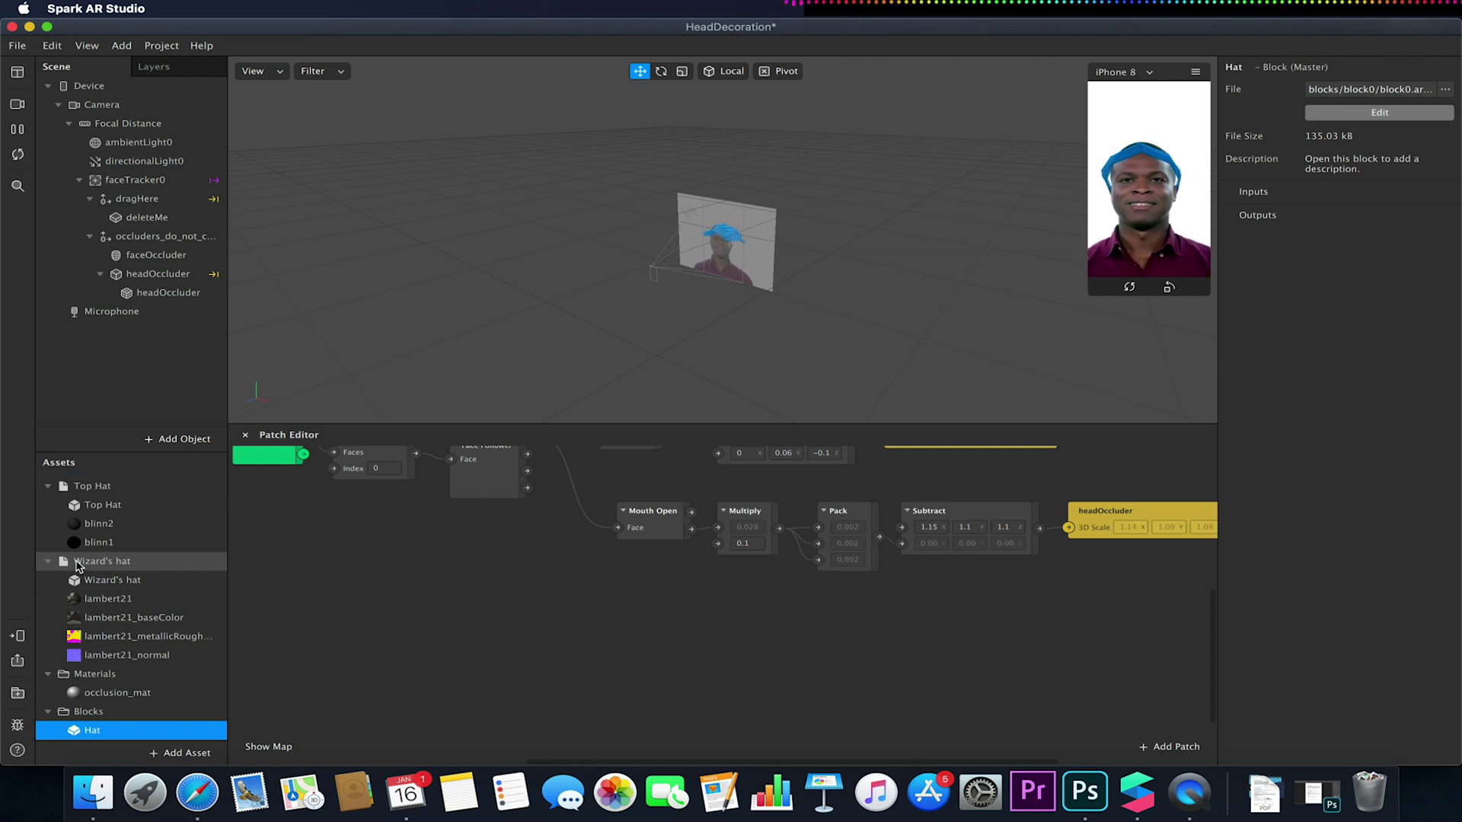
- Add a Runtime patch to the patch graph
{"action": "right_click", "coordinate": [256, 629]}
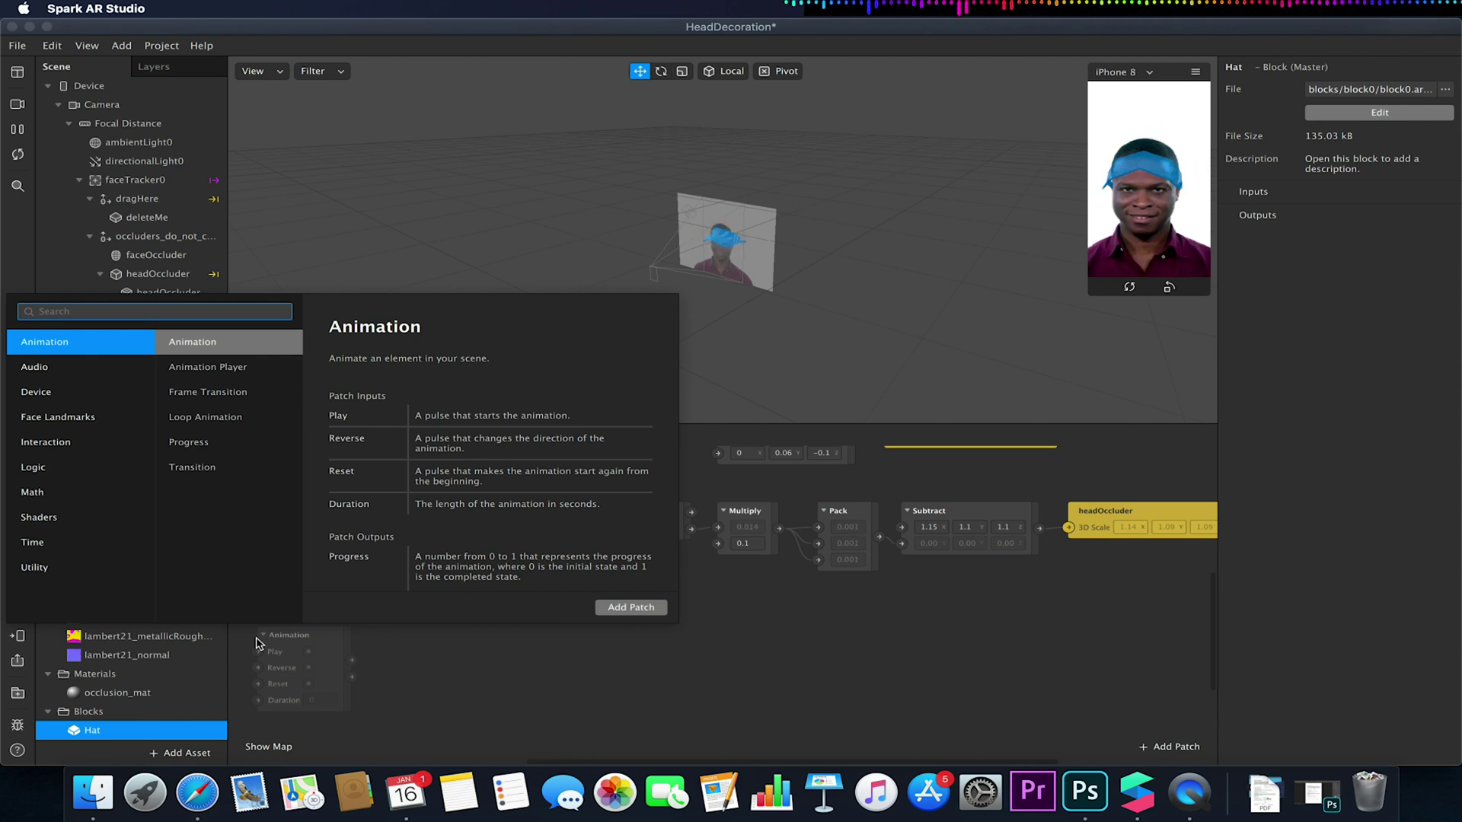
{"action": "type", "text": "runtime"}
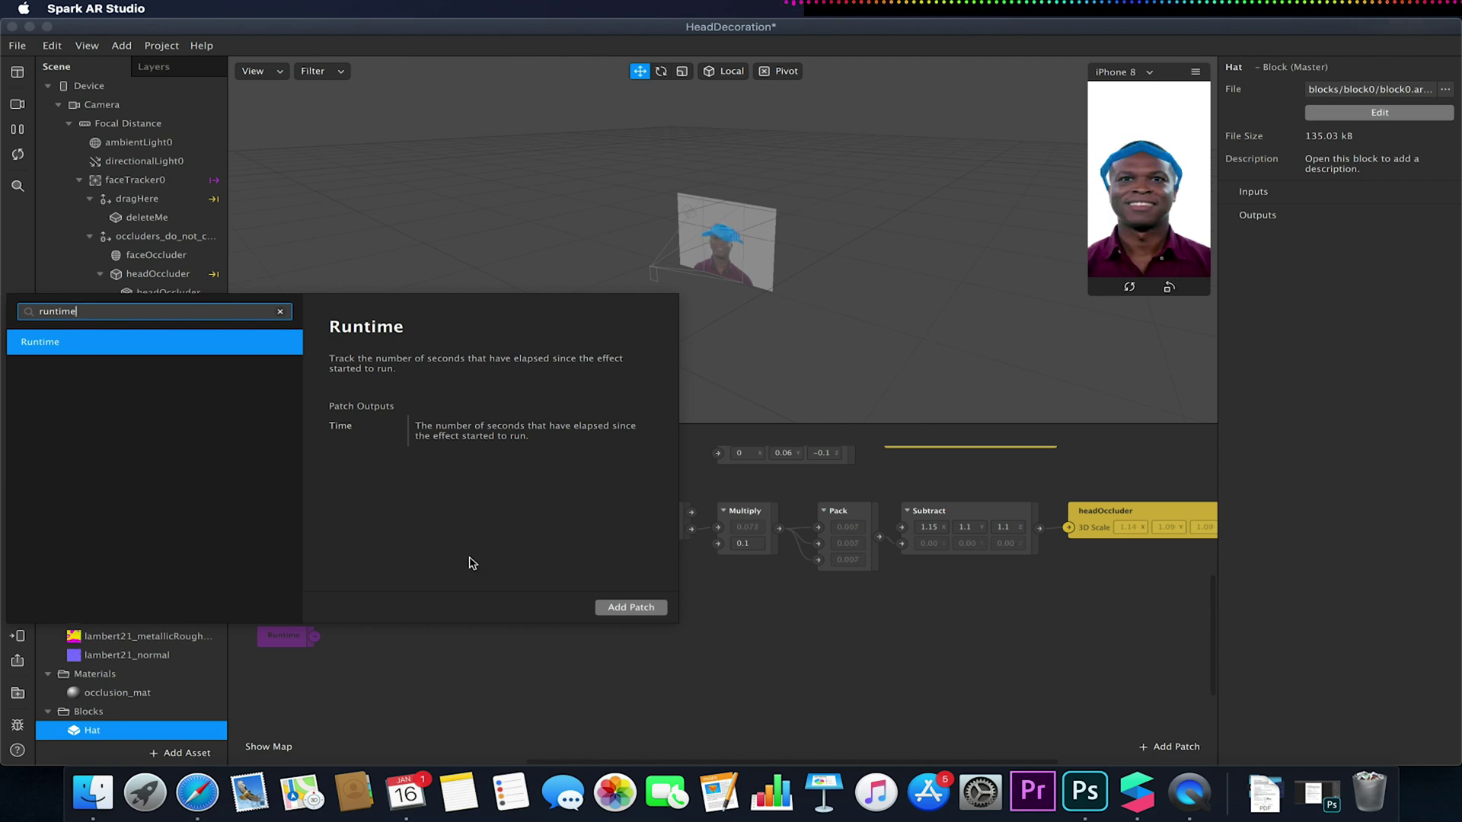
{"action": "left_click", "coordinate": [623, 606]}
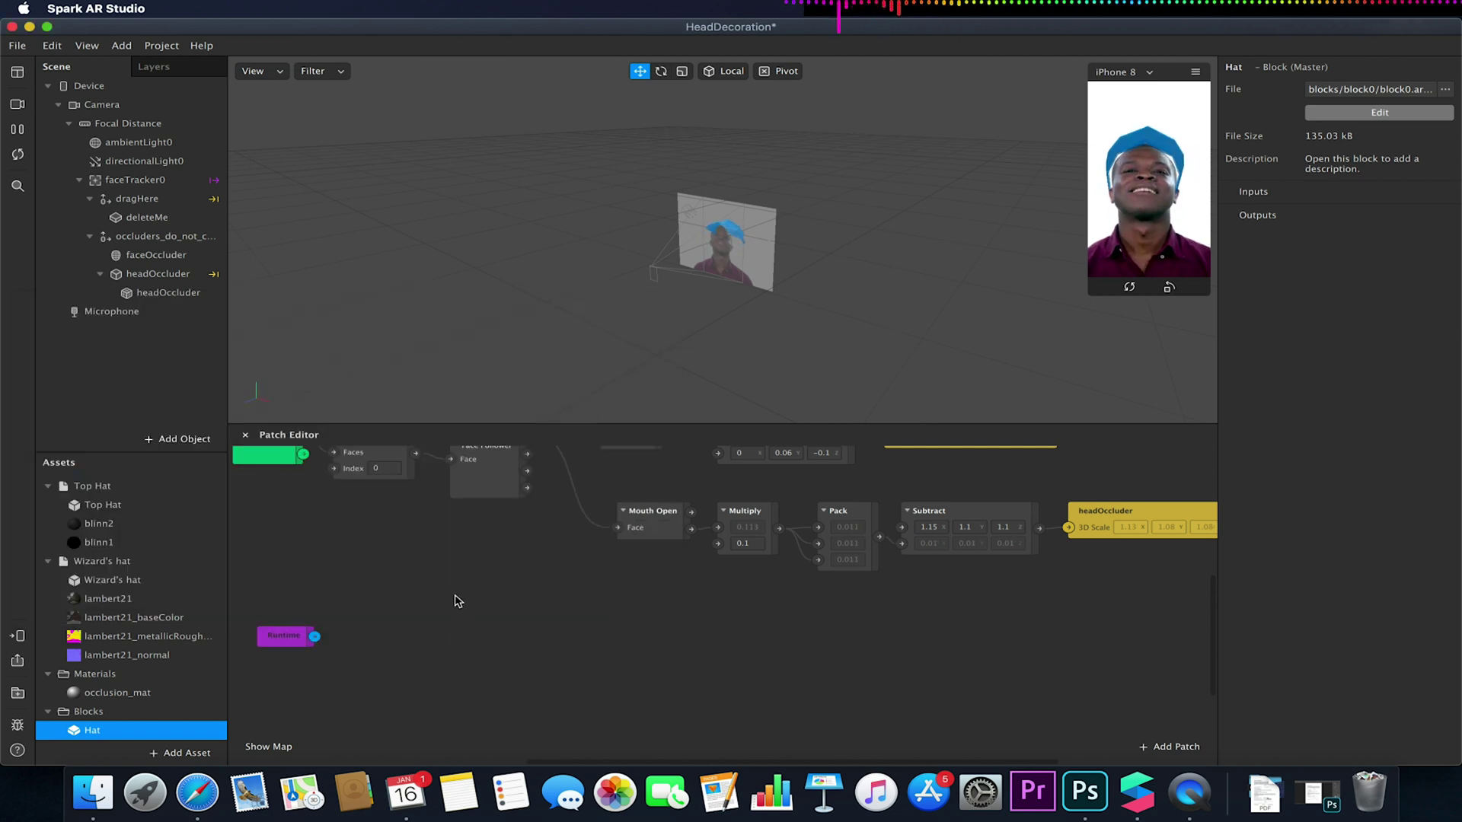
- Add an Offset patch wired from Runtime's output and move it higher
{"action": "left_click_drag", "start_coordinate": [314, 636], "coordinate": [397, 636]}
{"action": "type", "text": "offset"}
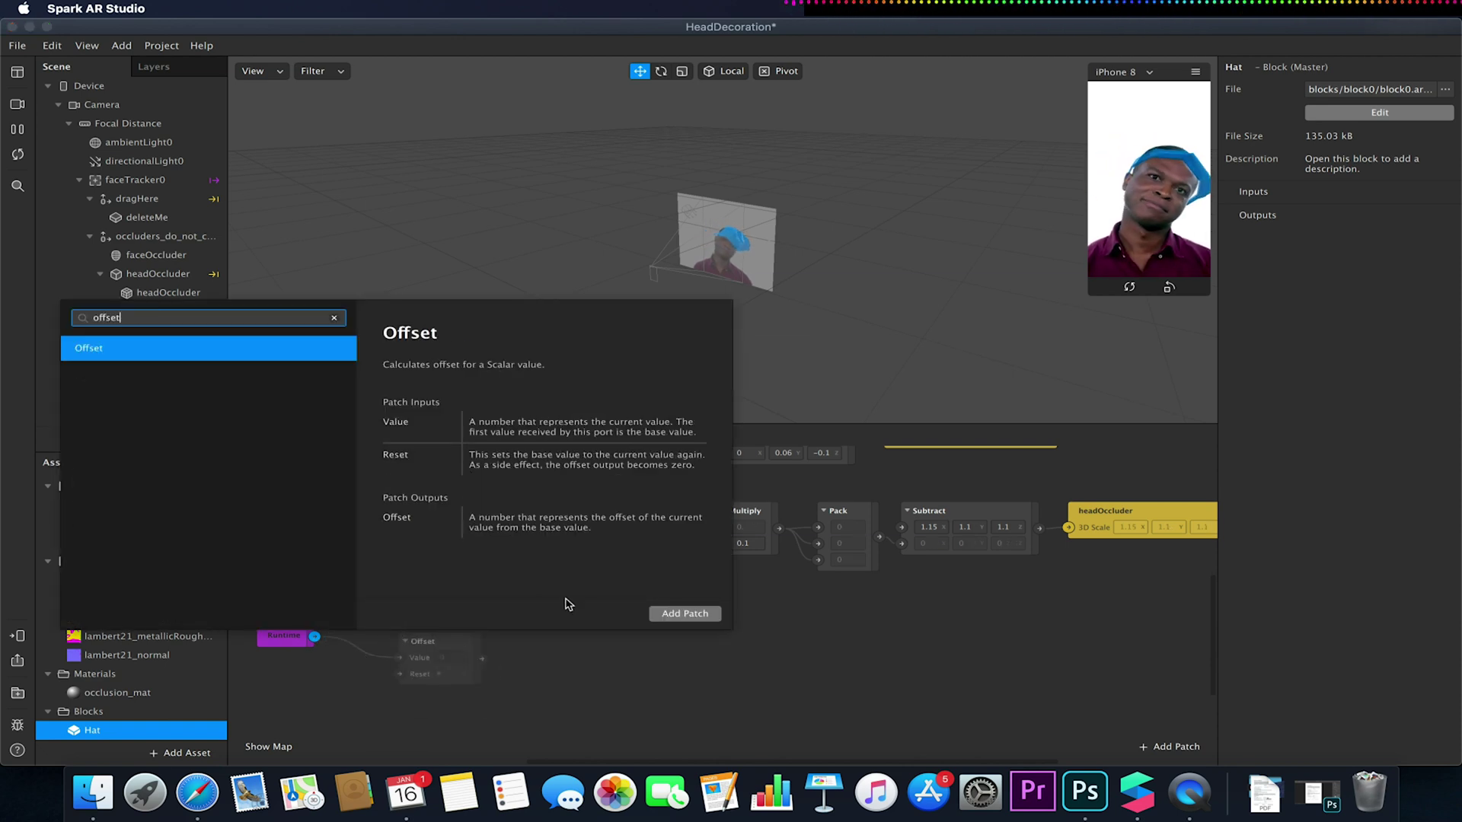
{"action": "left_click", "coordinate": [664, 612]}
{"action": "left_click_drag", "start_coordinate": [427, 643], "coordinate": [430, 593]}
{"action": "left_click", "coordinate": [315, 712]}
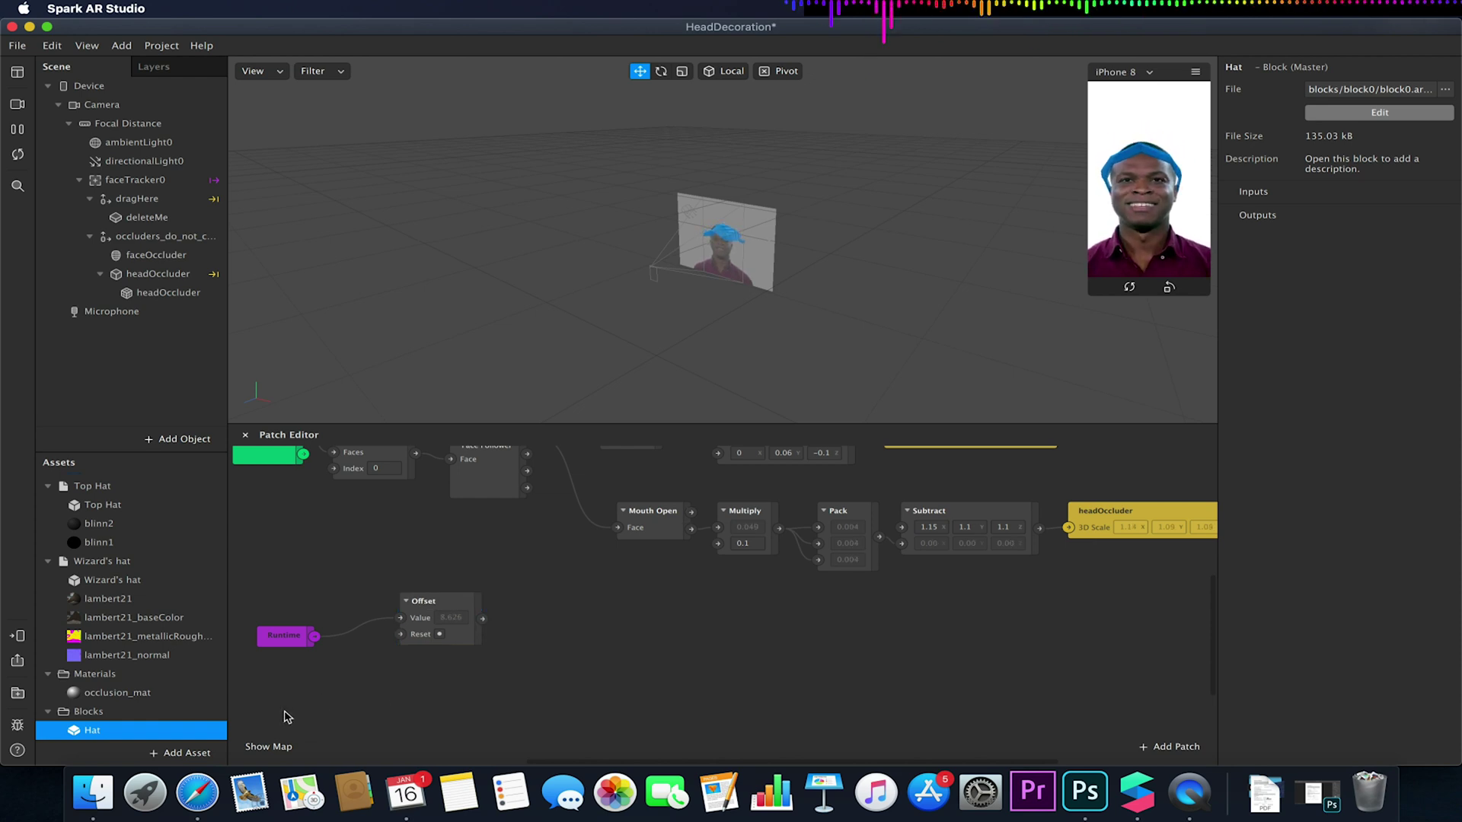
{"action": "scroll", "coordinate": [297, 689], "scroll_direction": "down", "scroll_amount": 3}
- Add a Screen Tap patch to the graph and resize the simulator preview
{"action": "right_click", "coordinate": [295, 651]}
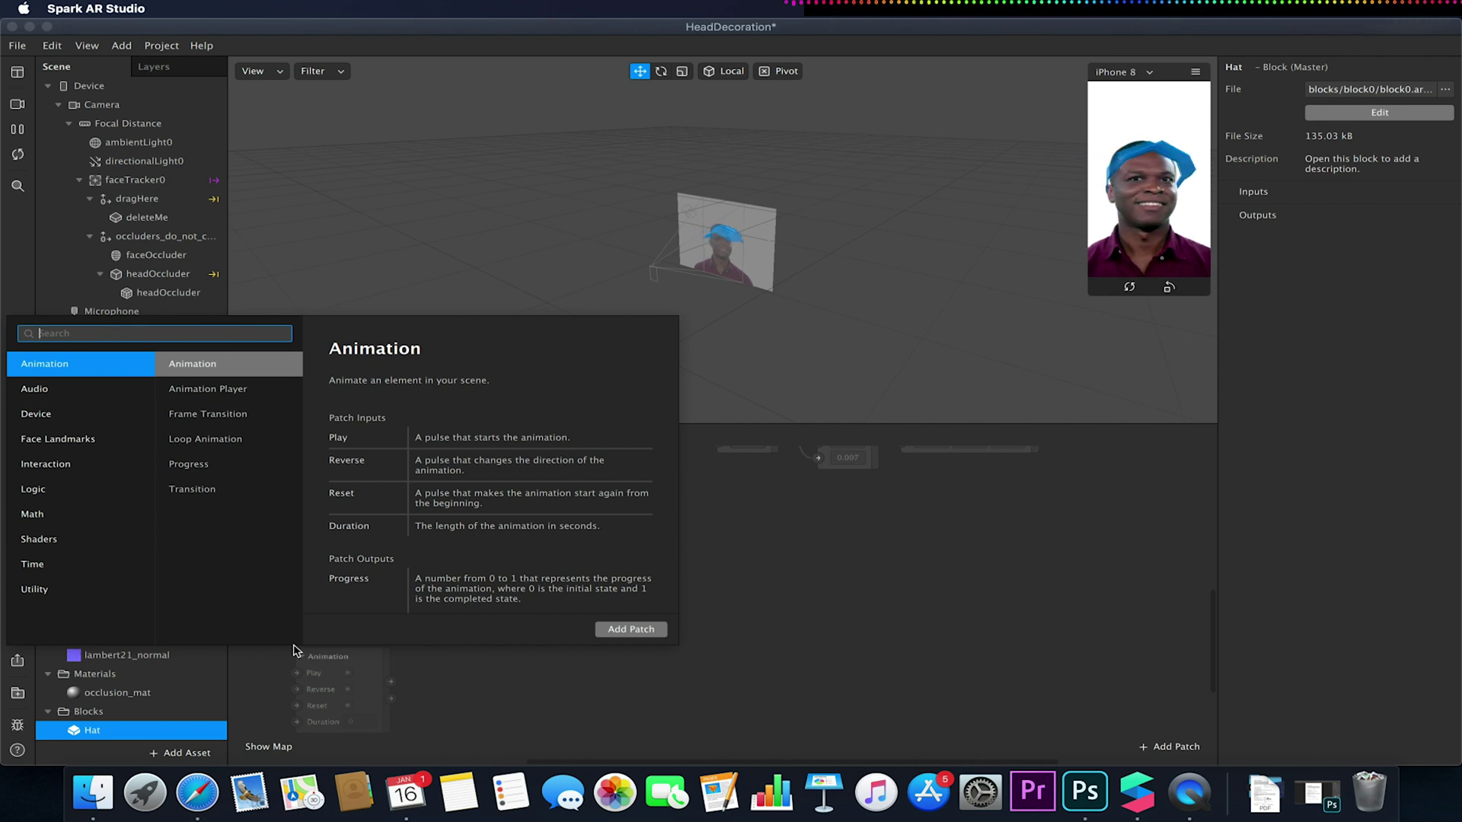
{"action": "type", "text": "screen"}
{"action": "left_click", "coordinate": [47, 390]}
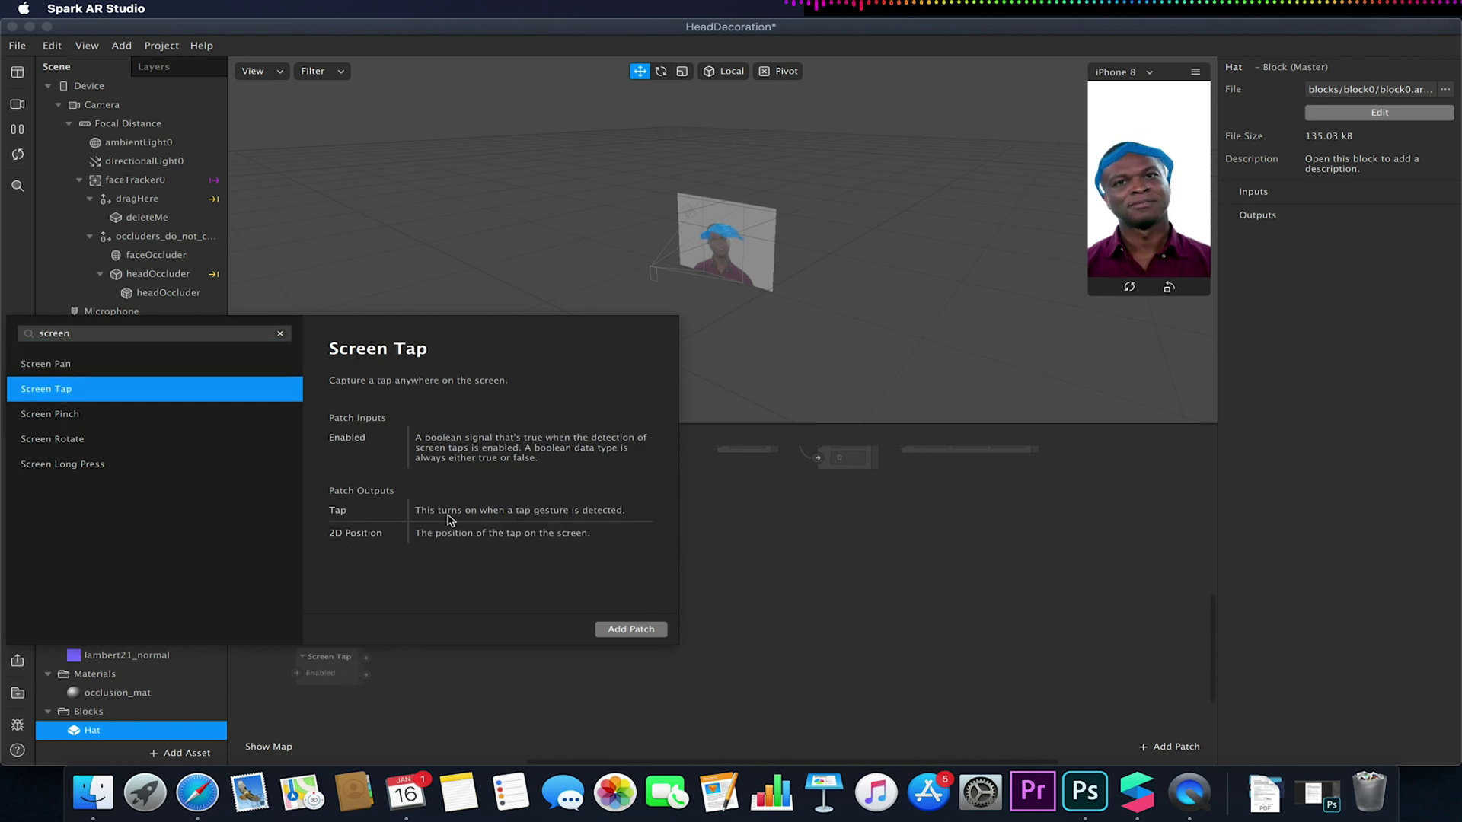
{"action": "left_click", "coordinate": [630, 629]}
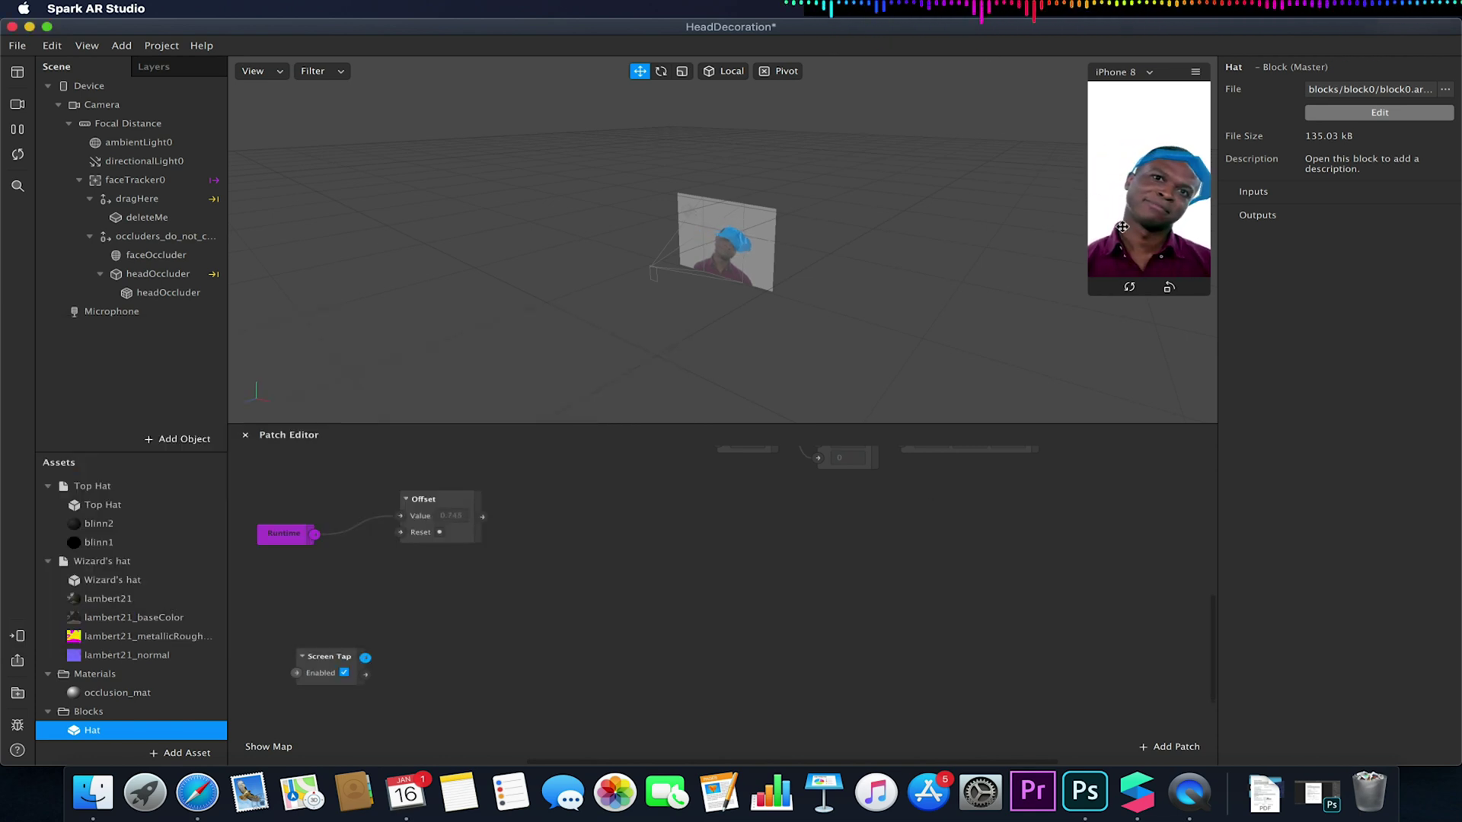
{"action": "left_click_drag", "start_coordinate": [1096, 295], "coordinate": [1005, 427]}
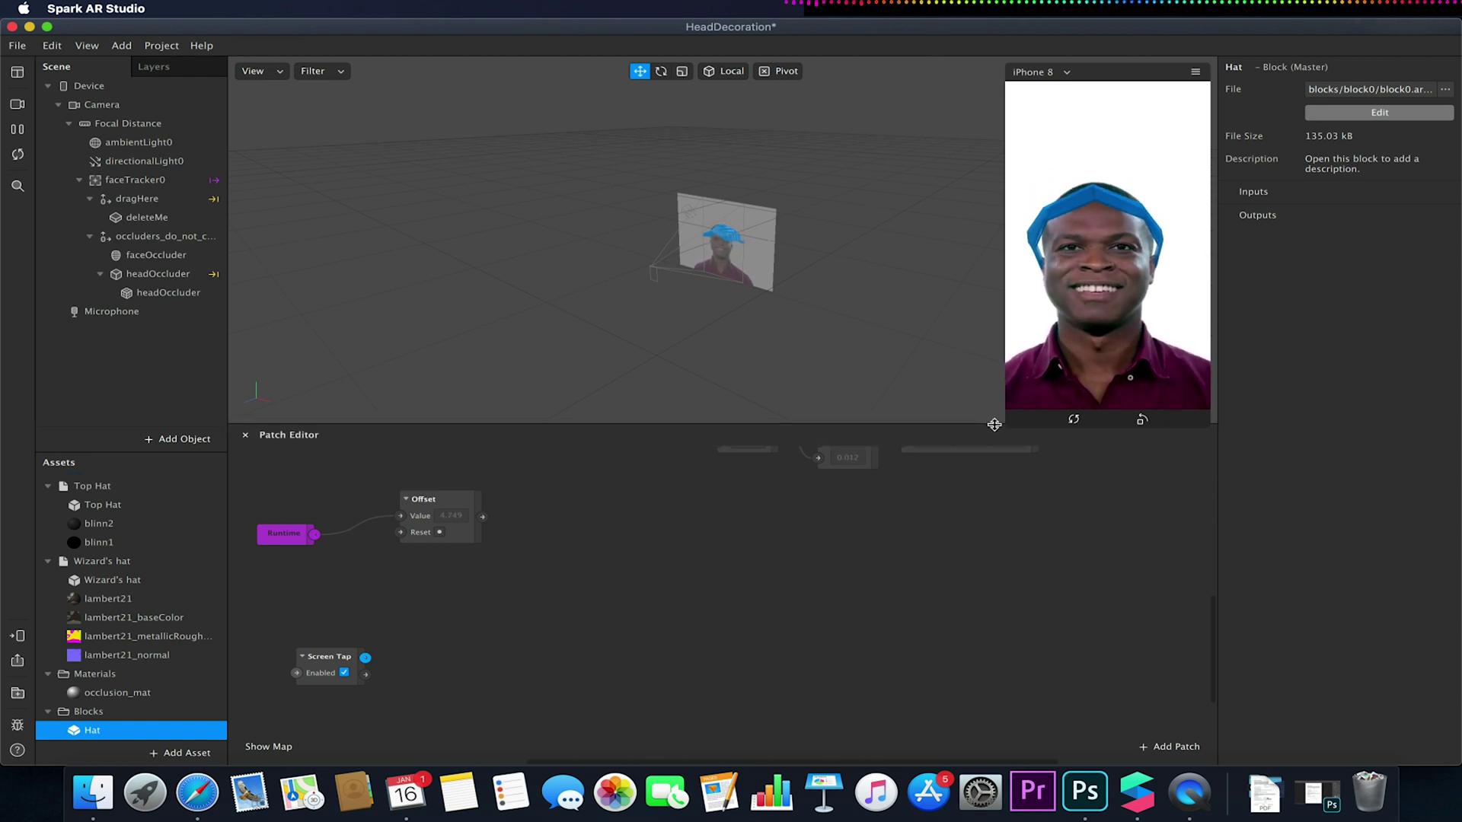
{"action": "left_click_drag", "start_coordinate": [1005, 427], "coordinate": [1019, 401]}
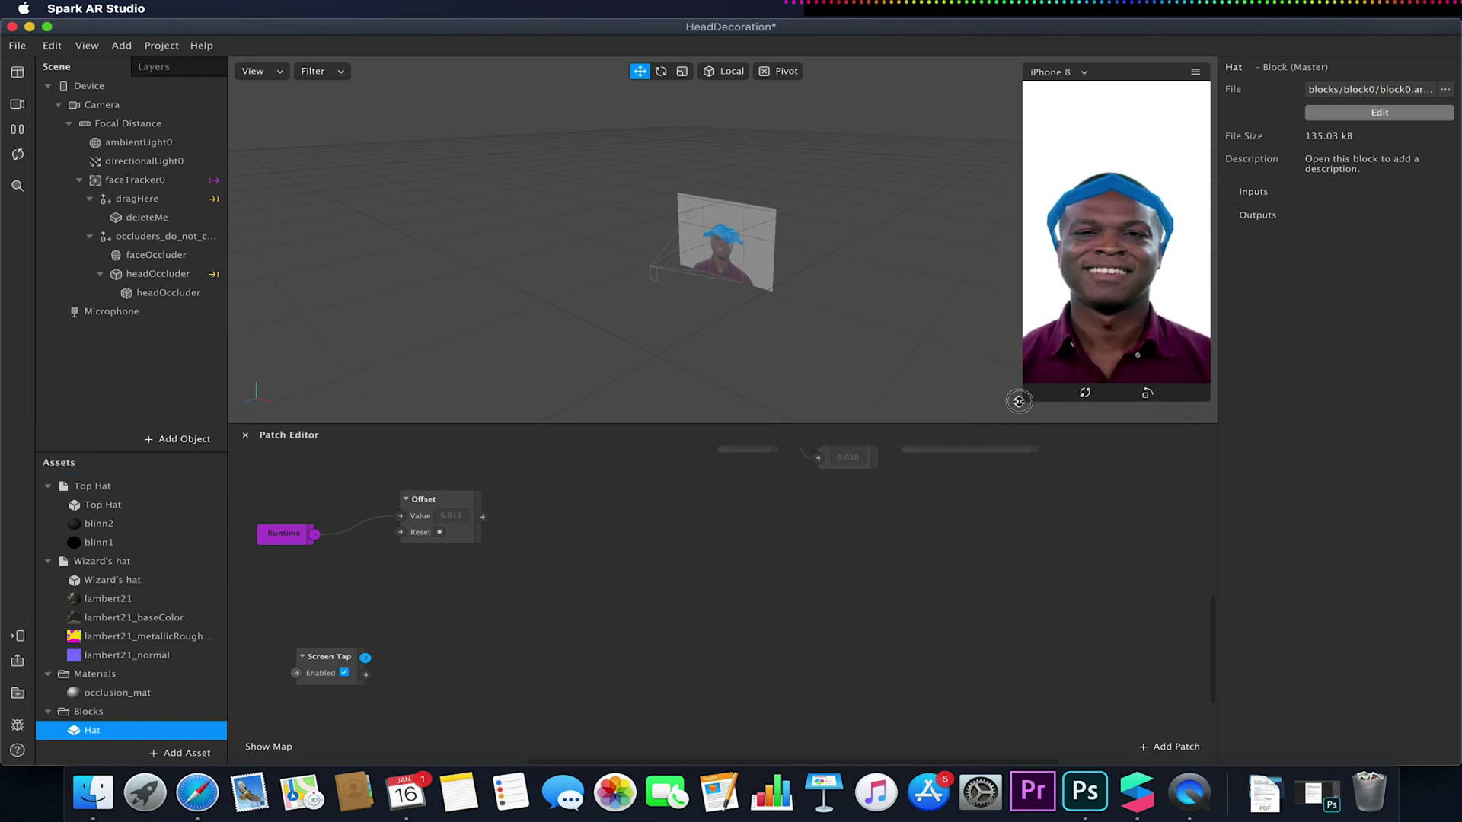
{"action": "left_click", "coordinate": [313, 664]}
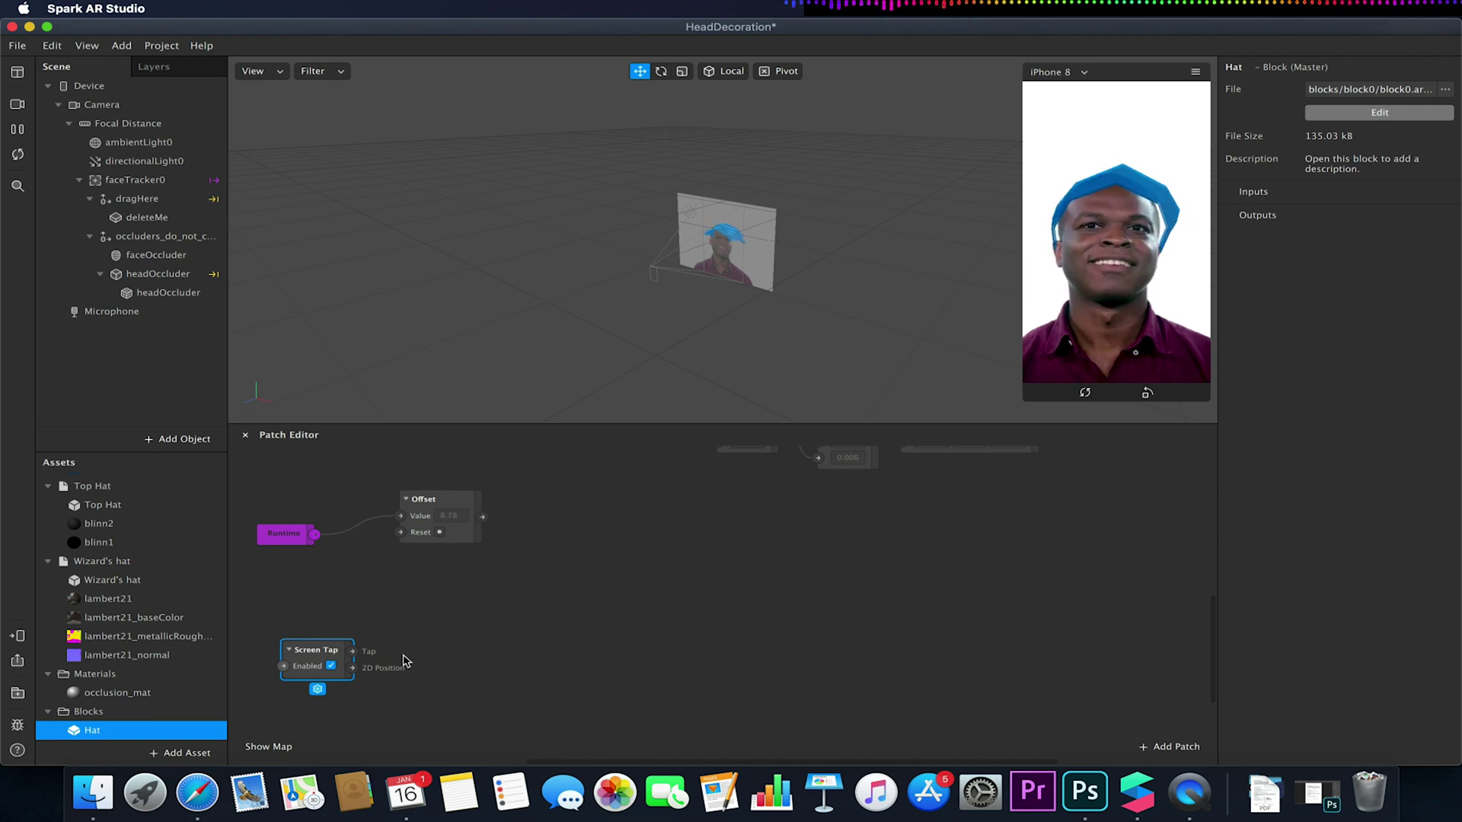
- Add a Switch patch fed by Screen Tap's Tap output and arrange the patches
{"action": "left_click_drag", "start_coordinate": [352, 650], "coordinate": [441, 604]}
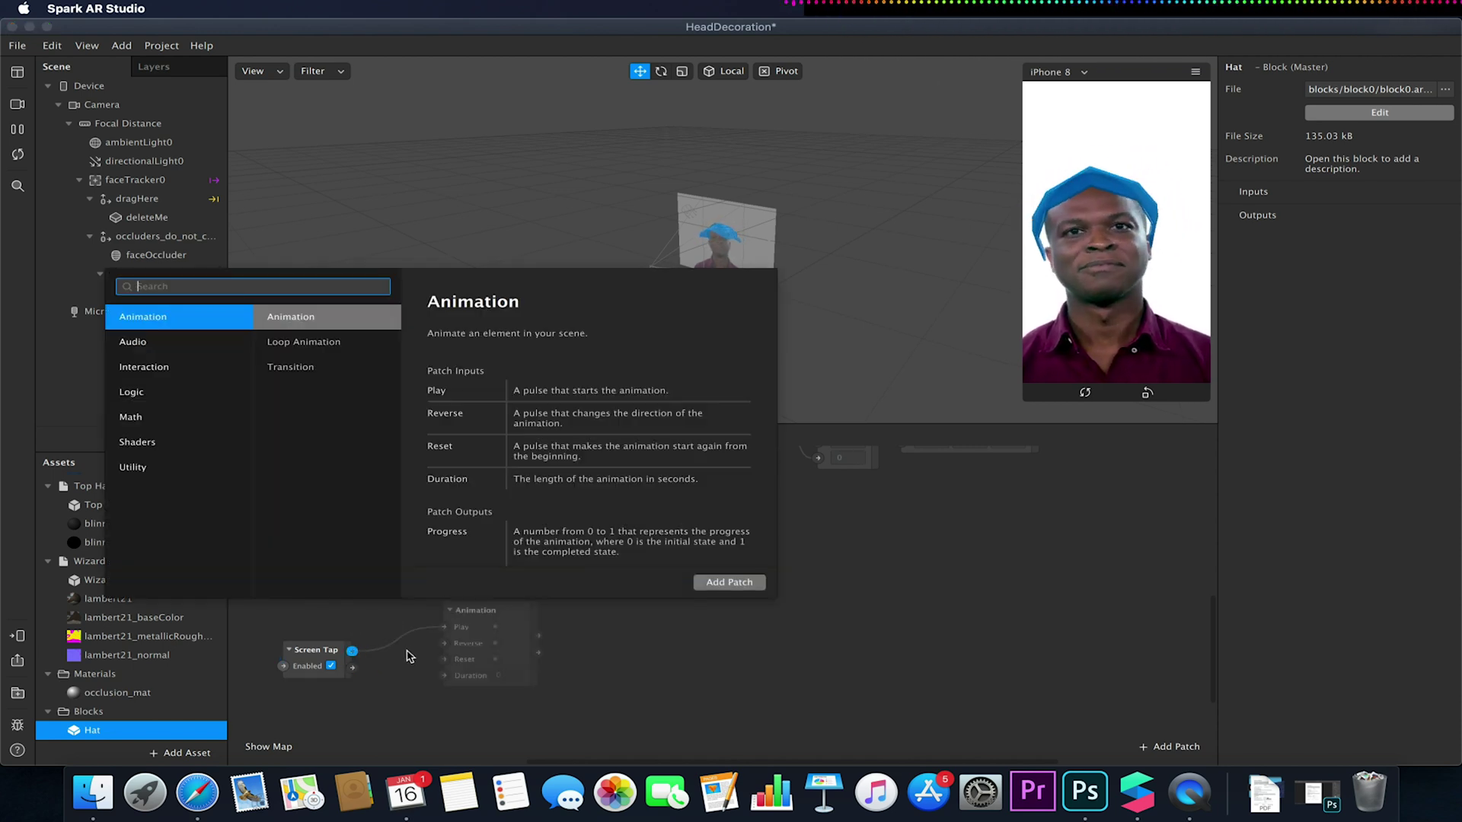
{"action": "type", "text": "switc"}
{"action": "left_click", "coordinate": [729, 582]}
{"action": "left_click_drag", "start_coordinate": [483, 619], "coordinate": [462, 680]}
{"action": "left_click", "coordinate": [389, 683]}
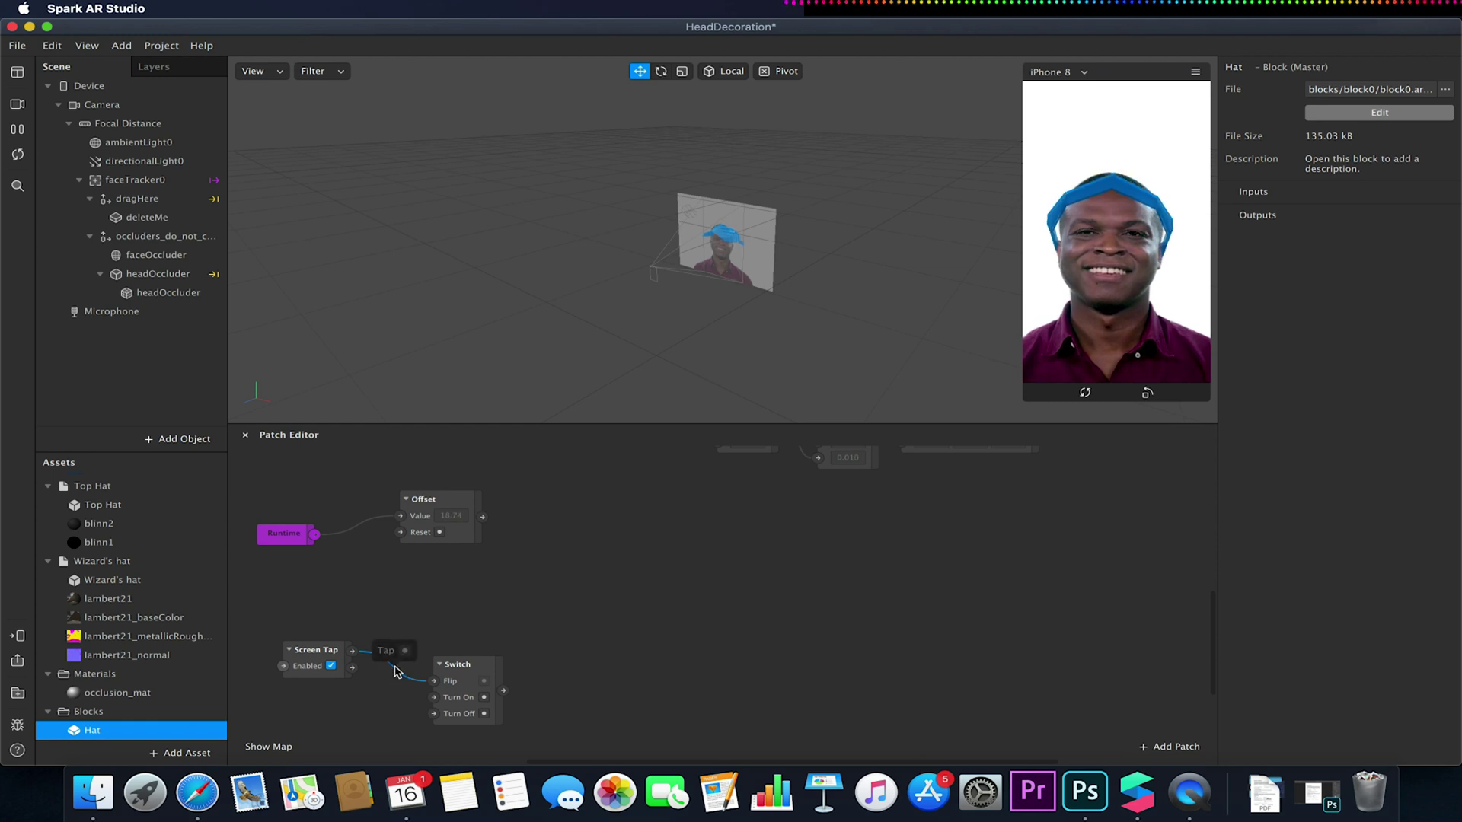
{"action": "left_click_drag", "start_coordinate": [352, 651], "coordinate": [433, 698]}
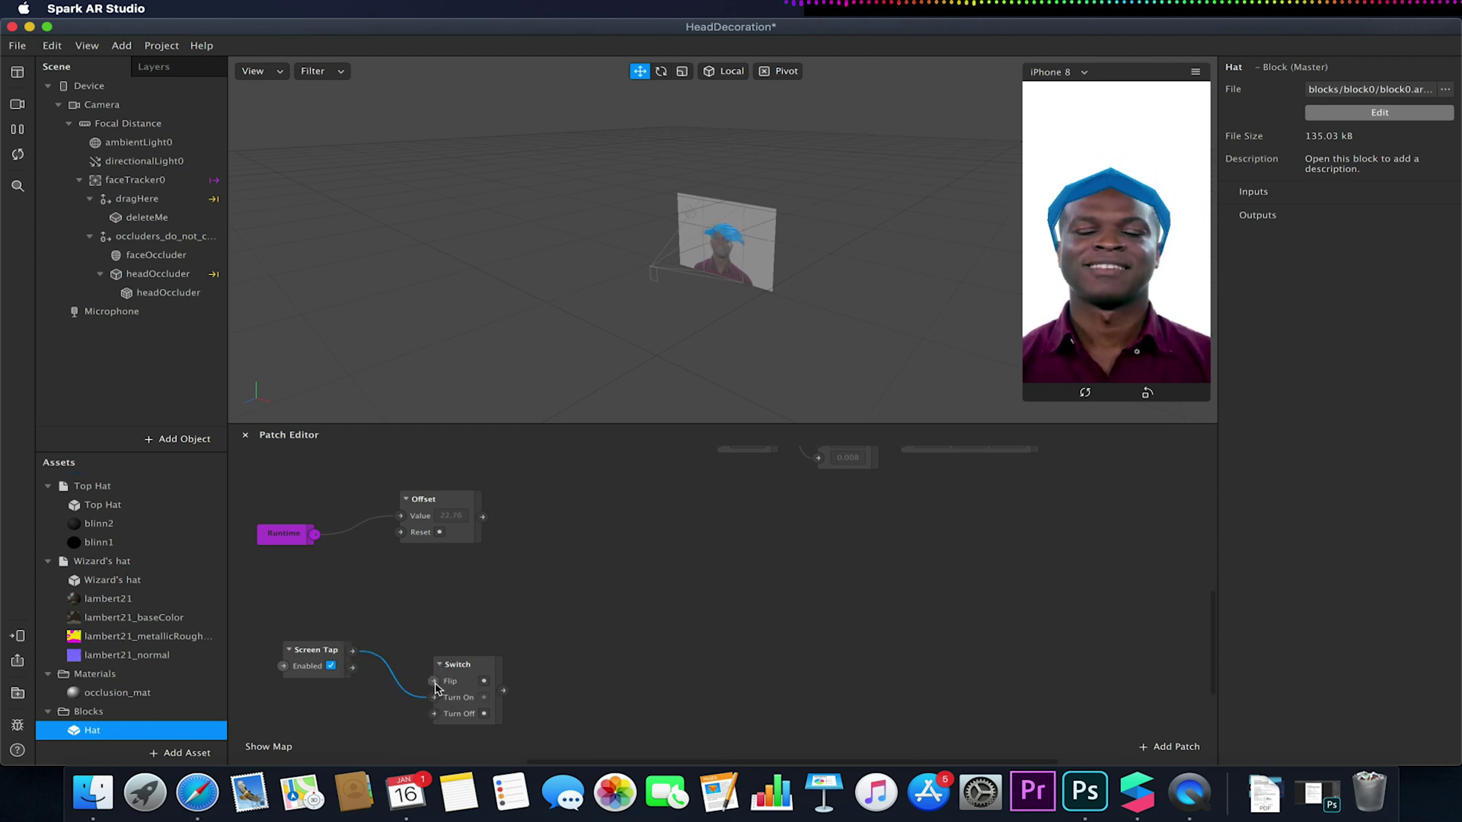
{"action": "left_click_drag", "start_coordinate": [316, 655], "coordinate": [474, 537]}
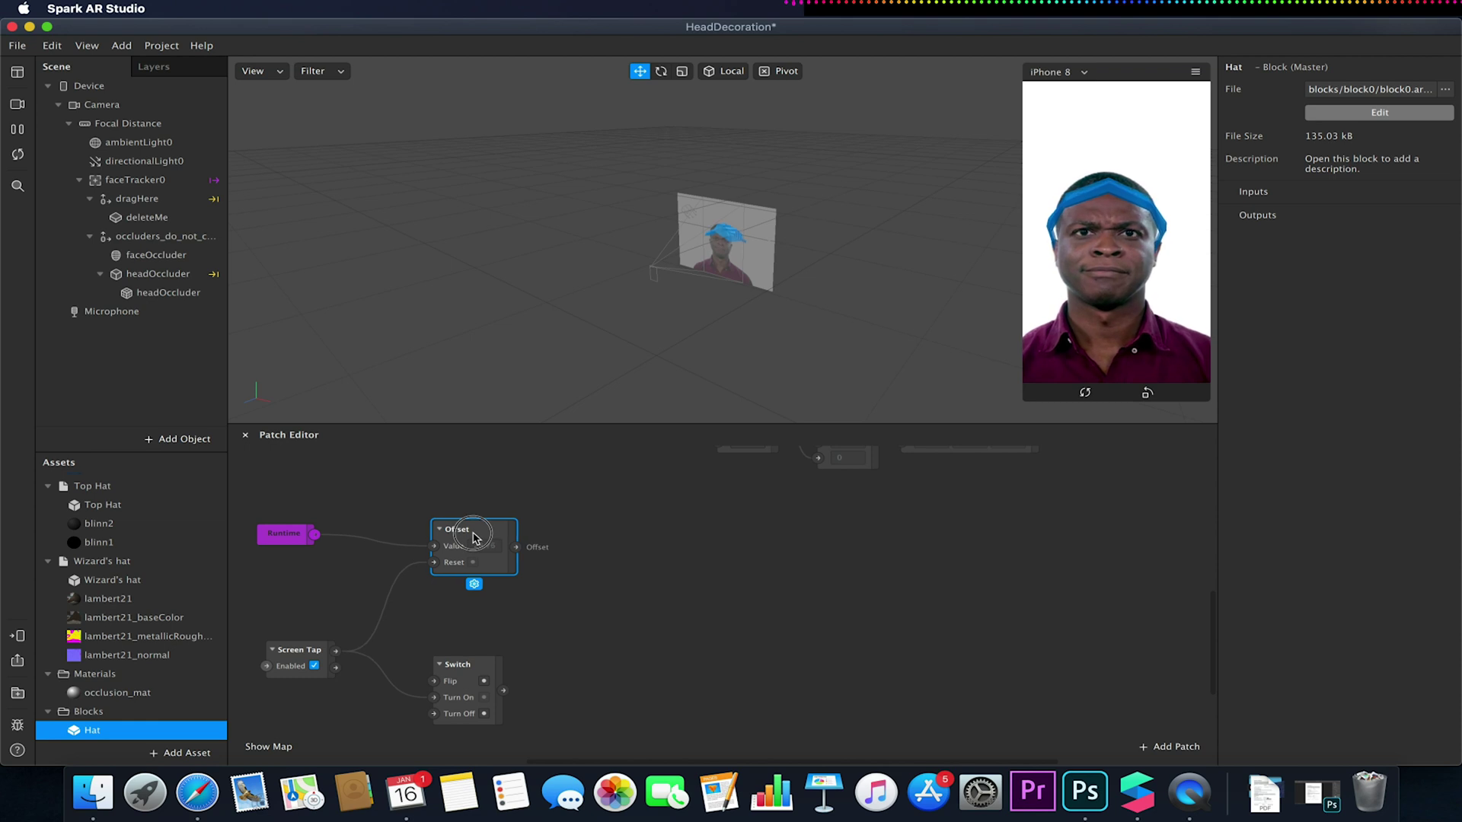
- Add a Less Than patch from Offset's output beside it, comparing against 6
{"action": "left_click", "coordinate": [581, 619]}
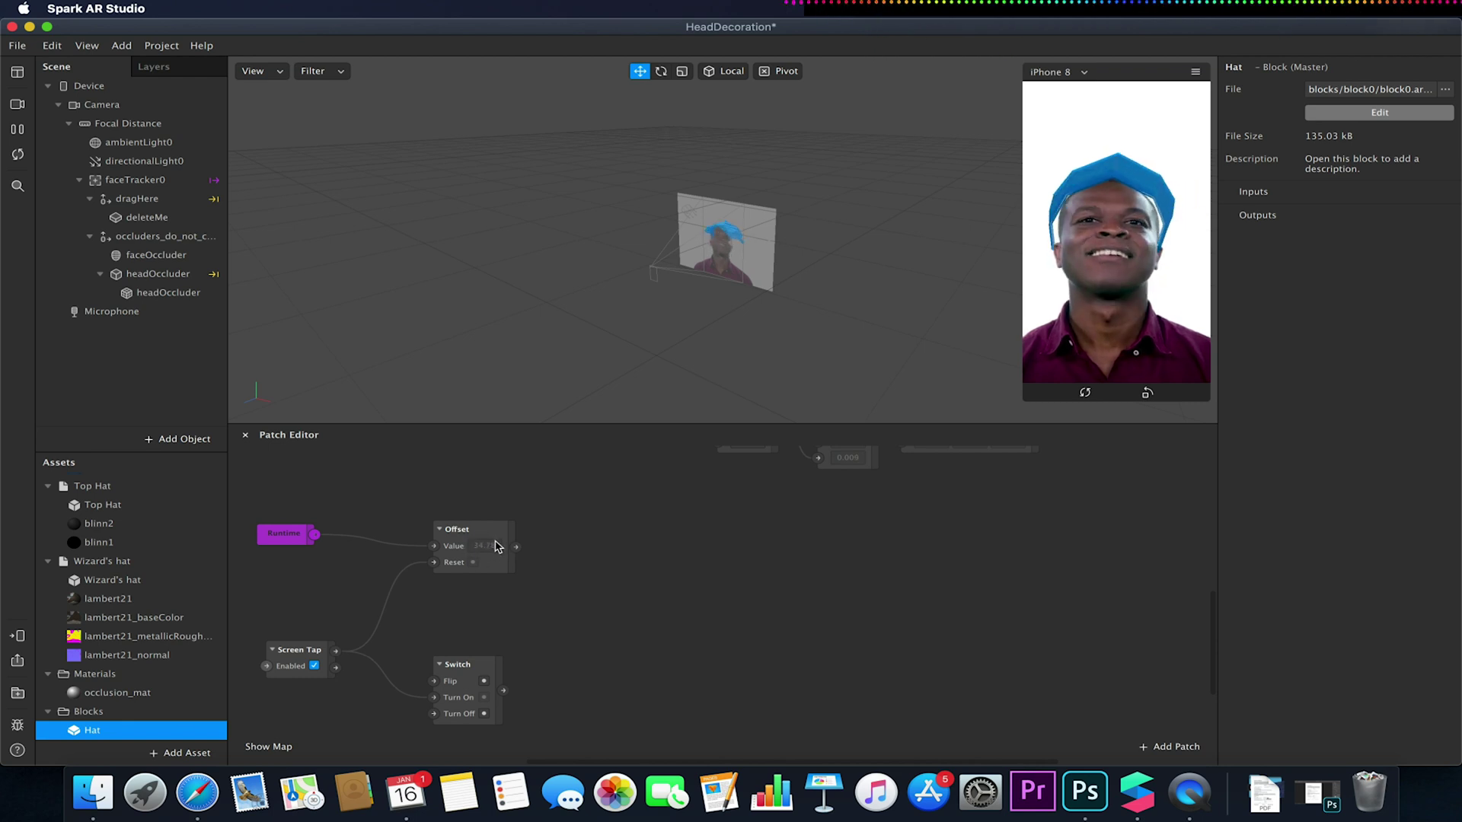
{"action": "mouse_move", "coordinate": [491, 547]}
{"action": "left_mouse_down"}
{"action": "mouse_move", "coordinate": [442, 547]}
{"action": "mouse_move", "coordinate": [506, 548]}
{"action": "left_mouse_up"}
{"action": "type", "text": "less"}
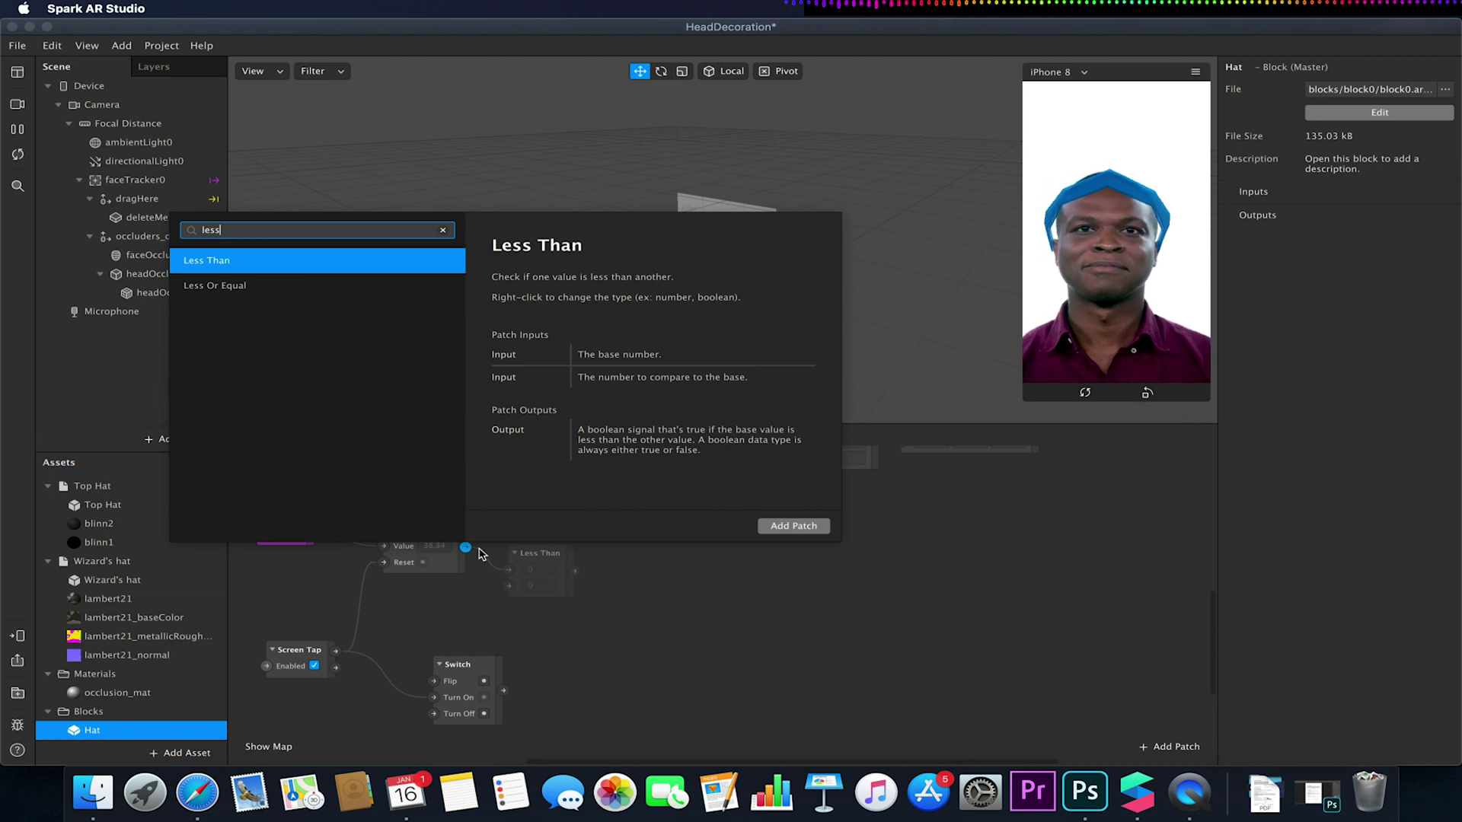
{"action": "left_click", "coordinate": [807, 527]}
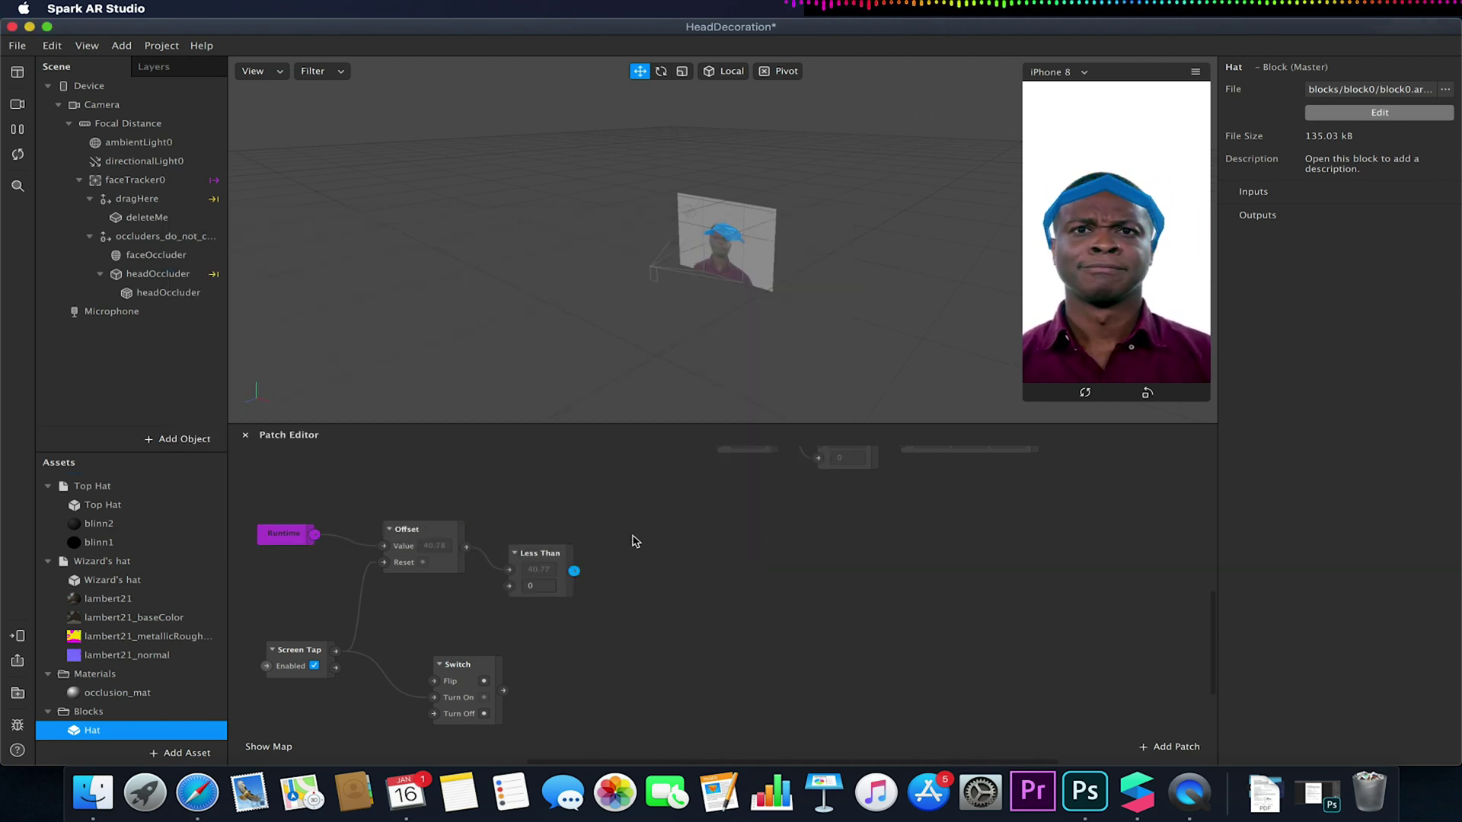
{"action": "left_click", "coordinate": [539, 548]}
{"action": "left_click_drag", "start_coordinate": [539, 548], "coordinate": [531, 525]}
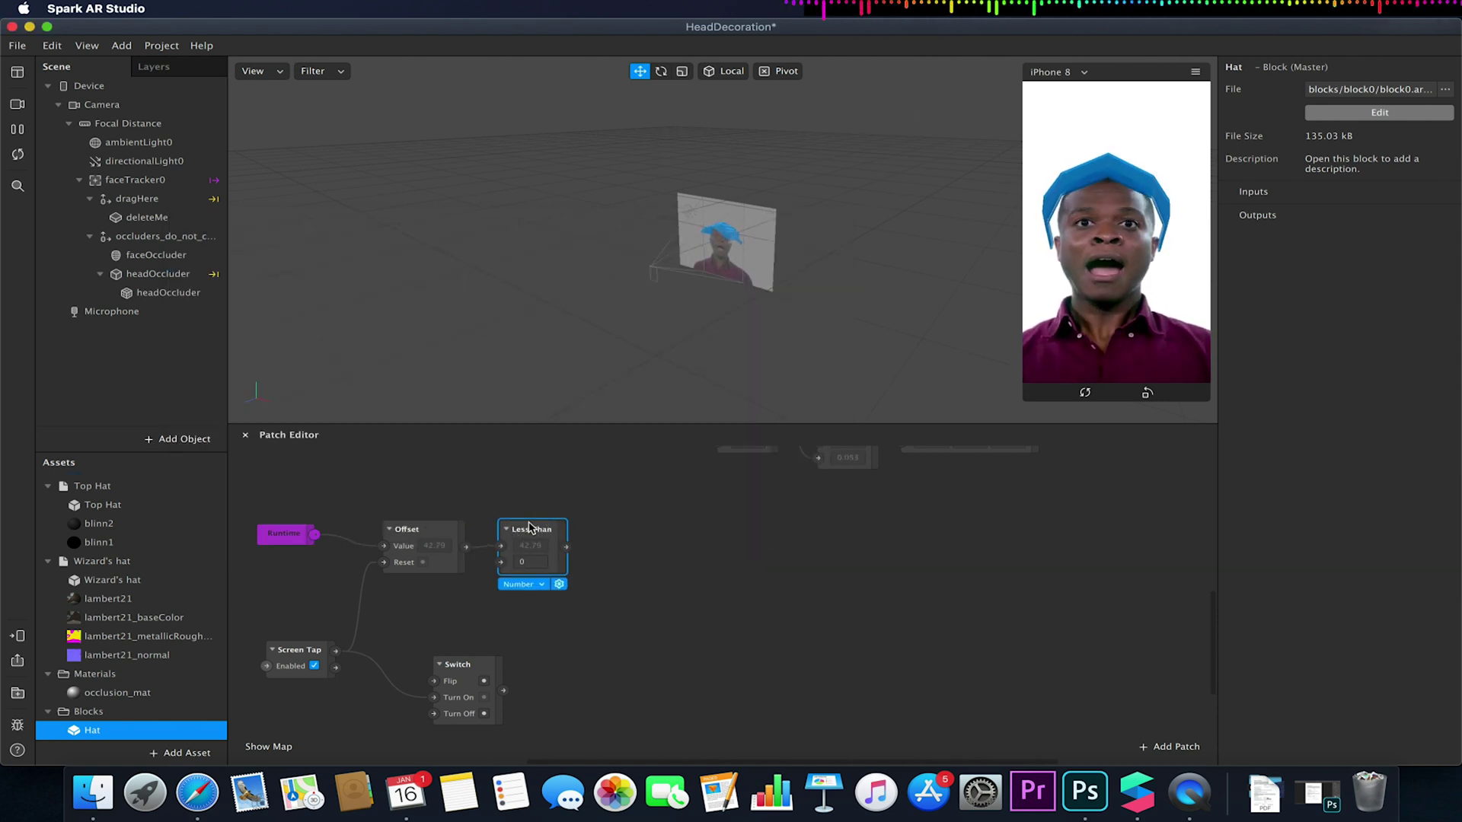
{"action": "left_click", "coordinate": [540, 560]}
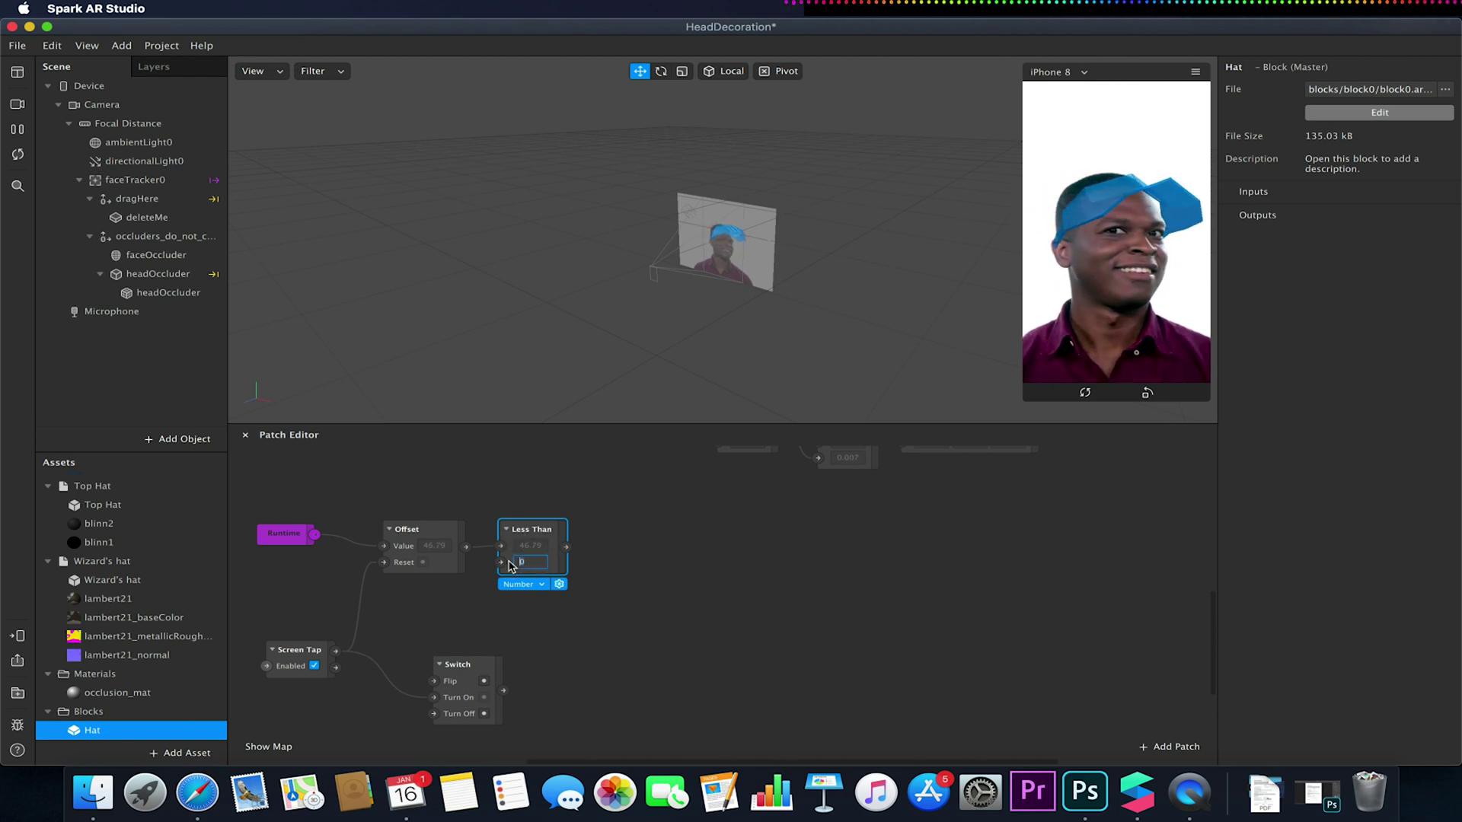
{"action": "type", "text": "6"}
{"action": "key", "text": "Return"}
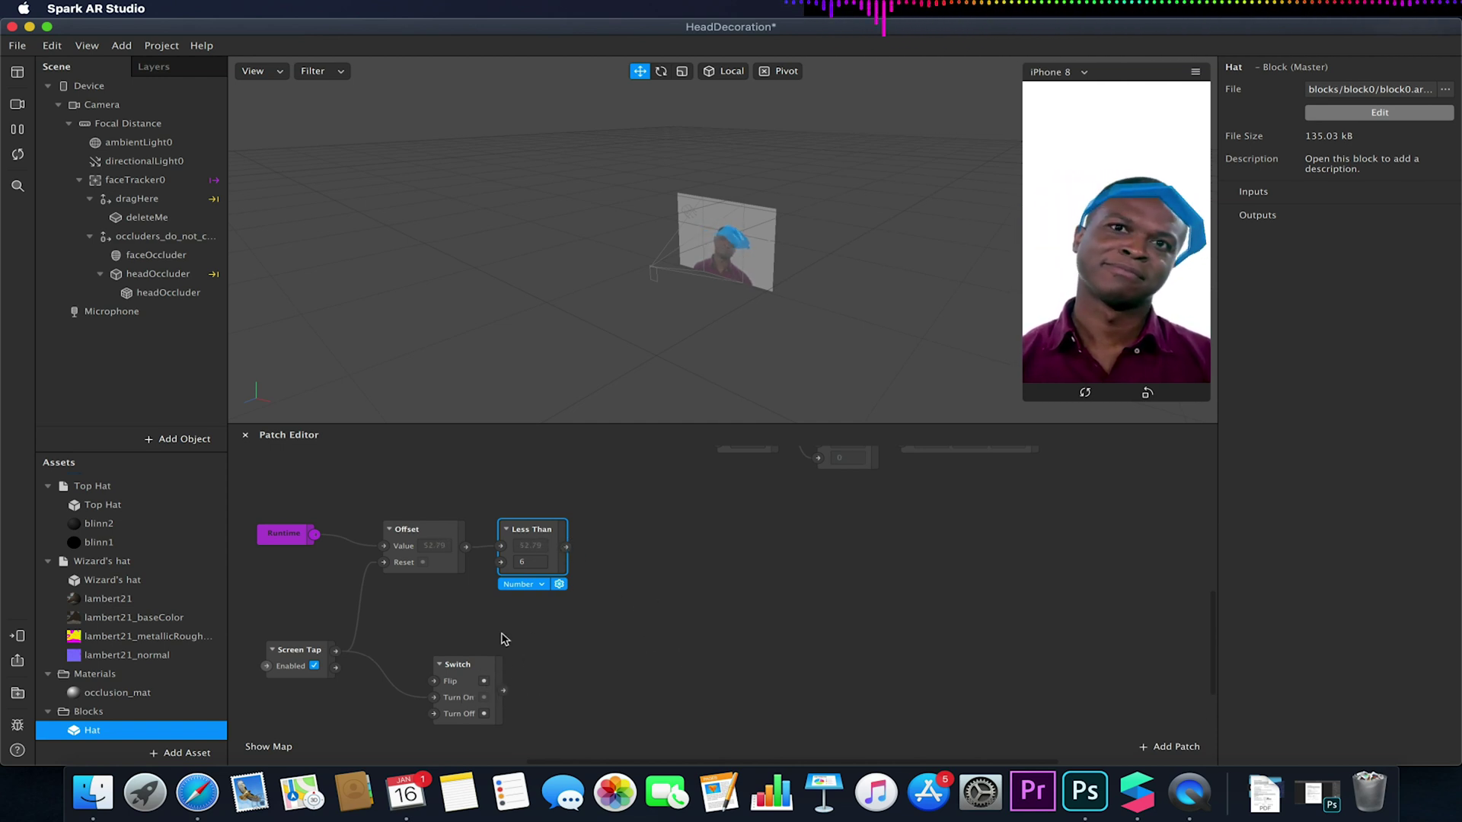
- Add an And patch and wire the Switch and Less Than outputs into it
{"action": "left_click_drag", "start_coordinate": [505, 690], "coordinate": [615, 618]}
{"action": "type", "text": "and"}
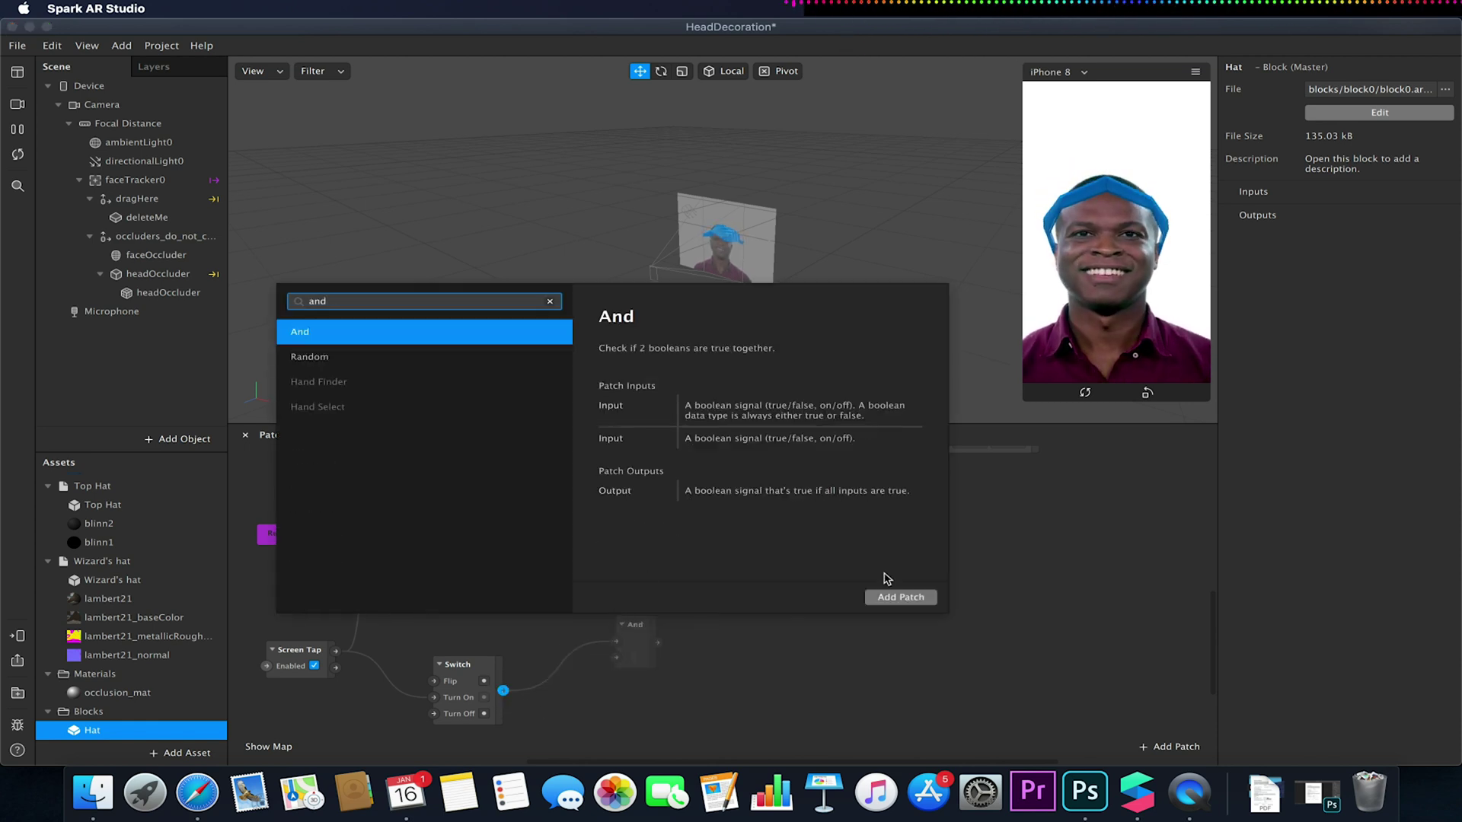
{"action": "left_click", "coordinate": [897, 600]}
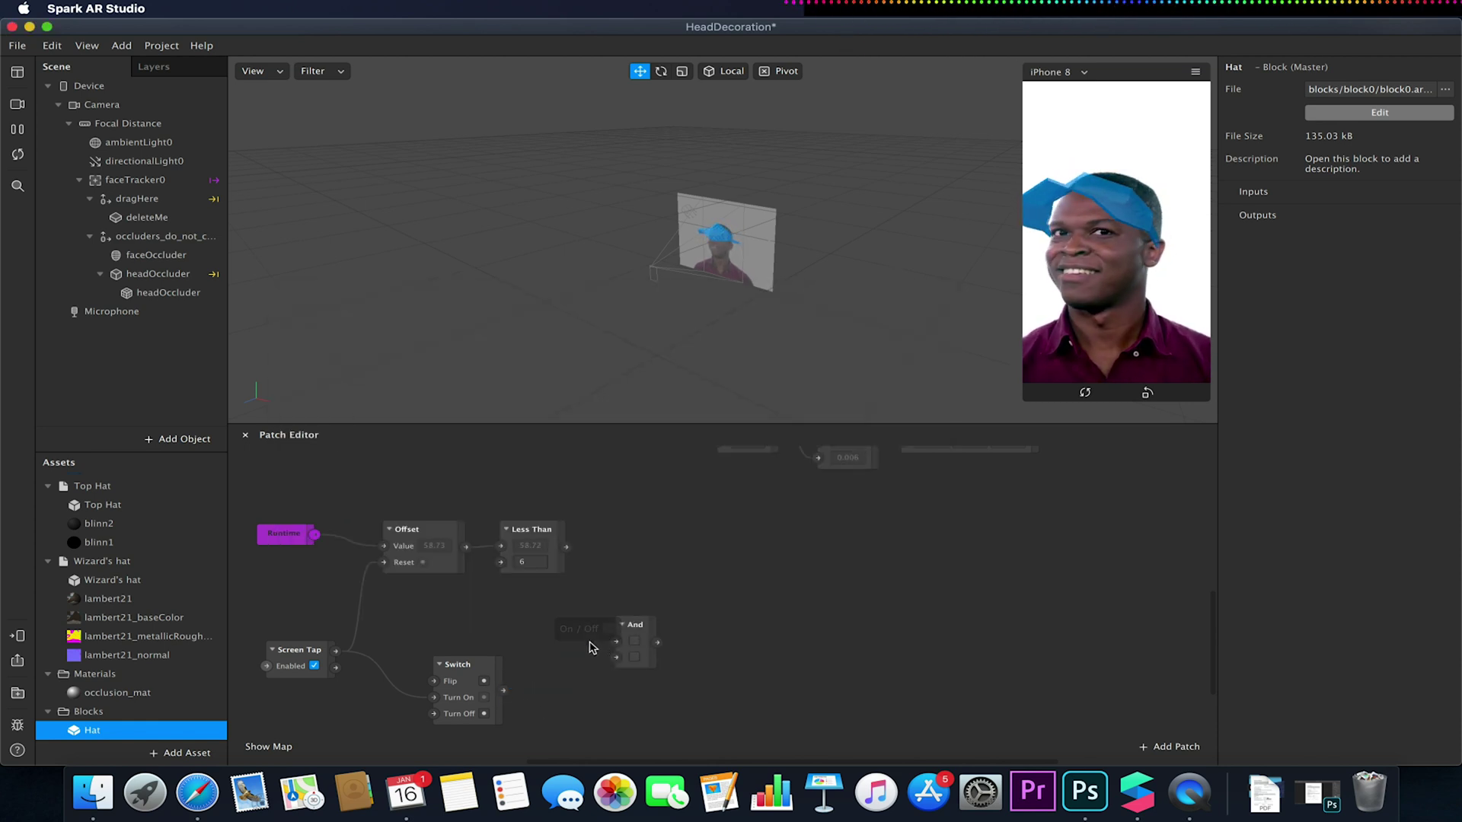
{"action": "left_click_drag", "start_coordinate": [503, 691], "coordinate": [615, 657]}
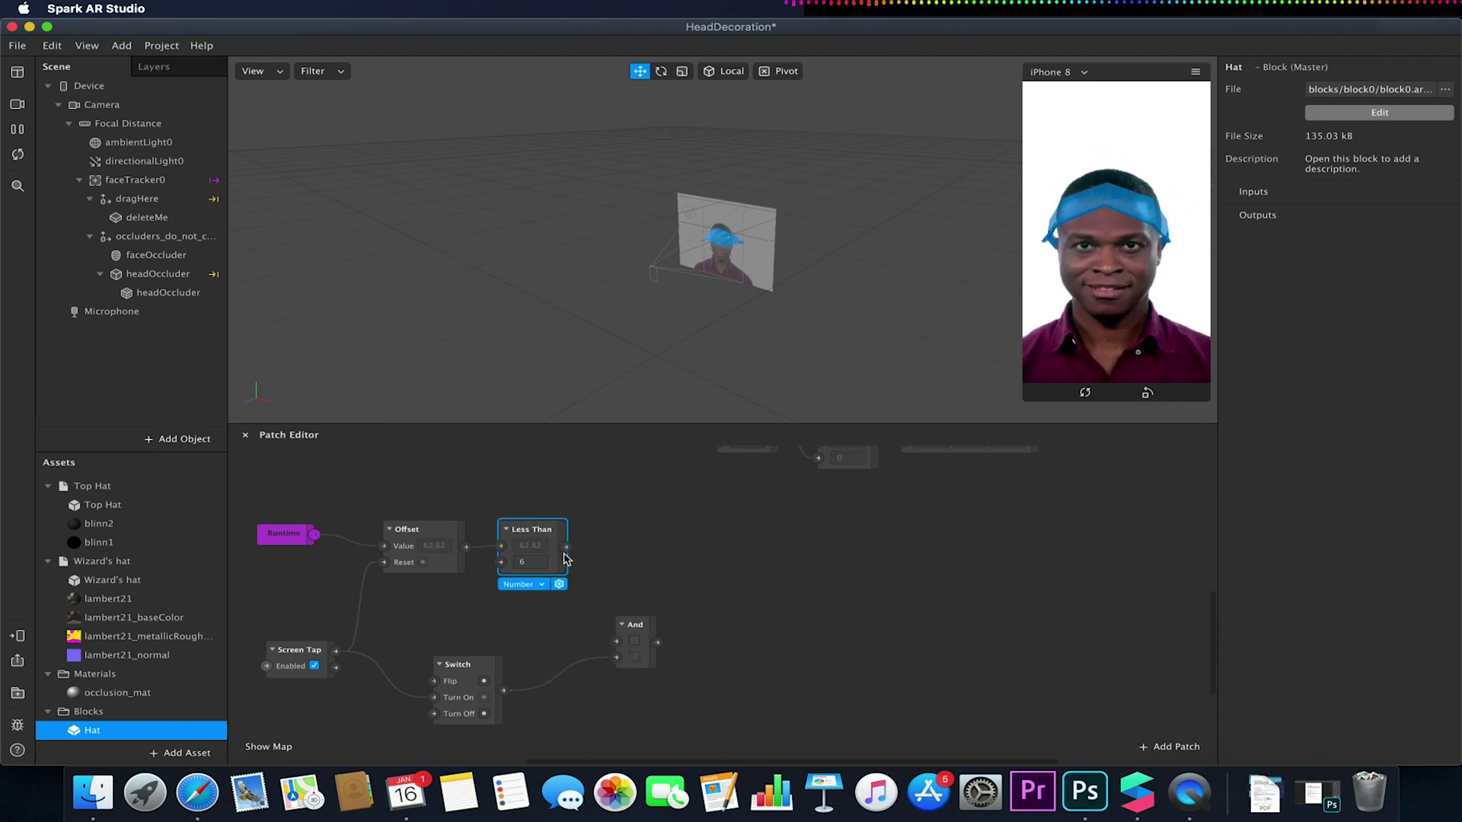
{"action": "left_click_drag", "start_coordinate": [565, 547], "coordinate": [620, 591]}
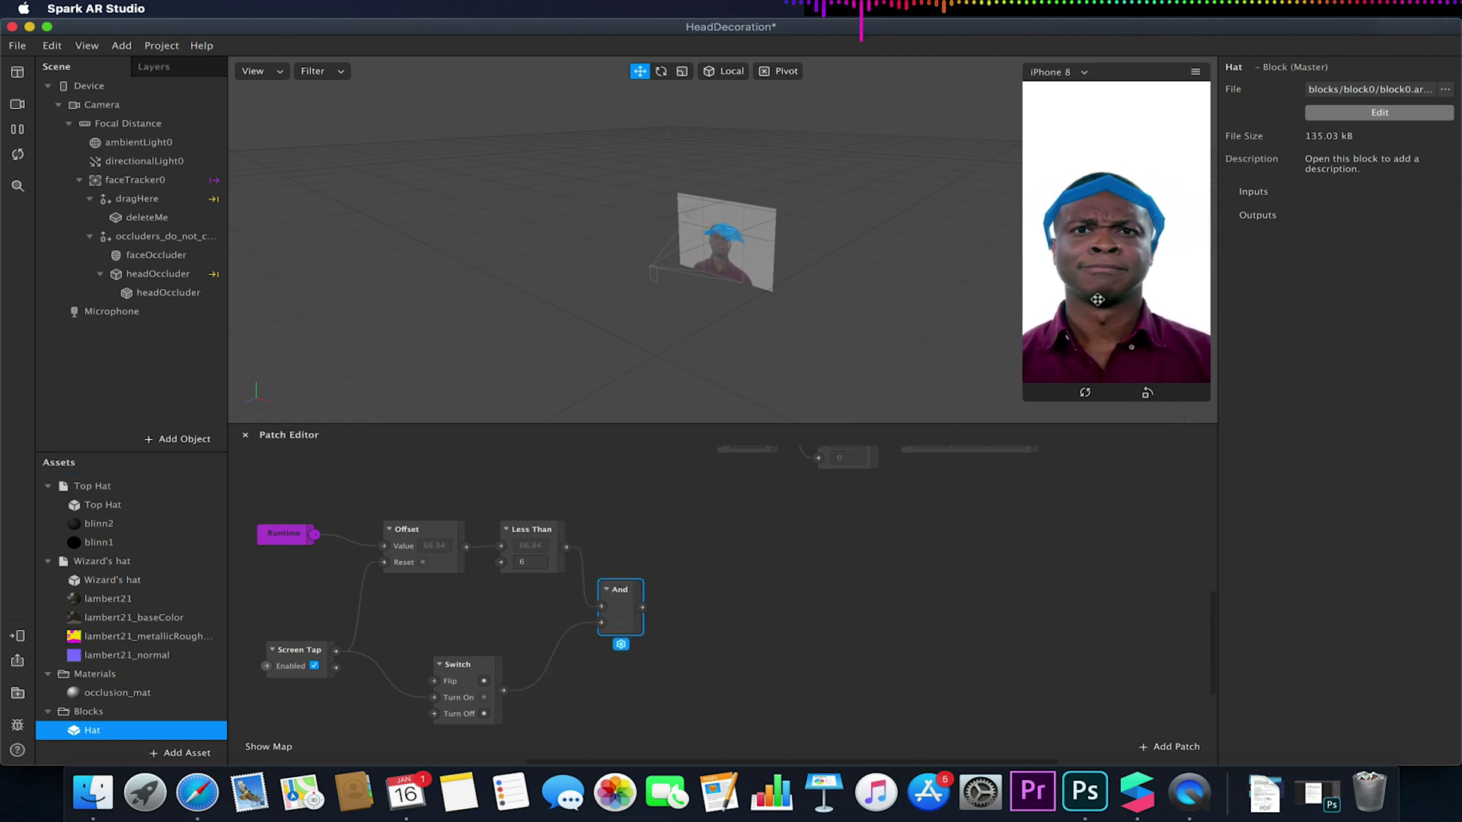
- Enable Simulate Touch on the preview, tap it, and pull a connection from And's output
{"action": "left_click", "coordinate": [1195, 71]}
{"action": "left_click", "coordinate": [1315, 98]}
{"action": "left_click", "coordinate": [1134, 189]}
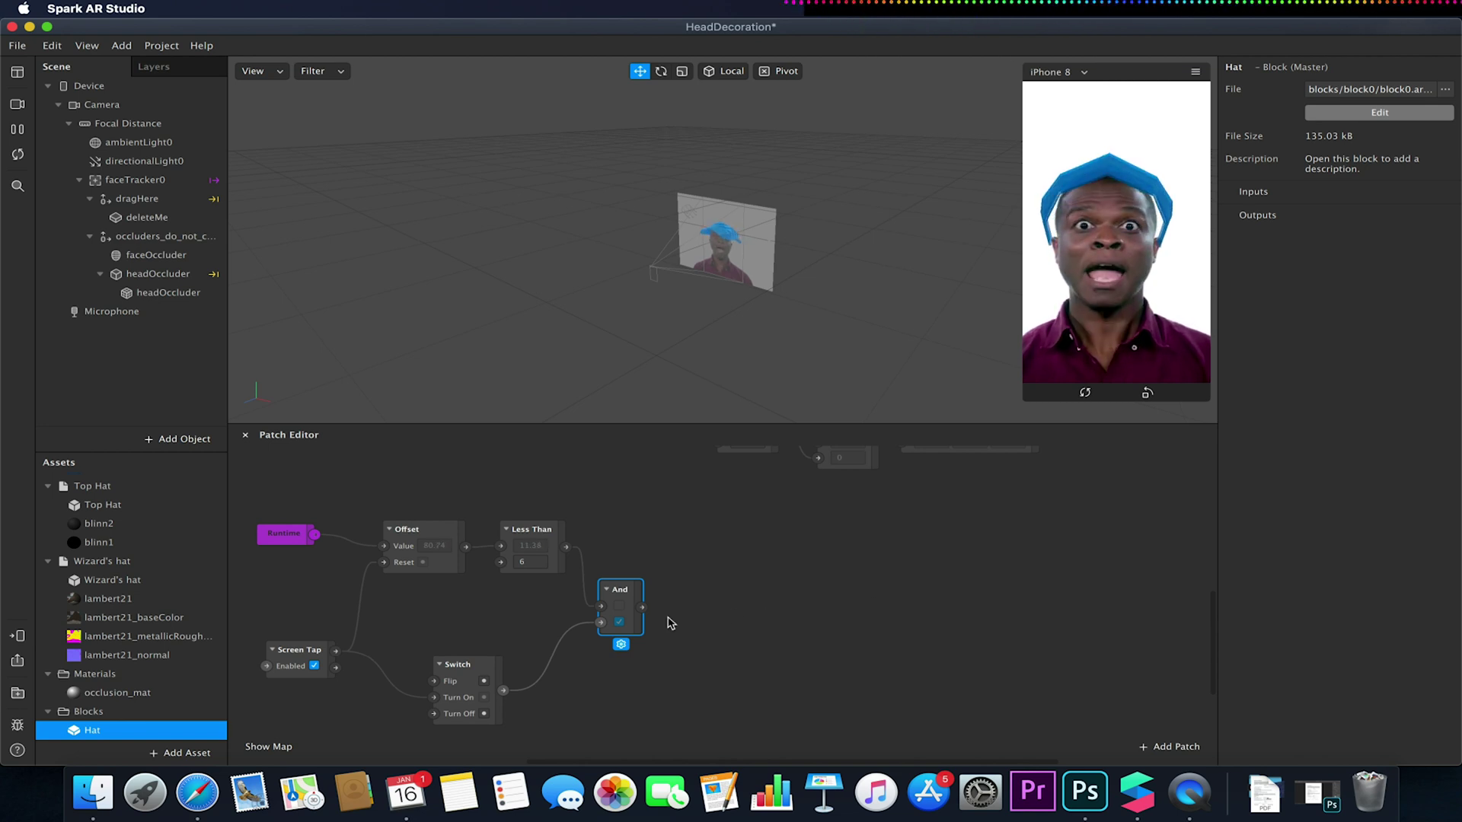
{"action": "left_click_drag", "start_coordinate": [639, 607], "coordinate": [721, 579]}
- Add a Loop Animation patch from the And output with a Duration of 0.1
{"action": "type", "text": "loo"}
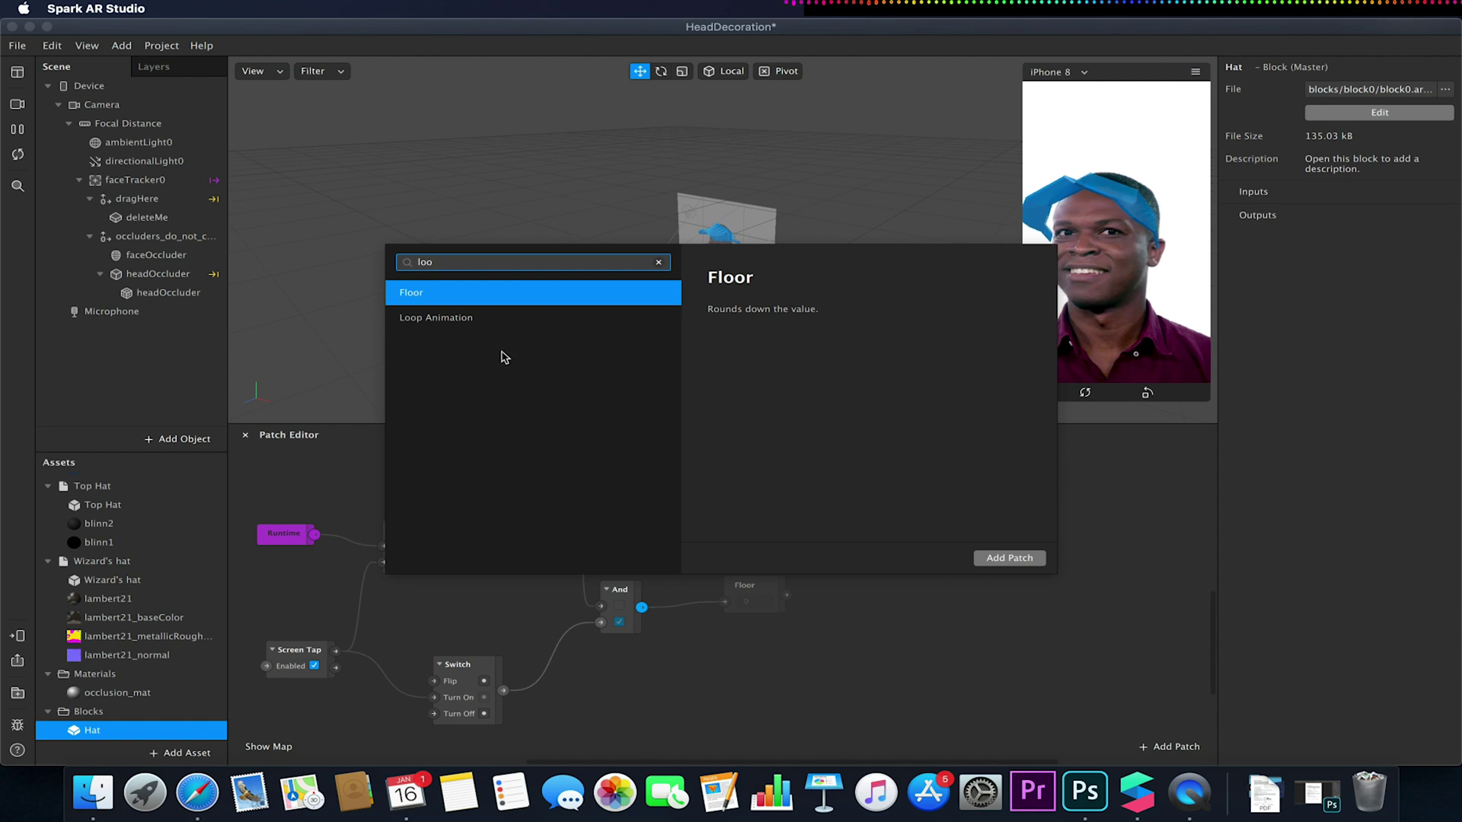
{"action": "left_click", "coordinate": [487, 323]}
{"action": "left_click", "coordinate": [1009, 558]}
{"action": "left_click_drag", "start_coordinate": [784, 587], "coordinate": [776, 556]}
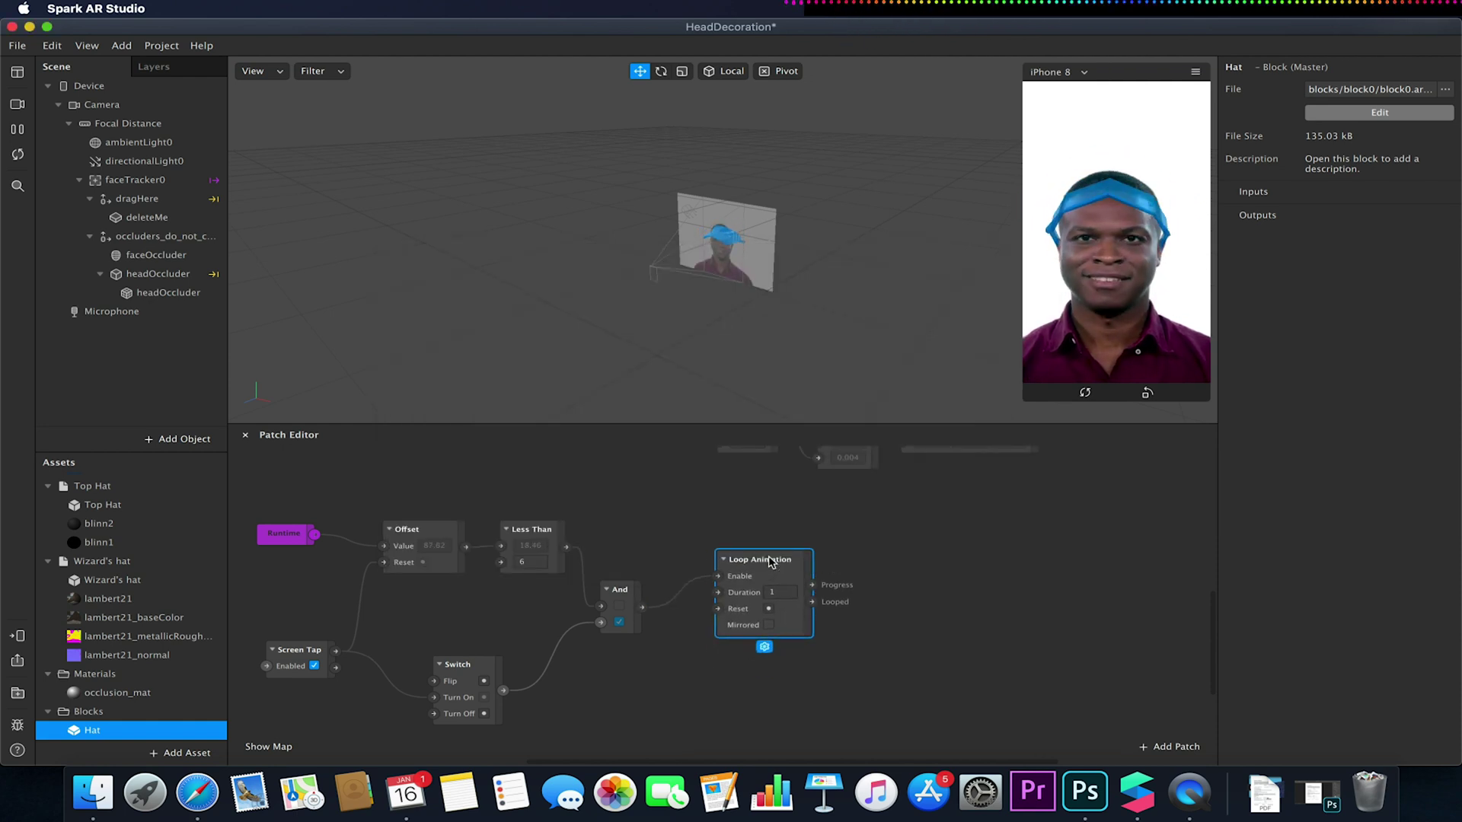
{"action": "left_click", "coordinate": [772, 592]}
{"action": "type", "text": "0.1"}
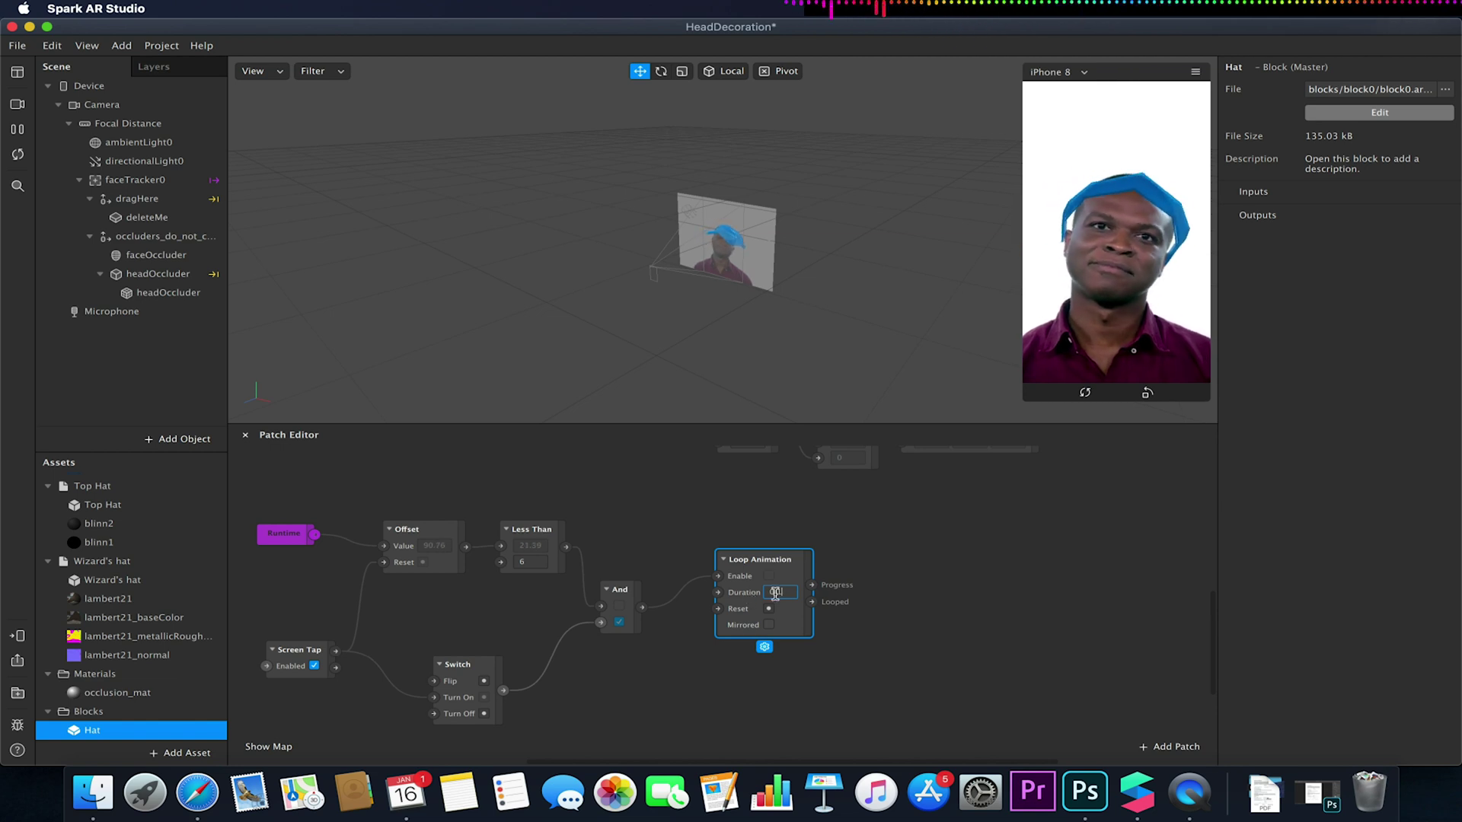
{"action": "left_click", "coordinate": [780, 561]}
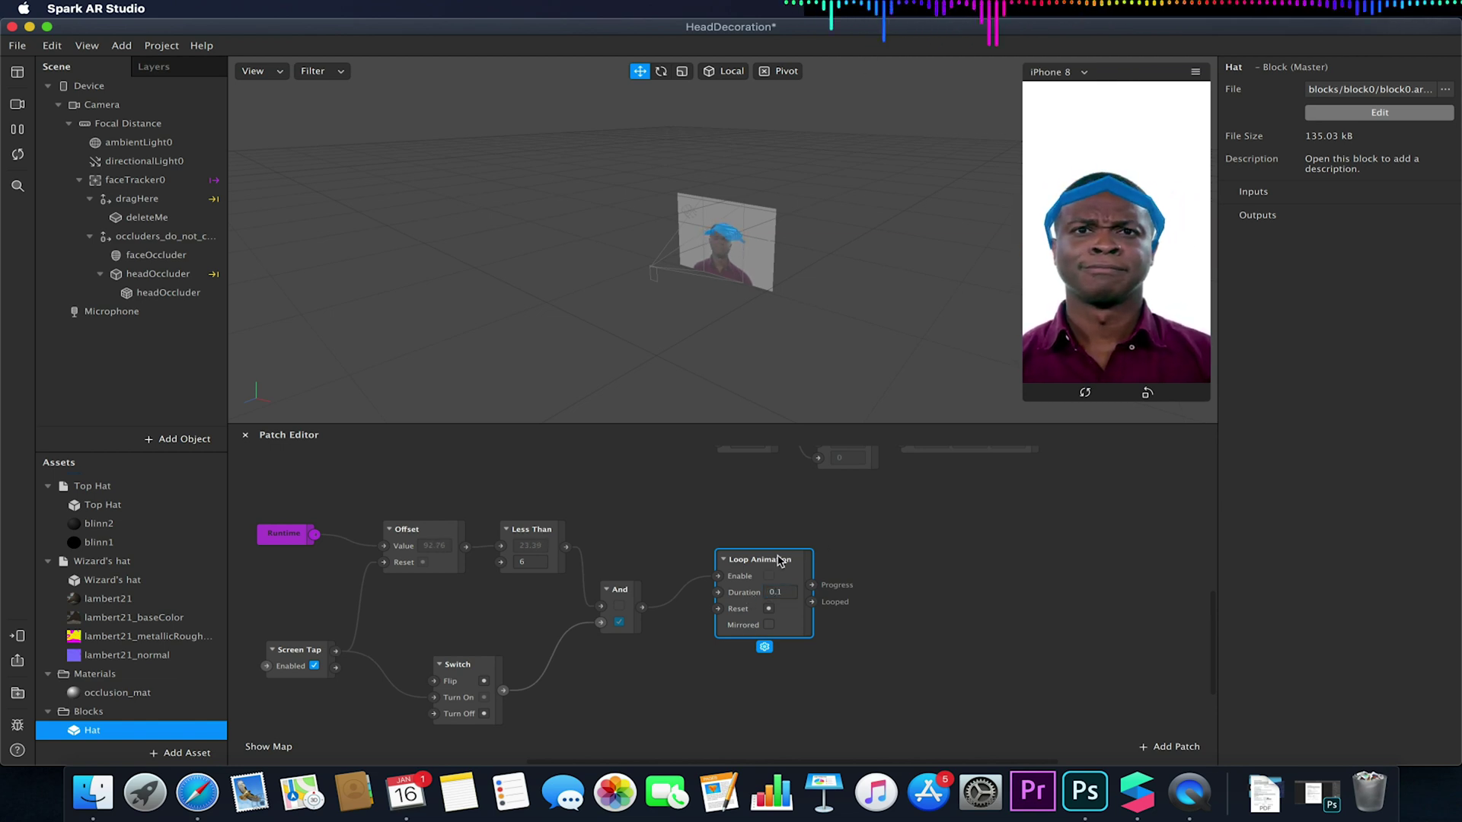
- Add a Random patch from the Looped output with End Value 2
{"action": "left_click_drag", "start_coordinate": [811, 602], "coordinate": [878, 588]}
{"action": "type", "text": "rando"}
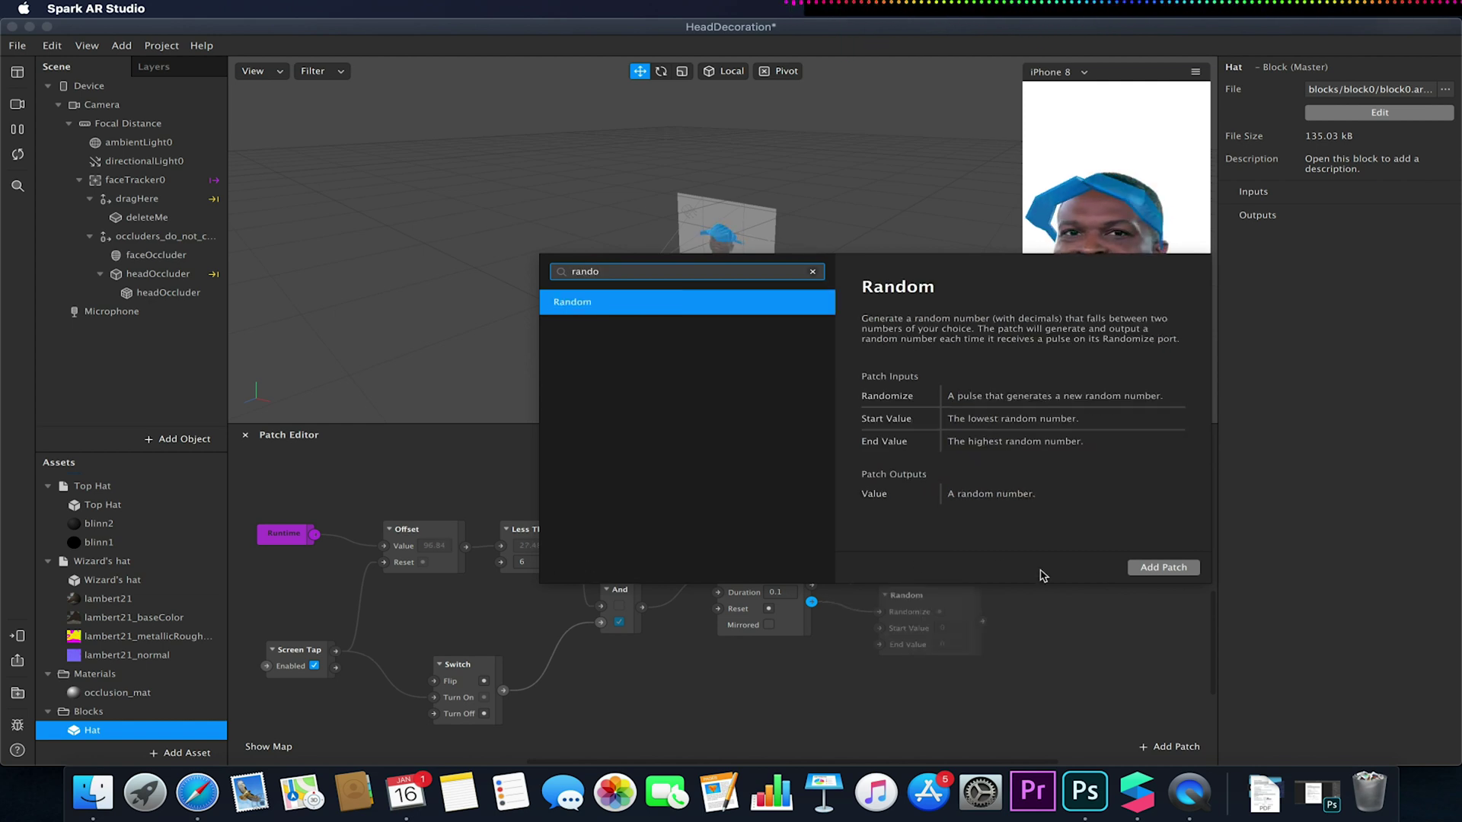
{"action": "left_click", "coordinate": [1153, 567]}
{"action": "left_click", "coordinate": [935, 644]}
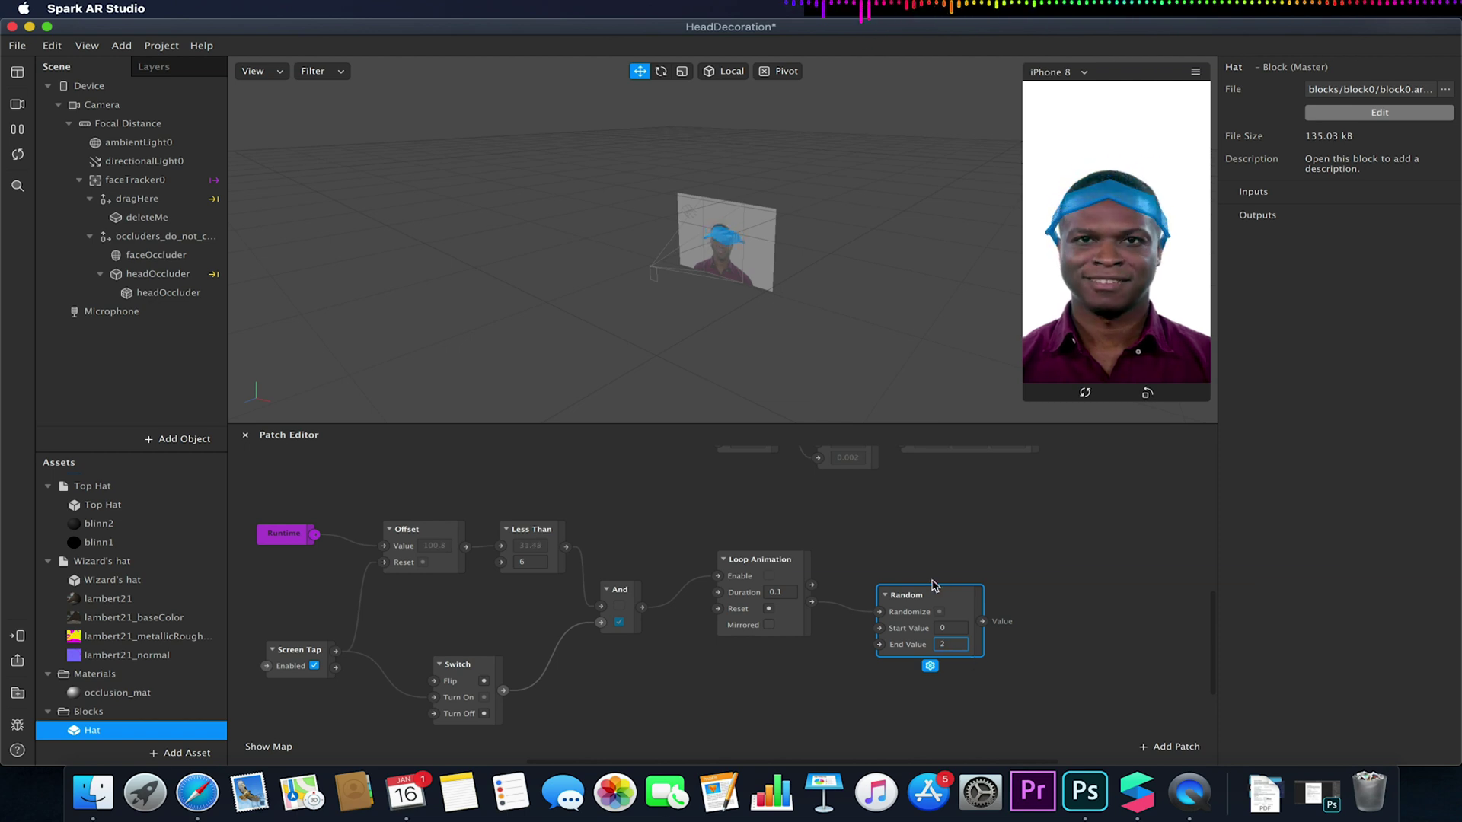
{"action": "left_click_drag", "start_coordinate": [933, 594], "coordinate": [939, 573]}
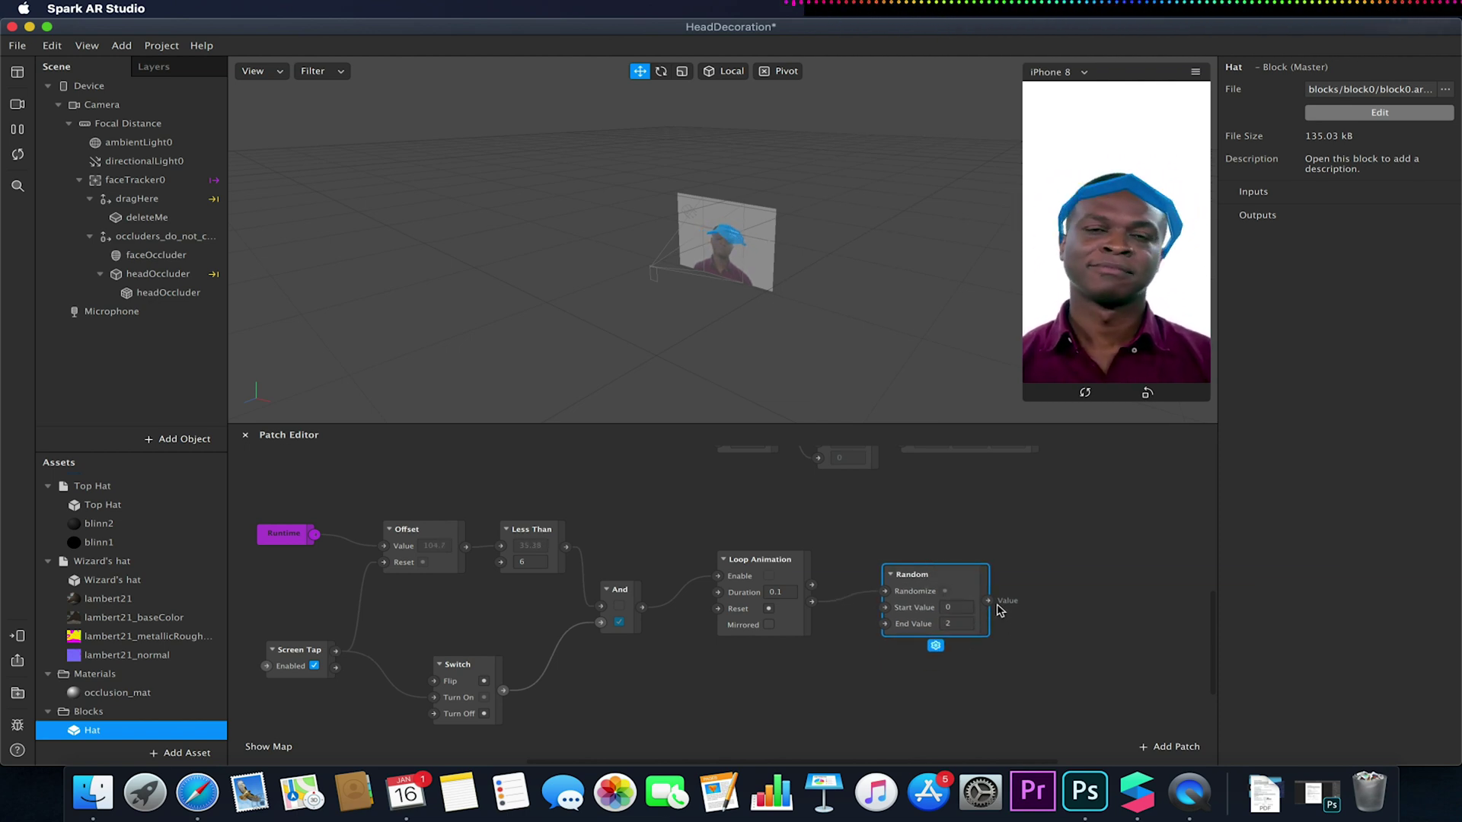
- Add a Round patch fed by Random's Value output
{"action": "left_click_drag", "start_coordinate": [987, 601], "coordinate": [1040, 594]}
{"action": "type", "text": "round"}
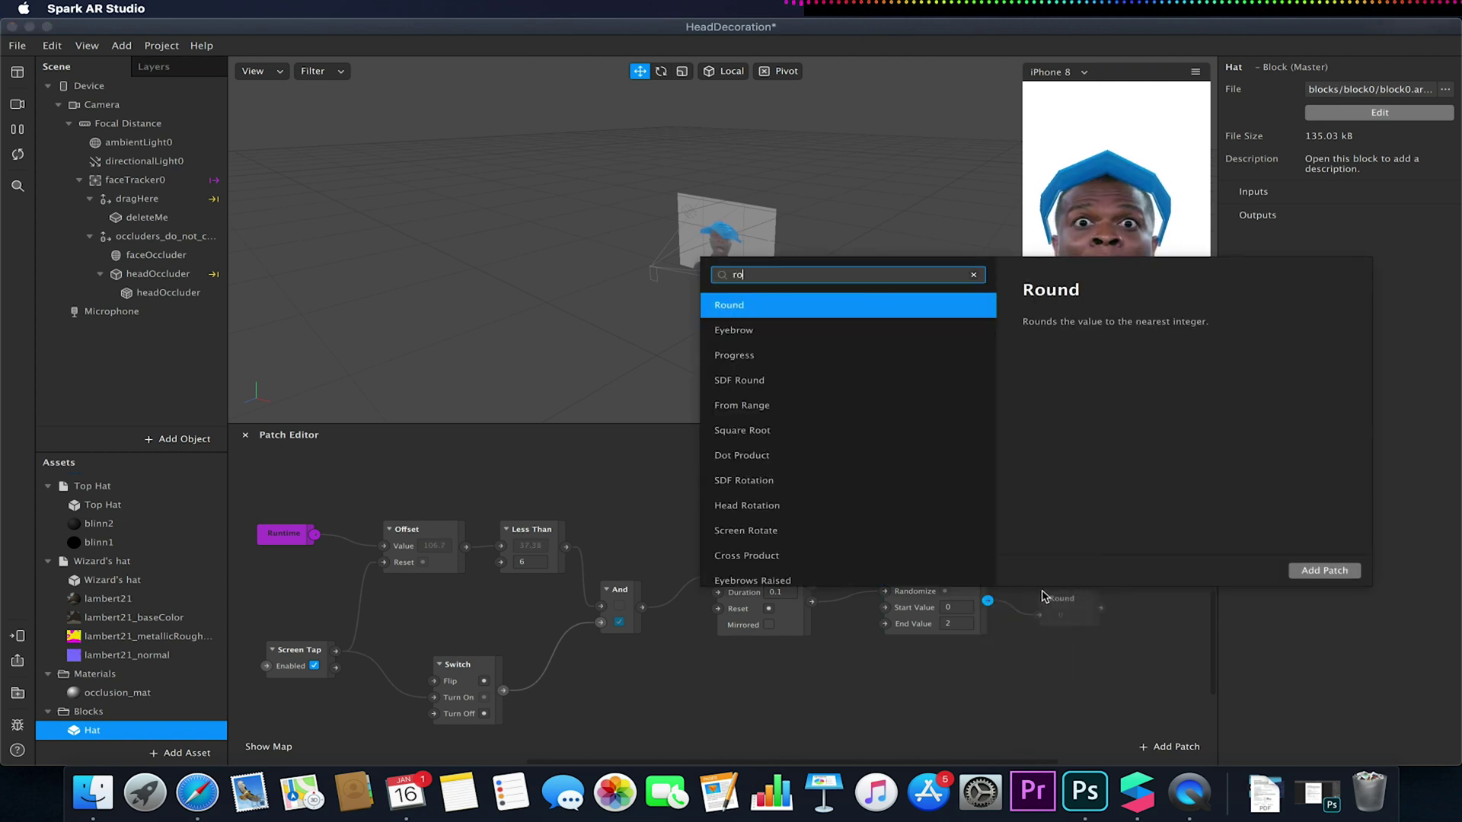
{"action": "left_click", "coordinate": [1305, 570]}
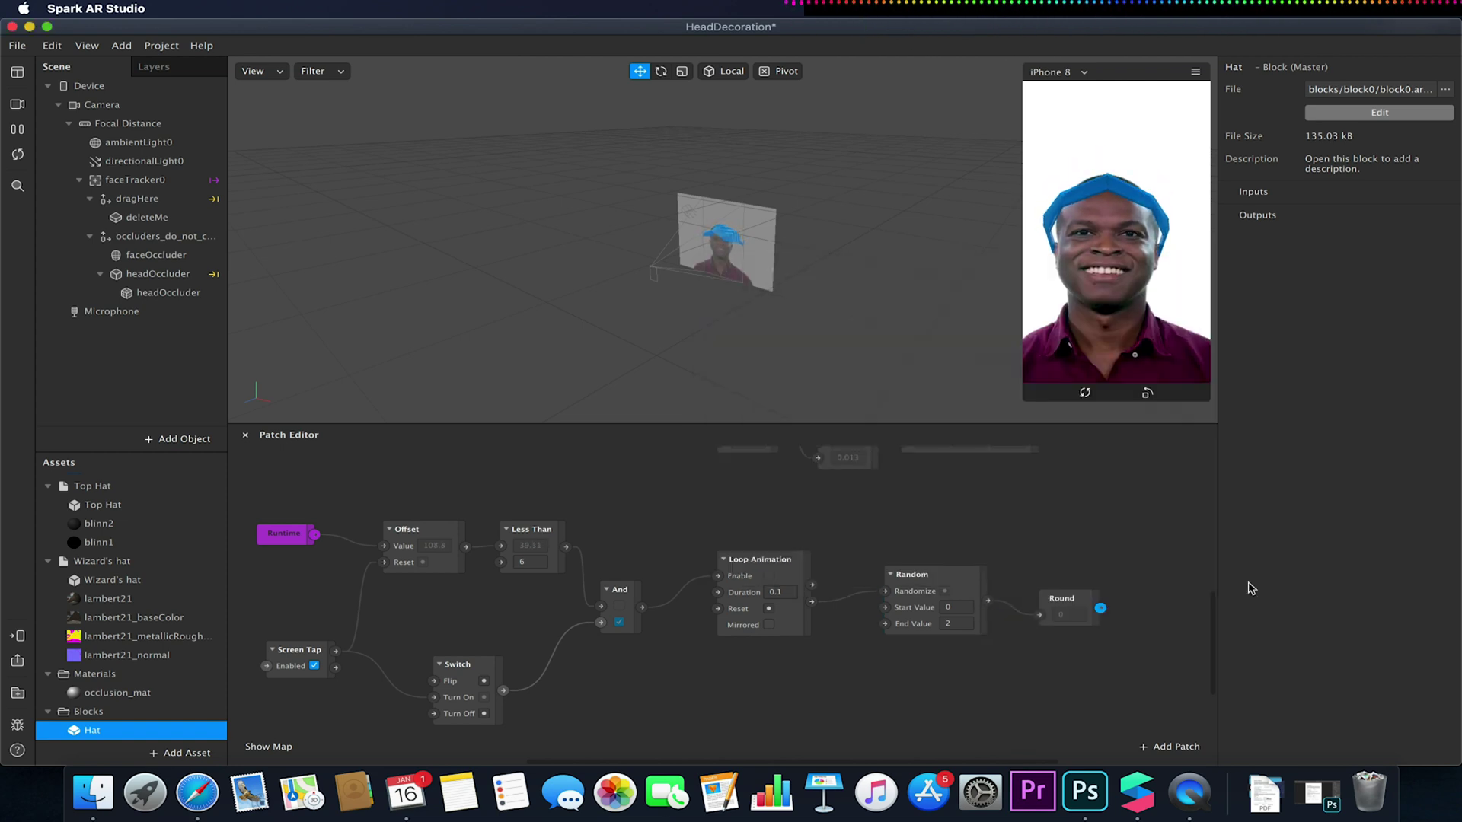
{"action": "scroll", "coordinate": [1002, 572], "scroll_direction": "right", "scroll_amount": 5}
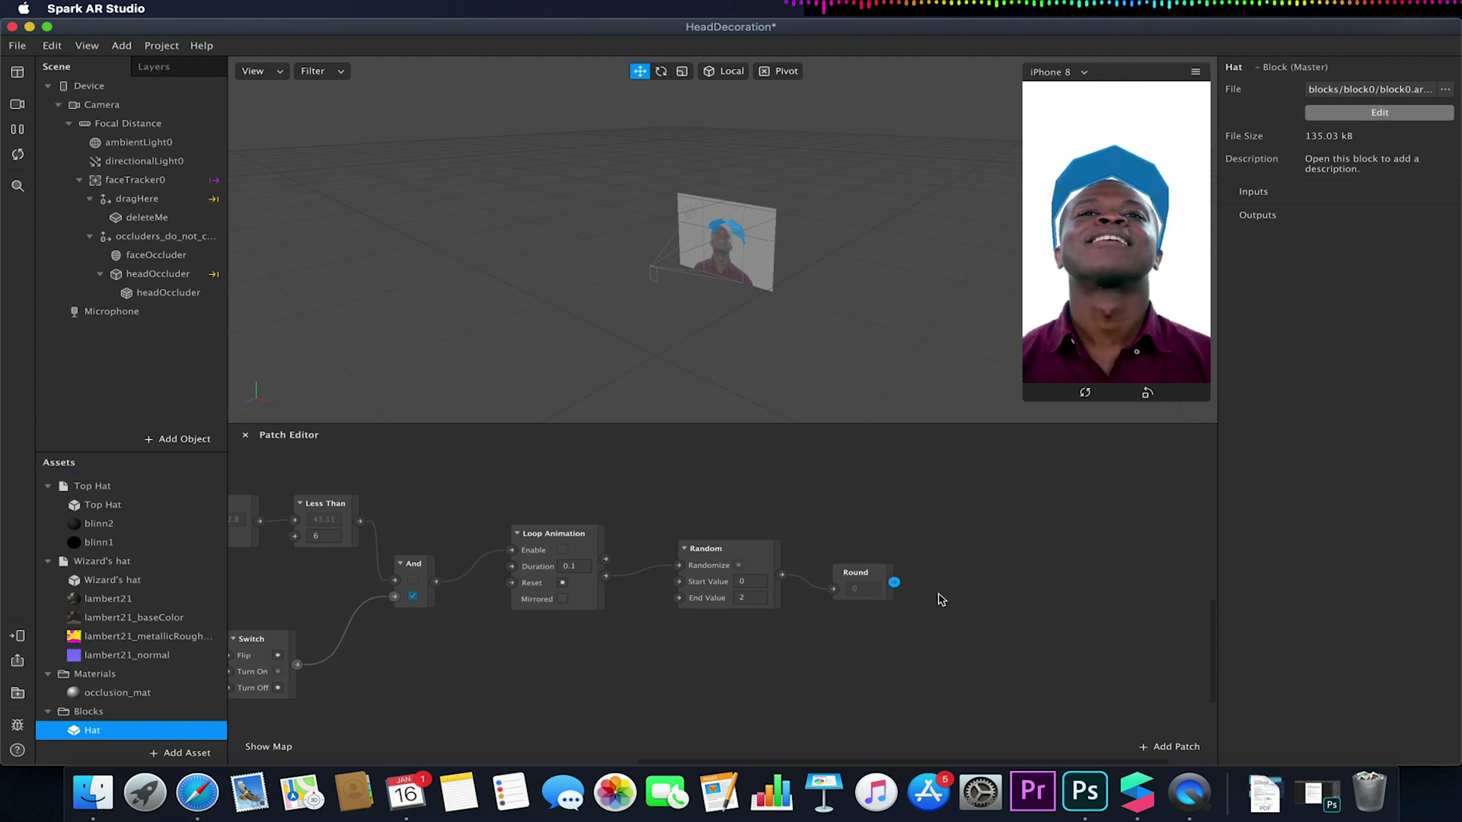
- Add an Equals Exactly patch wired from Round's output, comparing against 0
{"action": "left_click_drag", "start_coordinate": [895, 583], "coordinate": [925, 509]}
{"action": "type", "text": "equa"}
{"action": "left_click", "coordinate": [760, 274]}
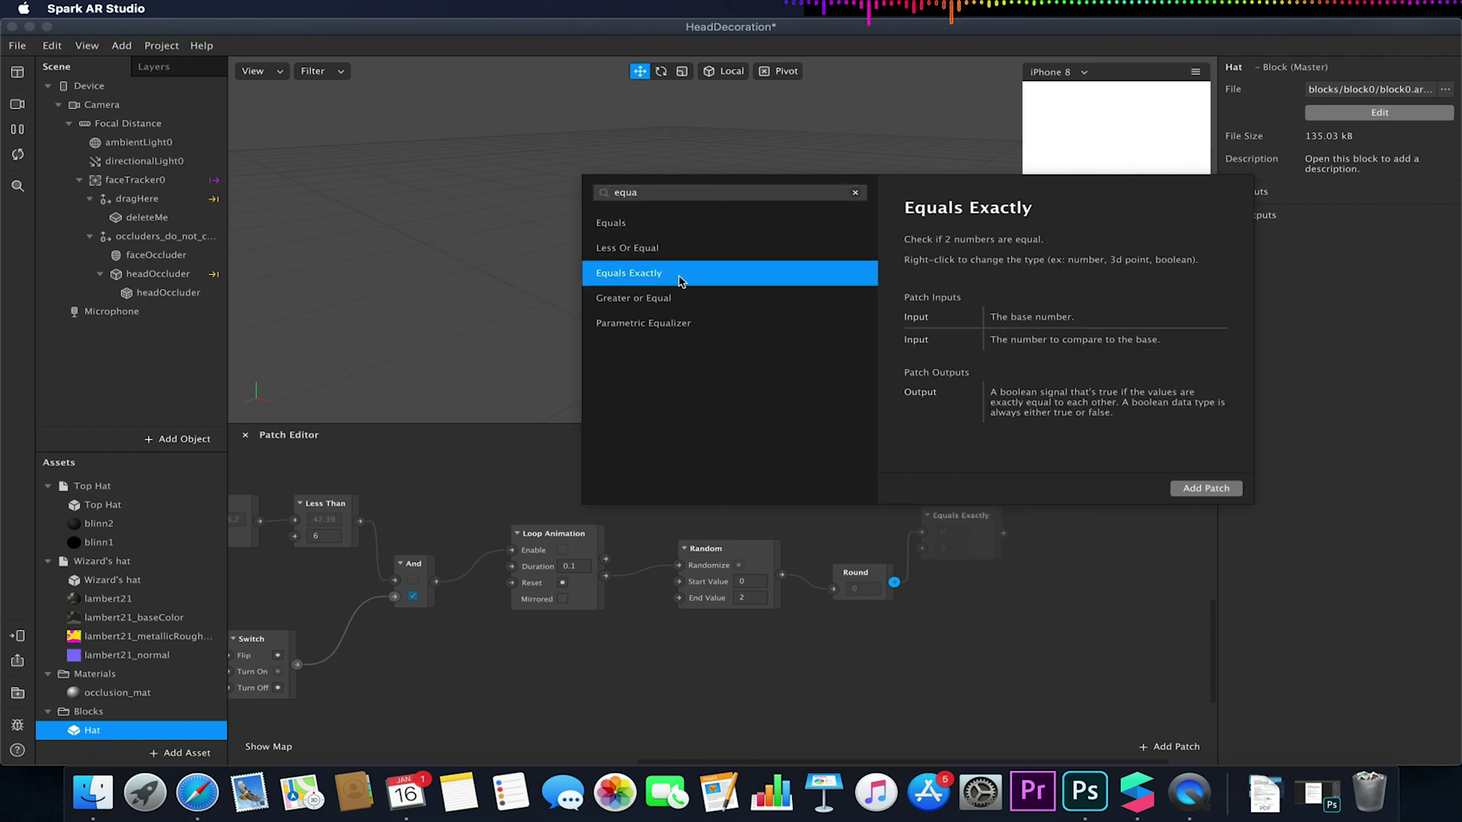
{"action": "left_click", "coordinate": [1194, 489]}
{"action": "left_click_drag", "start_coordinate": [965, 510], "coordinate": [973, 512]}
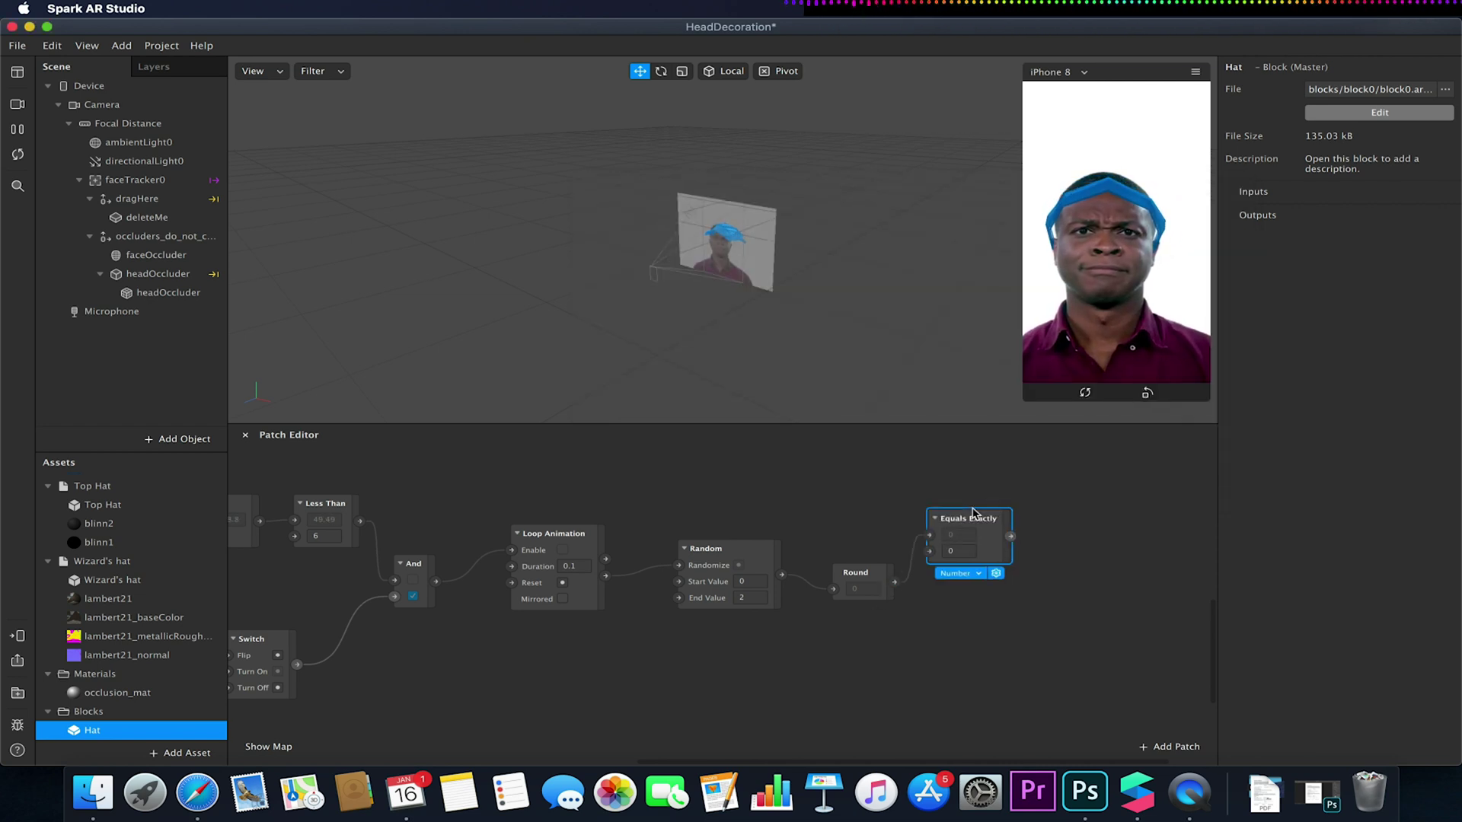
- Duplicate Equals Exactly twice, stacking the copies, and set their compare values to 1 and 2
{"action": "key", "text": "super+d"}
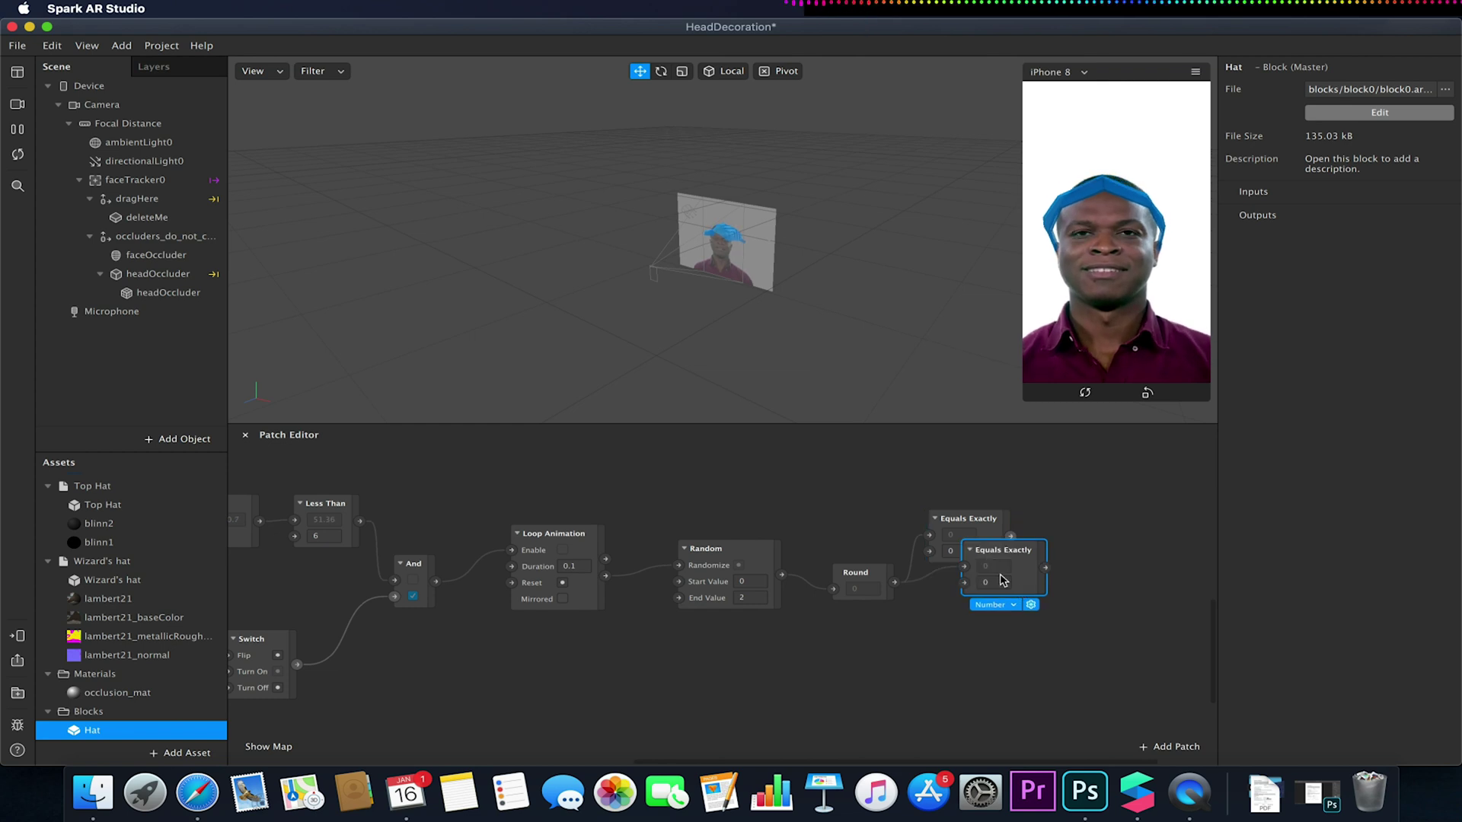
{"action": "left_click_drag", "start_coordinate": [990, 561], "coordinate": [963, 586]}
{"action": "left_click", "coordinate": [956, 610]}
{"action": "type", "text": "1"}
{"action": "left_click", "coordinate": [961, 582]}
{"action": "key", "text": "super+d"}
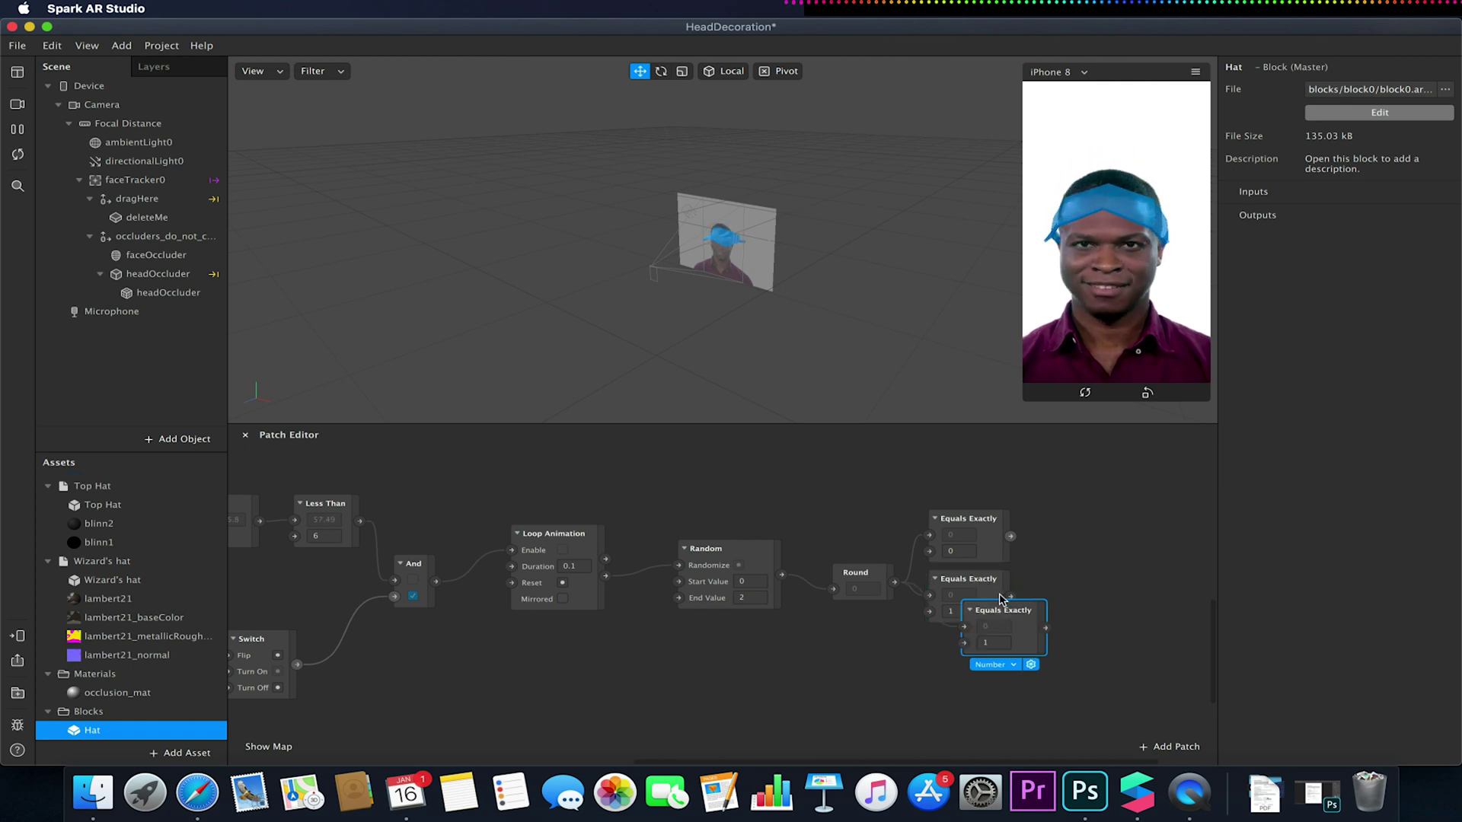
{"action": "left_click_drag", "start_coordinate": [985, 583], "coordinate": [973, 648]}
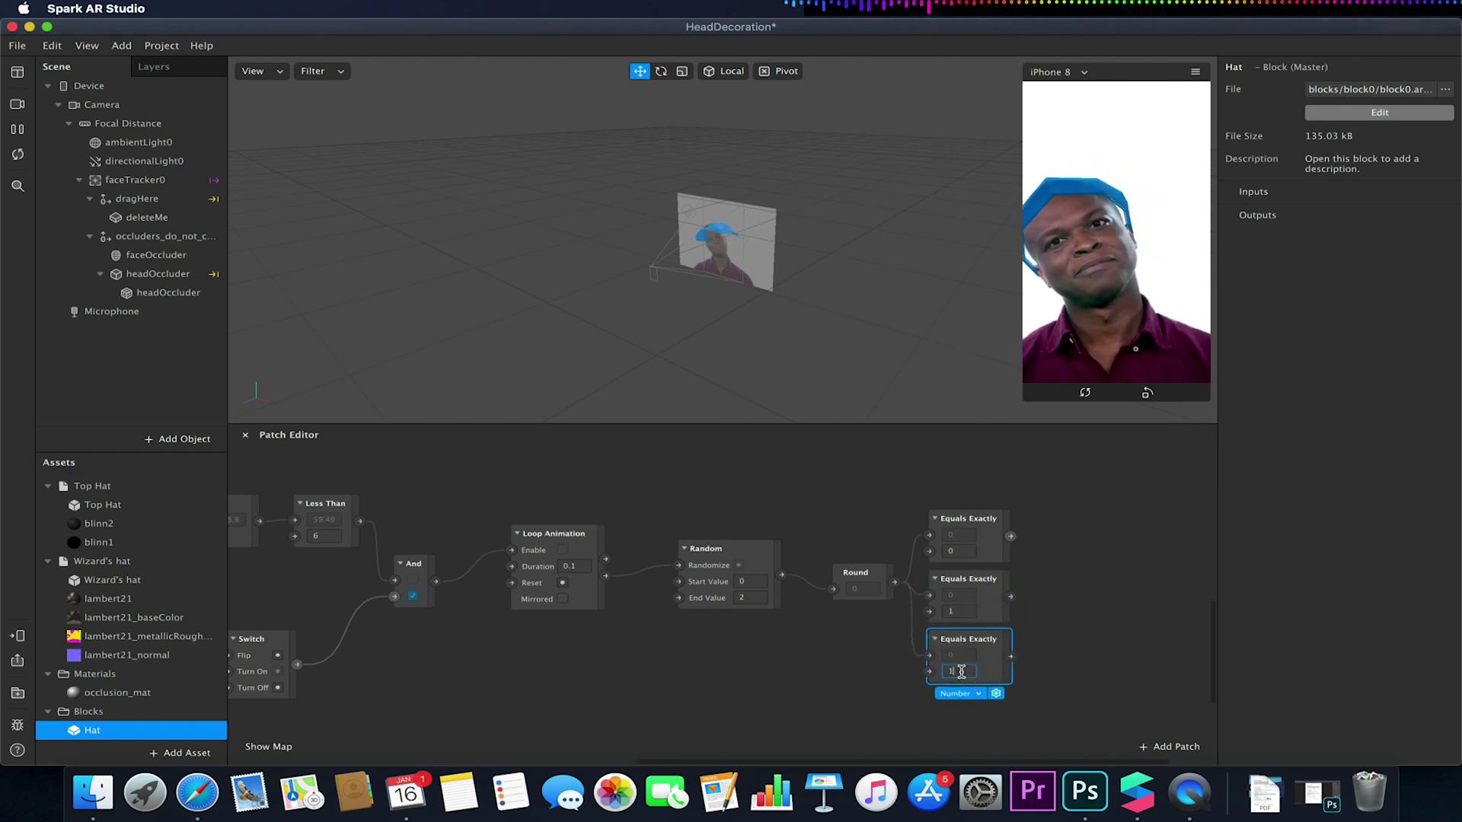
{"action": "left_click", "coordinate": [953, 672]}
{"action": "type", "text": "2"}
{"action": "key", "text": "Return"}
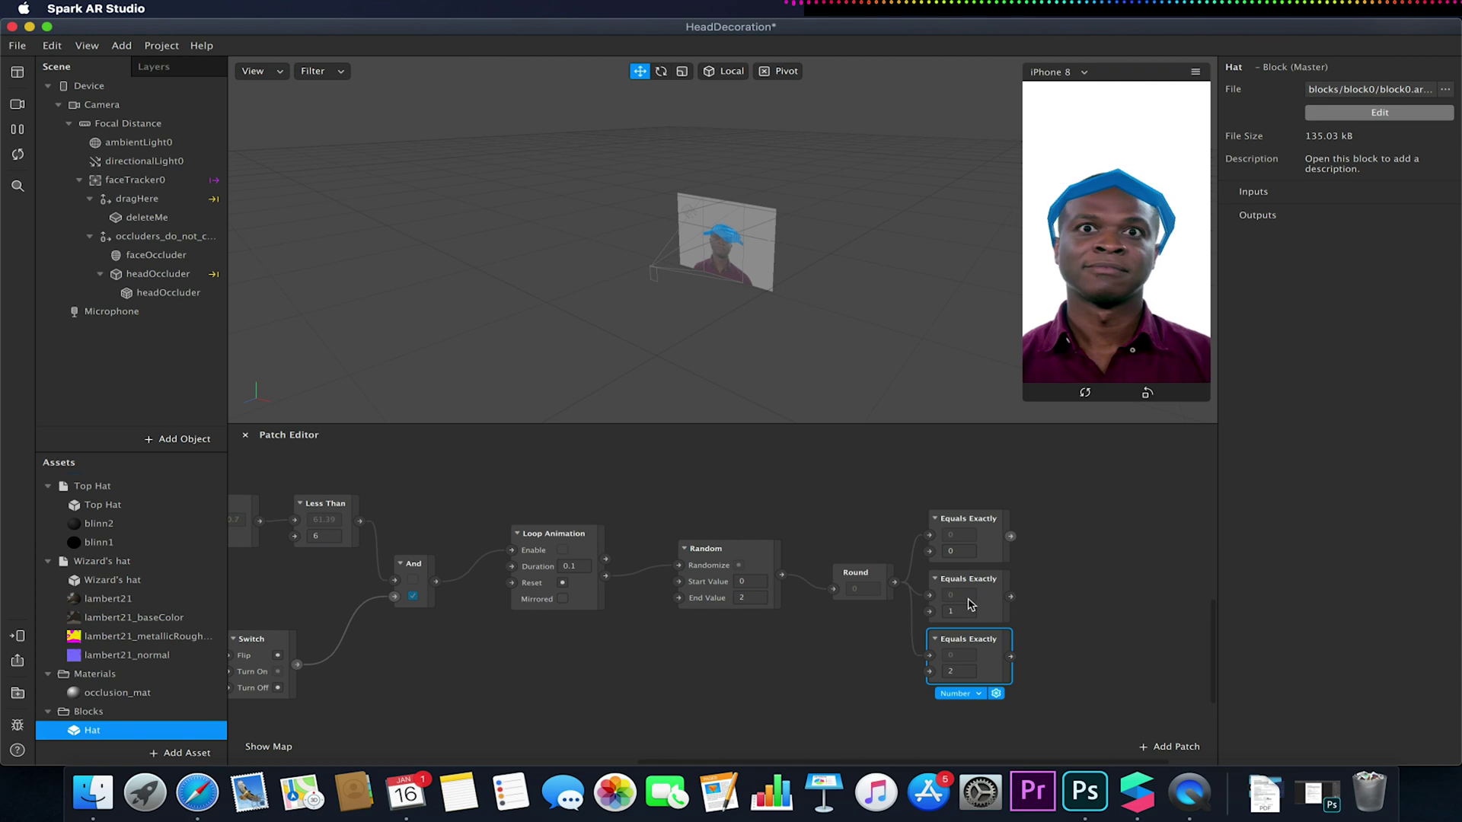
- Drag the Police Hat asset into the scene under dragHere
{"action": "left_click", "coordinate": [105, 485]}
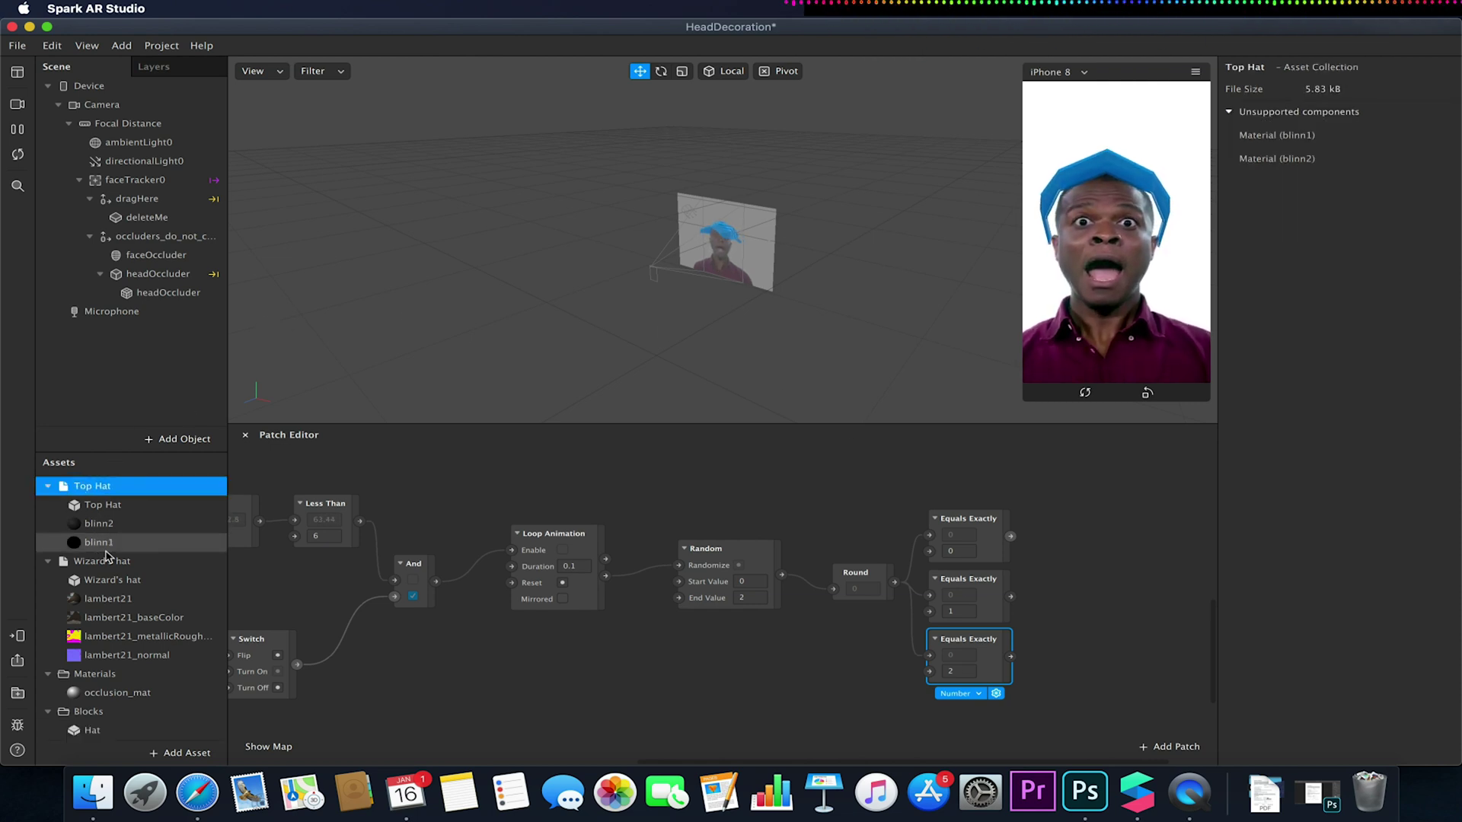
{"action": "left_click", "coordinate": [47, 561]}
{"action": "scroll", "coordinate": [55, 510], "scroll_direction": "up", "scroll_amount": 5}
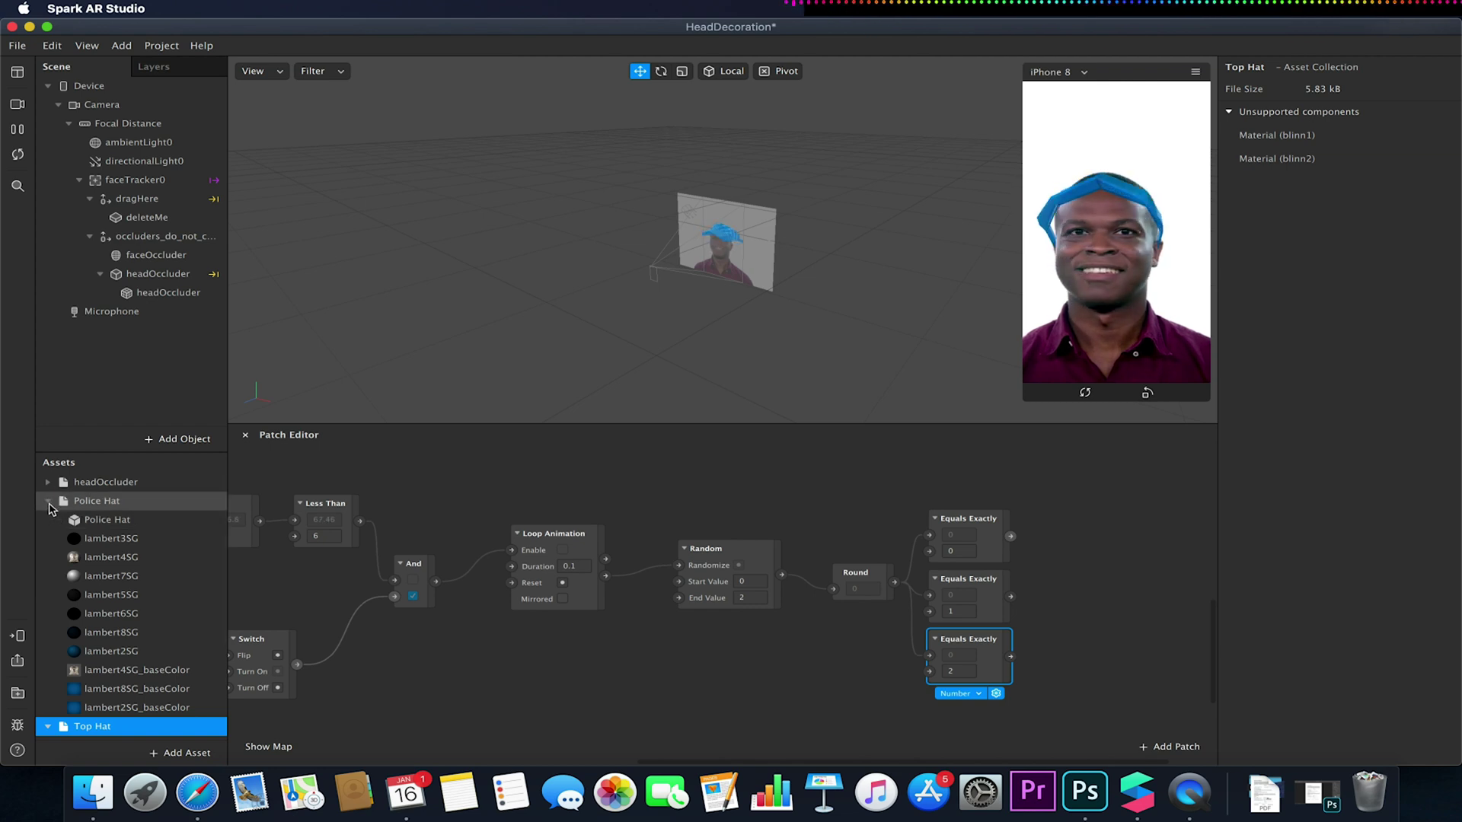
{"action": "left_click", "coordinate": [50, 501]}
{"action": "left_click_drag", "start_coordinate": [93, 508], "coordinate": [147, 204]}
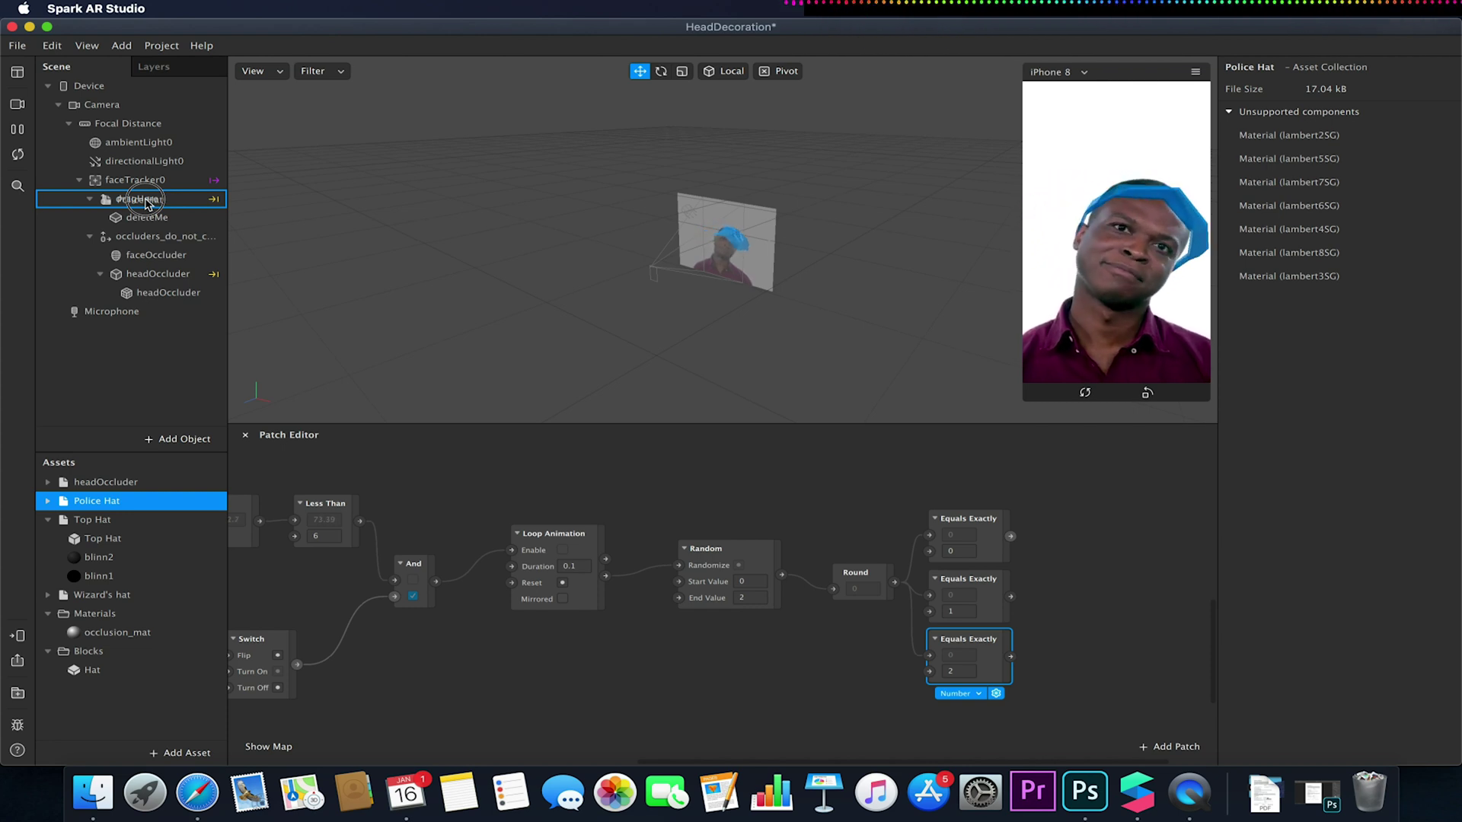
{"action": "left_click_drag", "start_coordinate": [146, 204], "coordinate": [147, 204]}
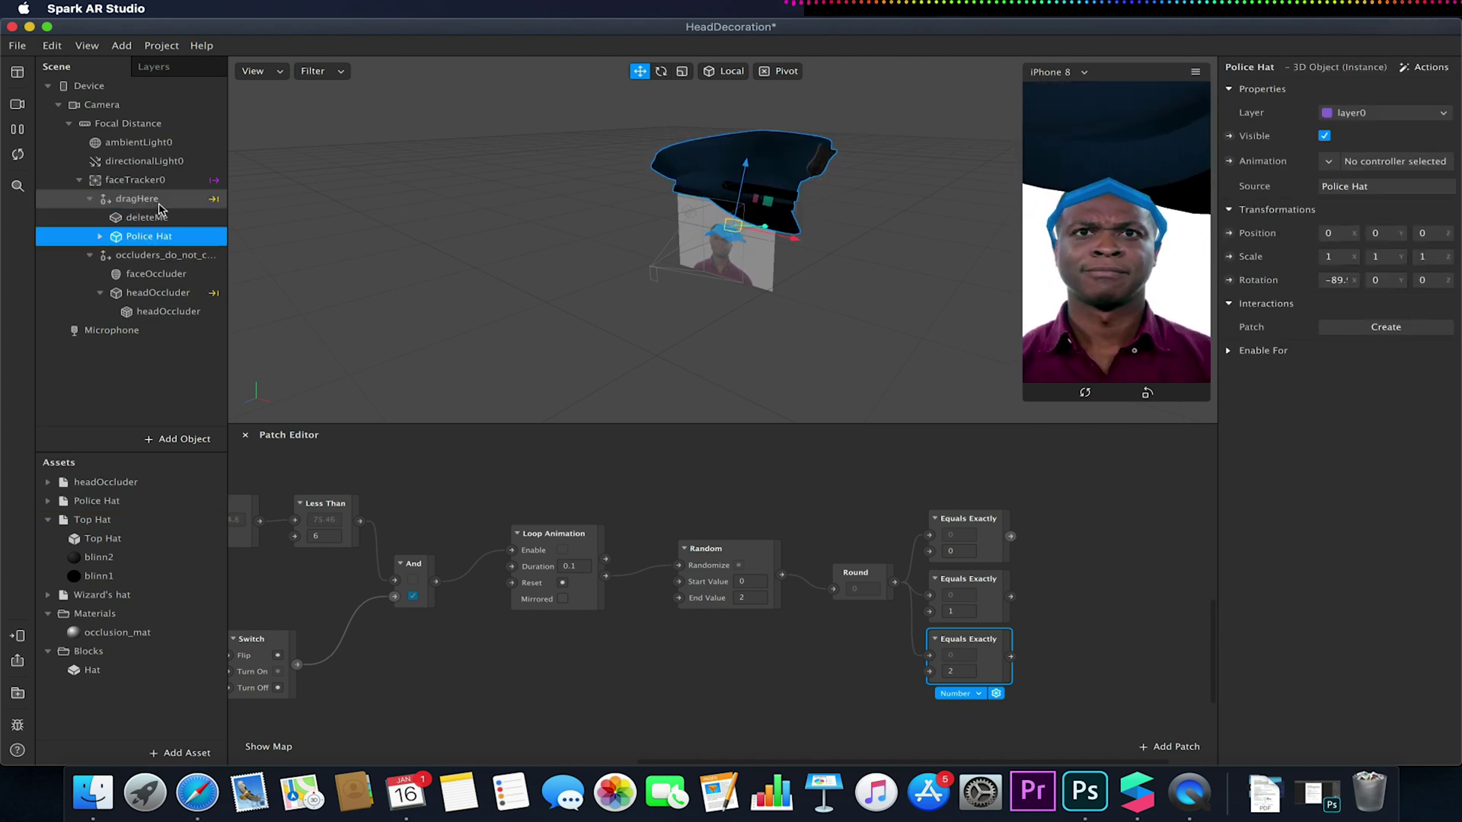
- Set the Police Hat's Y rotation to -90
{"action": "left_click", "coordinate": [1382, 280]}
{"action": "type", "text": "90"}
{"action": "key", "text": "Return"}
{"action": "left_click", "coordinate": [1397, 279]}
{"action": "type", "text": "-90"}
{"action": "key", "text": "Return"}
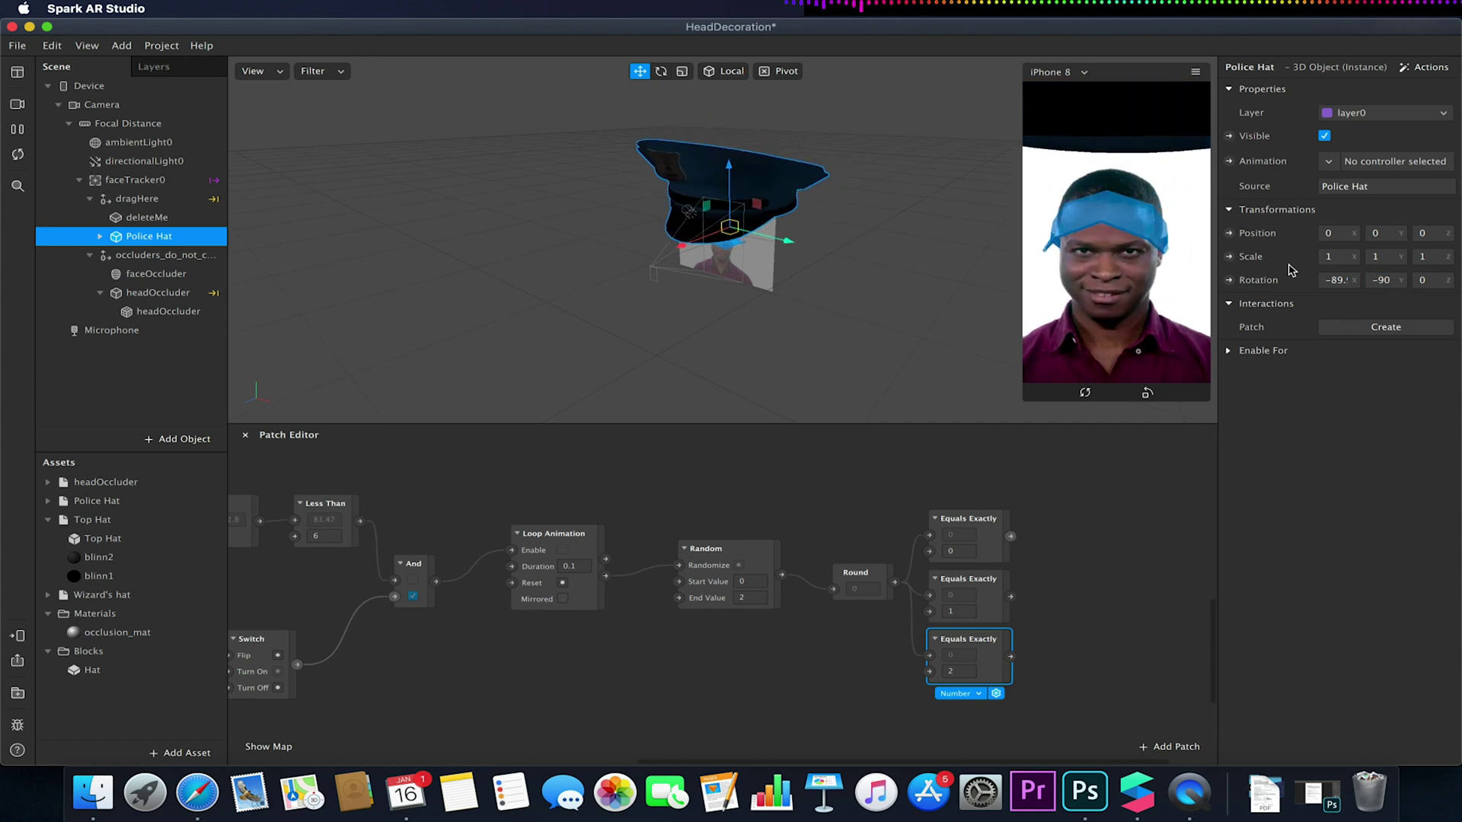
- Try scaling the Police Hat to 0.2, then 0.4 on all three axes
{"action": "left_click", "coordinate": [1340, 256]}
{"action": "type", "text": "0.2"}
{"action": "key", "text": "Tab"}
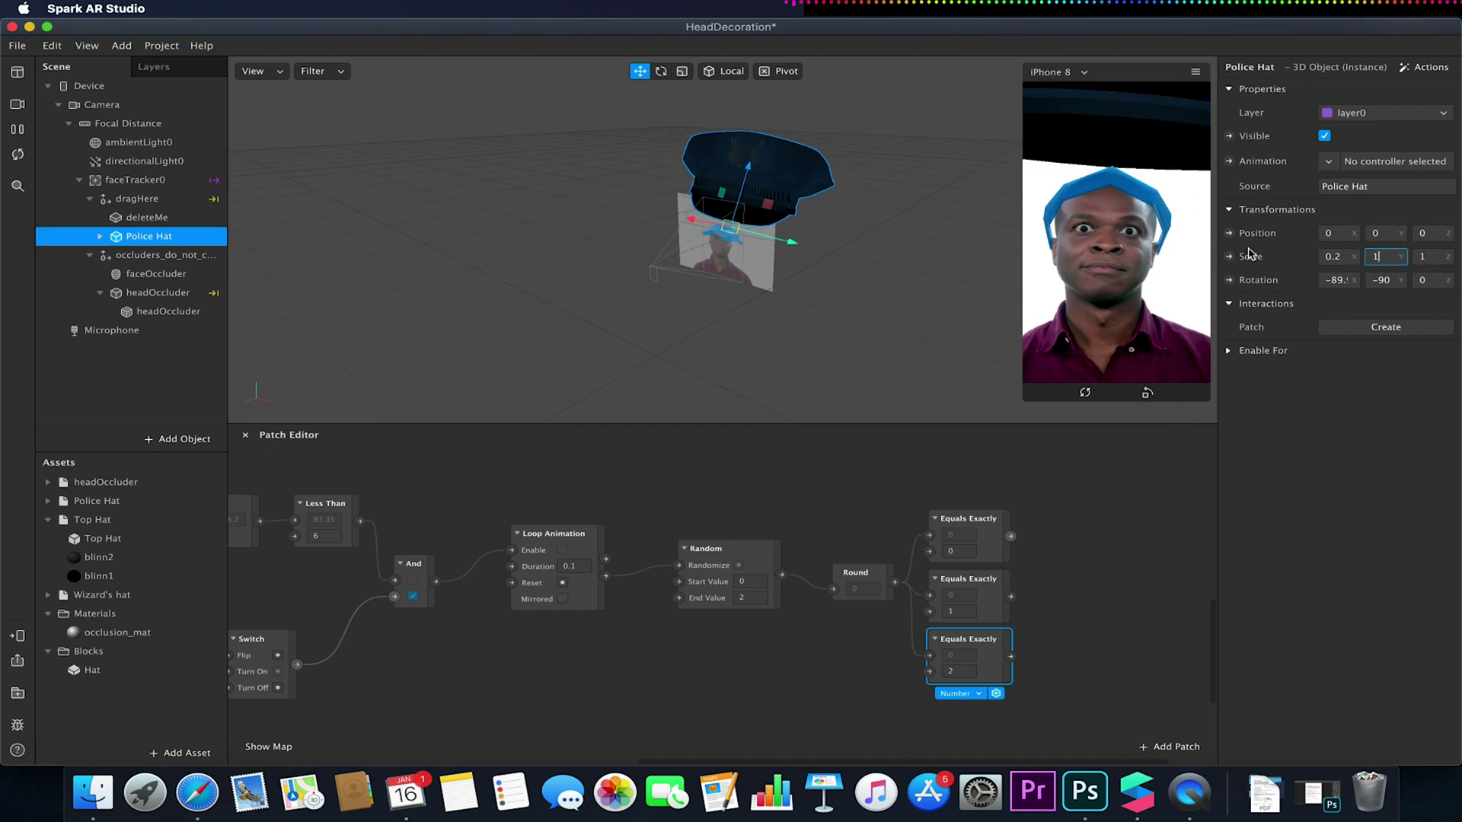
{"action": "type", "text": "0.2"}
{"action": "key", "text": "Tab"}
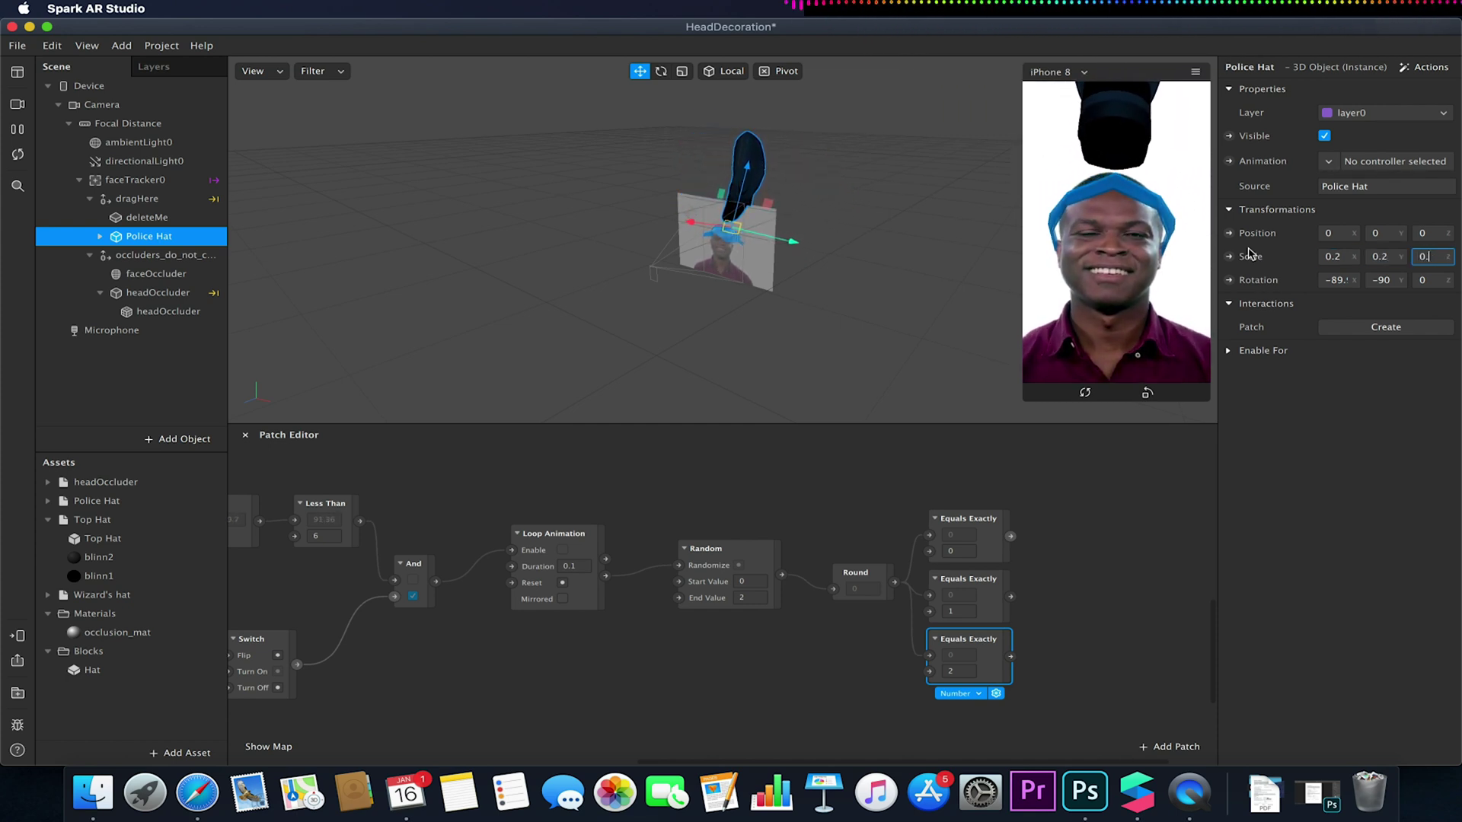
{"action": "type", "text": "0.2"}
{"action": "key", "text": "Return"}
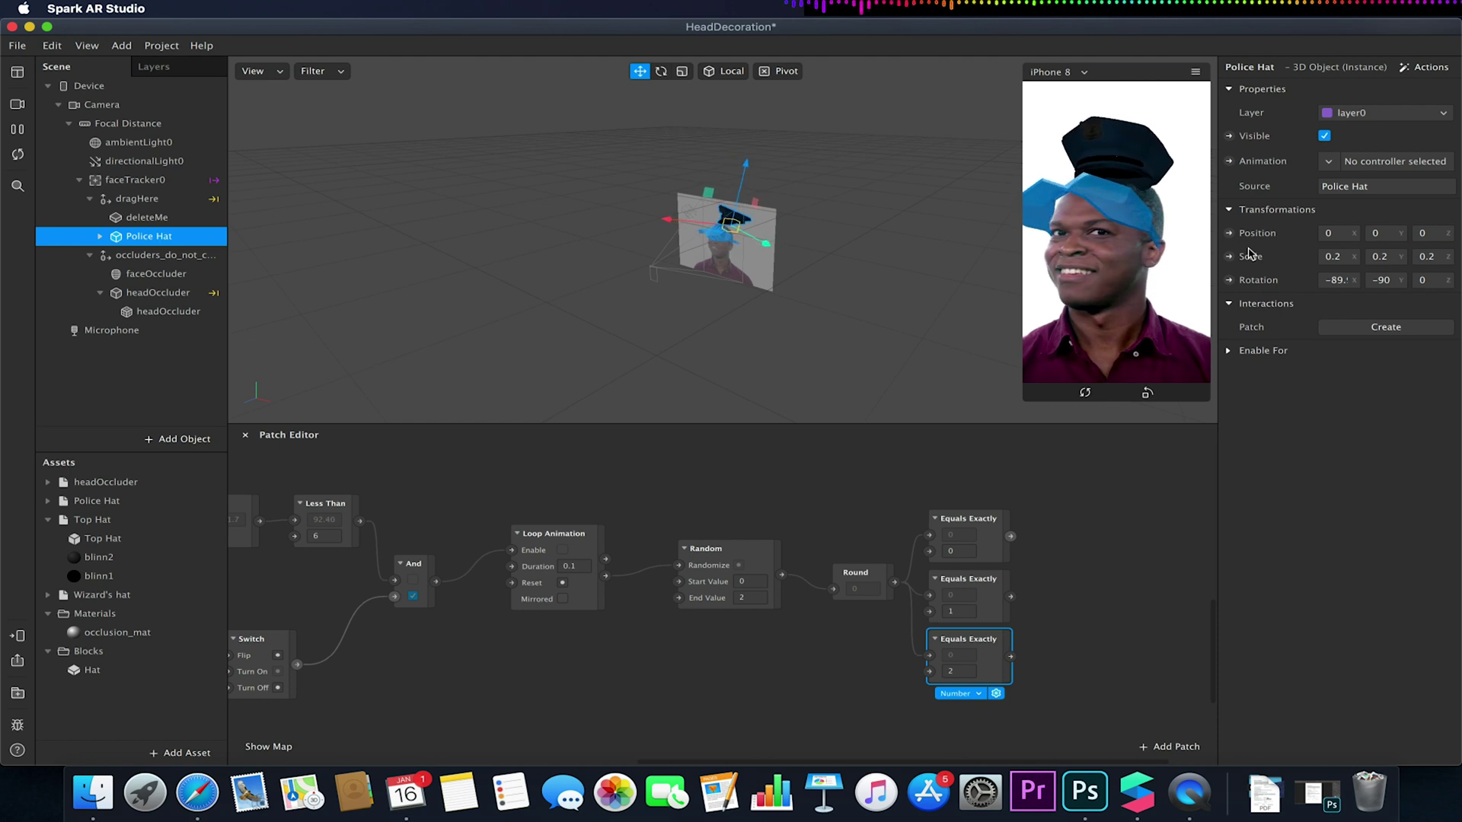
{"action": "left_click", "coordinate": [1340, 257]}
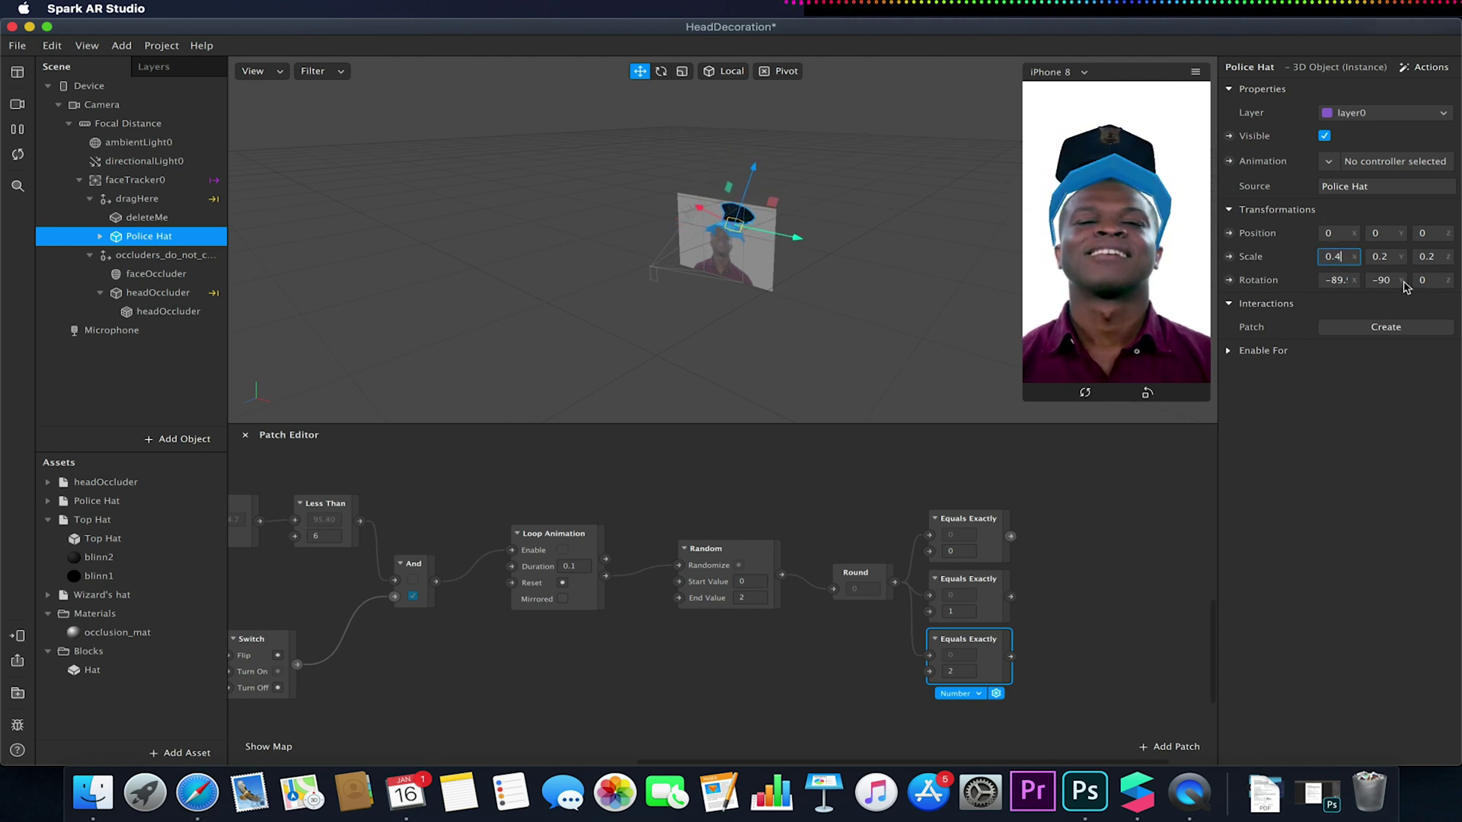
{"action": "type", "text": "0.4"}
{"action": "left_click", "coordinate": [1390, 256]}
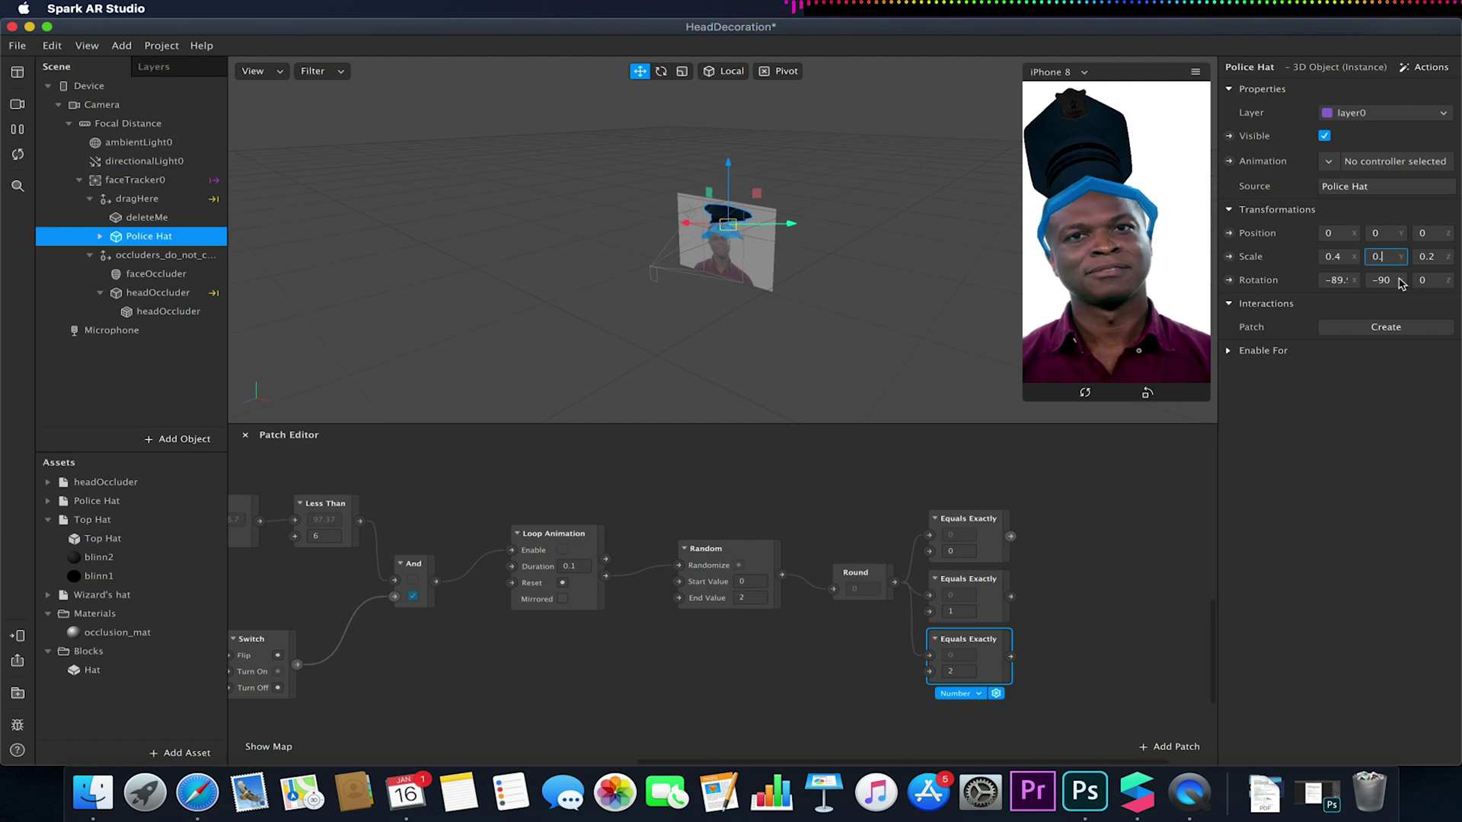
{"action": "type", "text": "0.4"}
{"action": "left_click", "coordinate": [1431, 257]}
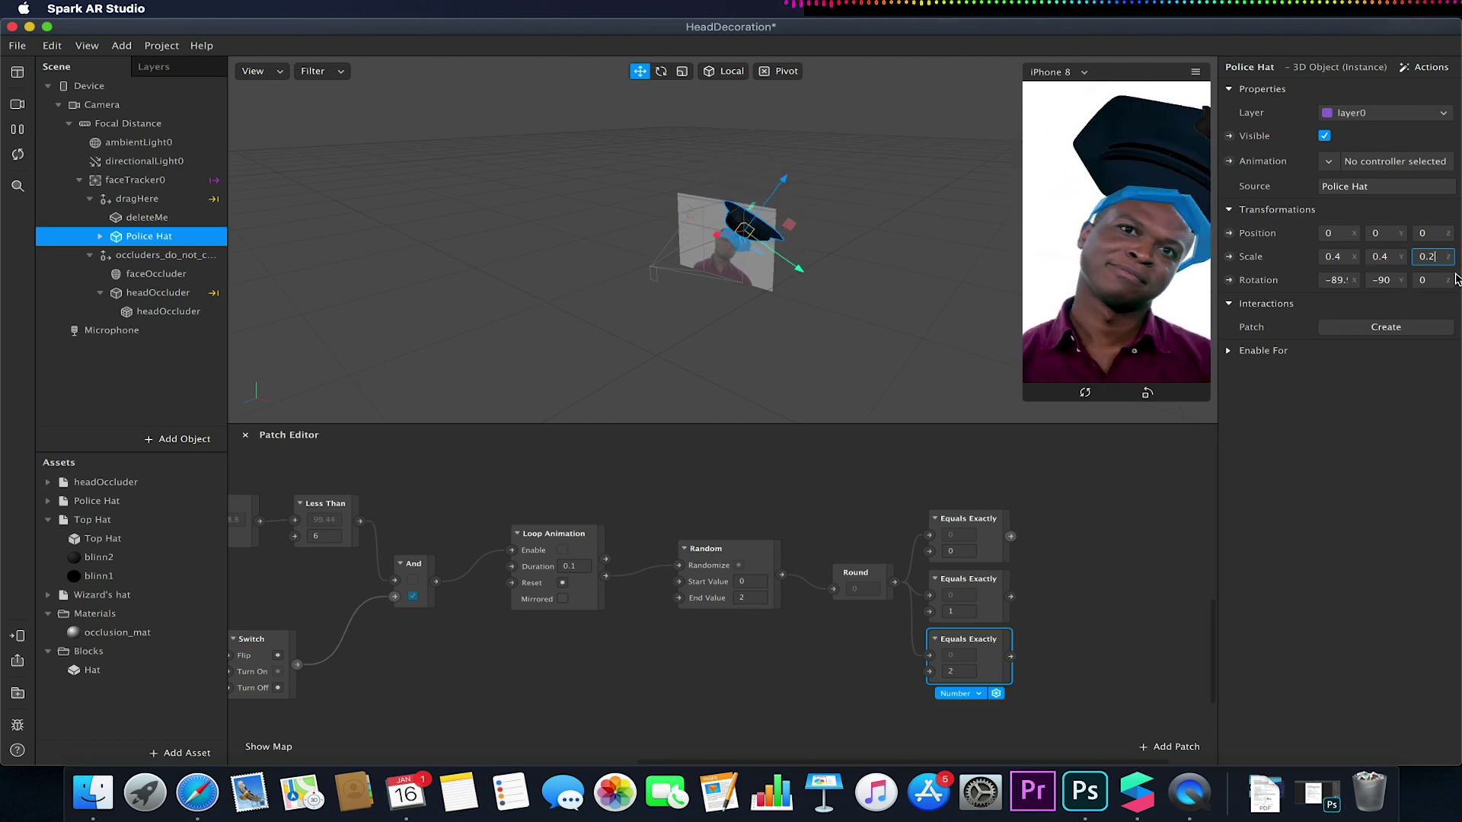
{"action": "type", "text": "0.4"}
{"action": "key", "text": "Return"}
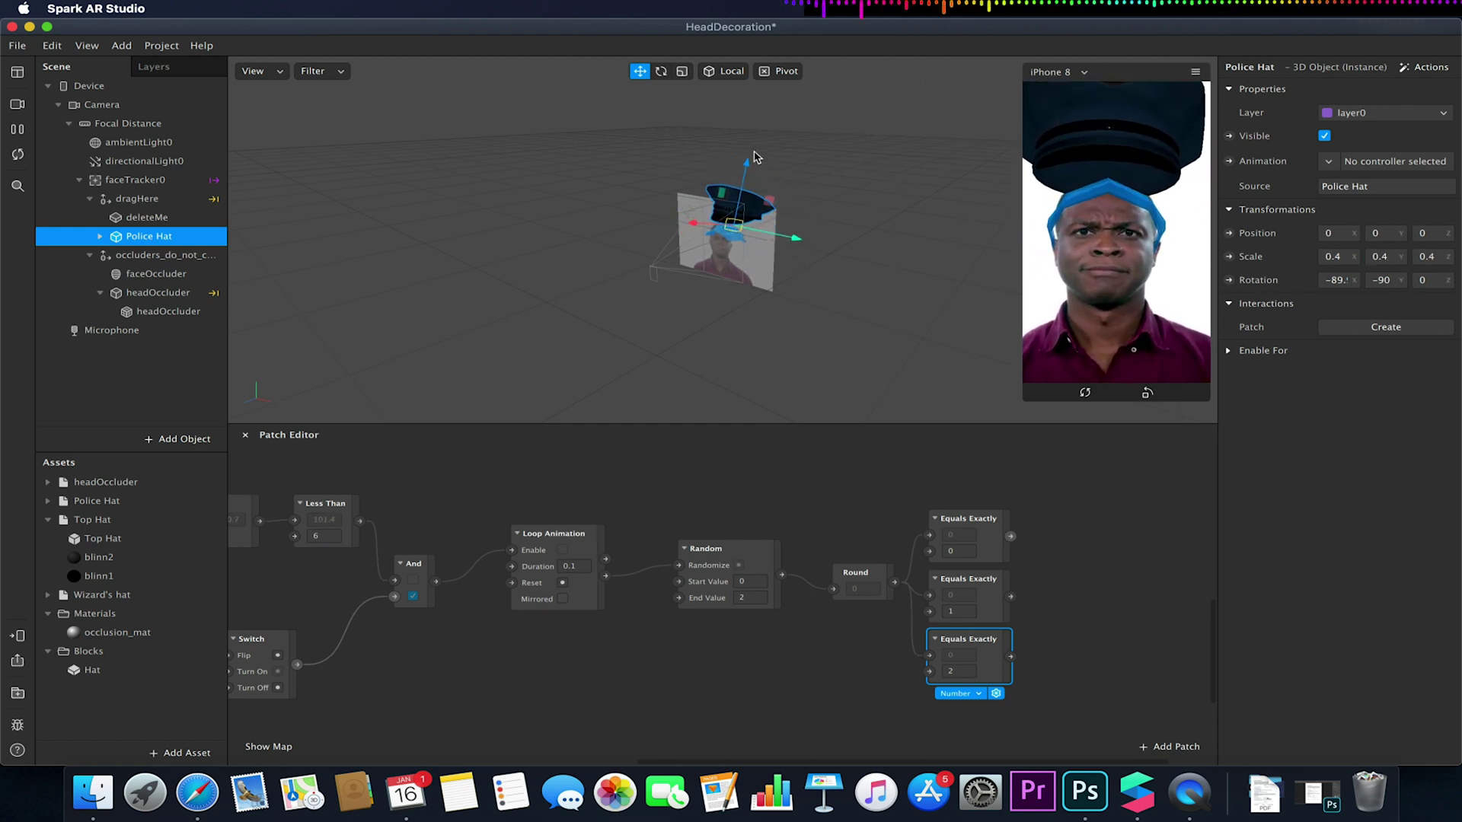
- Pause the preview, lower the hat onto the head, set scale 0.3 and fine-tune its position
{"action": "left_click", "coordinate": [17, 129]}
{"action": "left_click_drag", "start_coordinate": [745, 169], "coordinate": [742, 186]}
{"action": "left_click", "coordinate": [1346, 256]}
{"action": "type", "text": "3"}
{"action": "key", "text": "Tab"}
{"action": "type", "text": "0.3"}
{"action": "key", "text": "Tab"}
{"action": "type", "text": "0.3"}
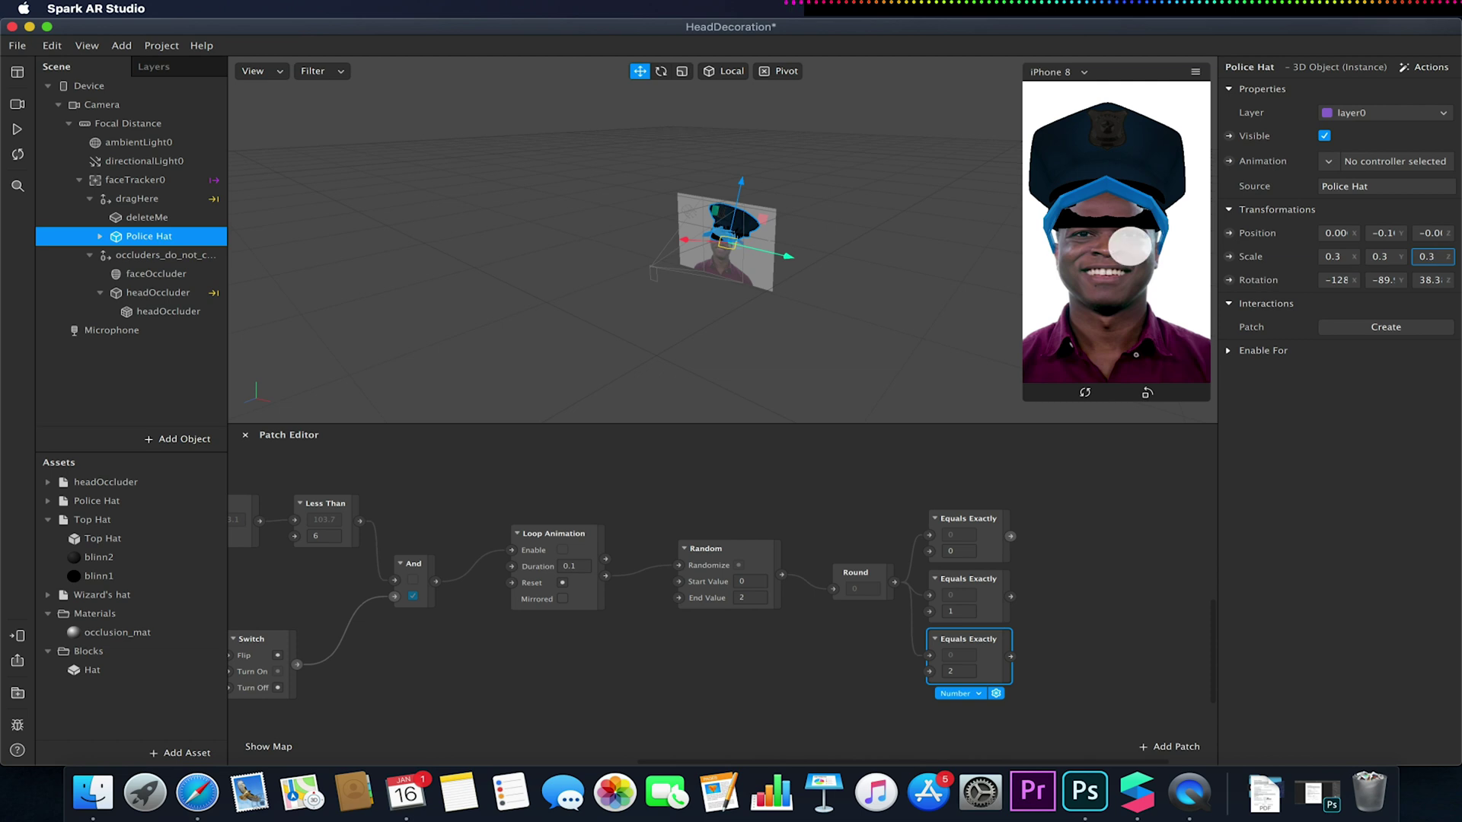
{"action": "key", "text": "Return"}
{"action": "left_click_drag", "start_coordinate": [714, 239], "coordinate": [685, 242]}
- Replace the deleteMe block with the Top Hat under dragHere, scaled to 0.2
{"action": "left_click", "coordinate": [159, 218]}
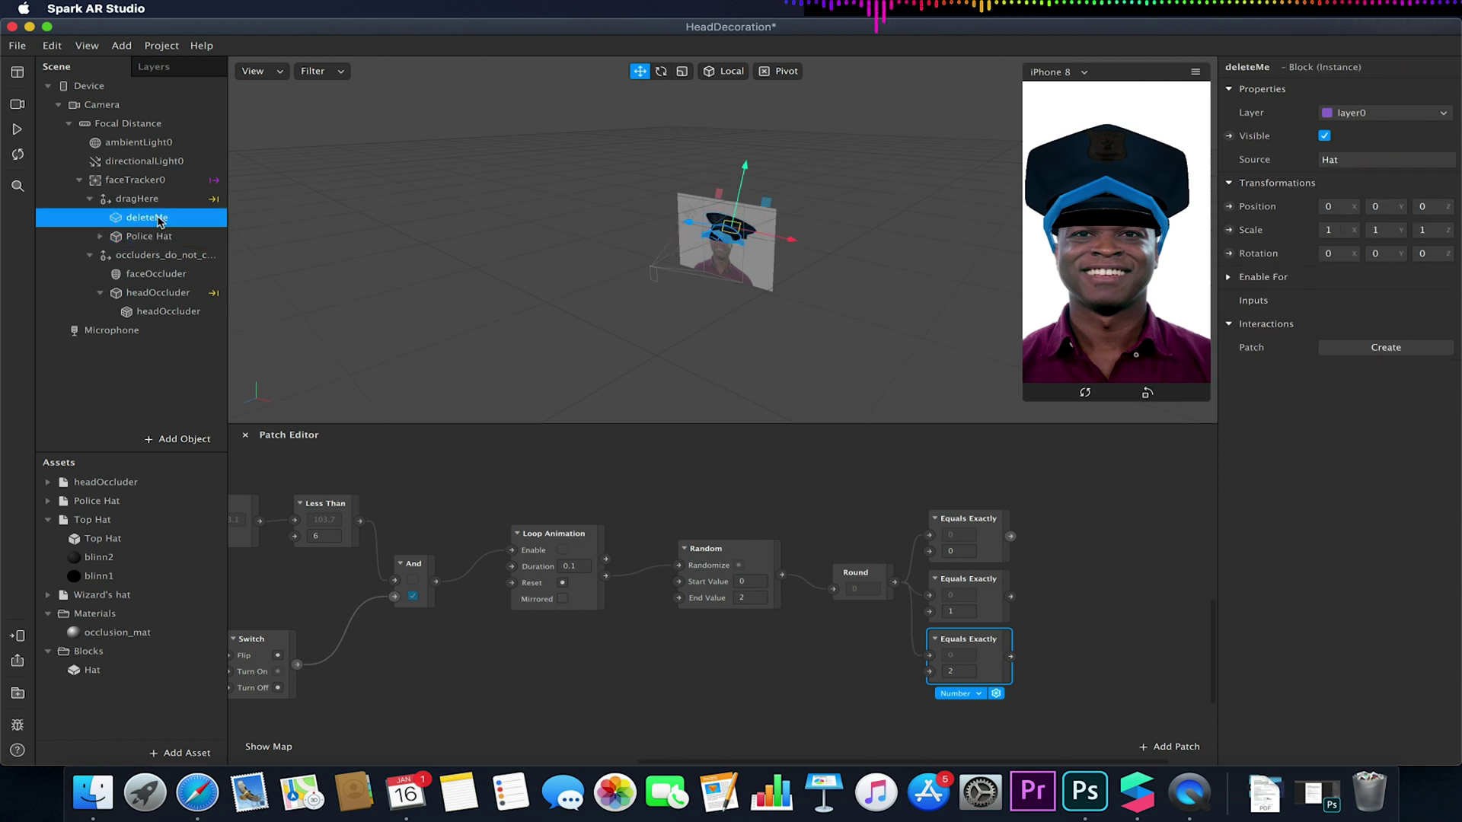
{"action": "key", "text": "Delete"}
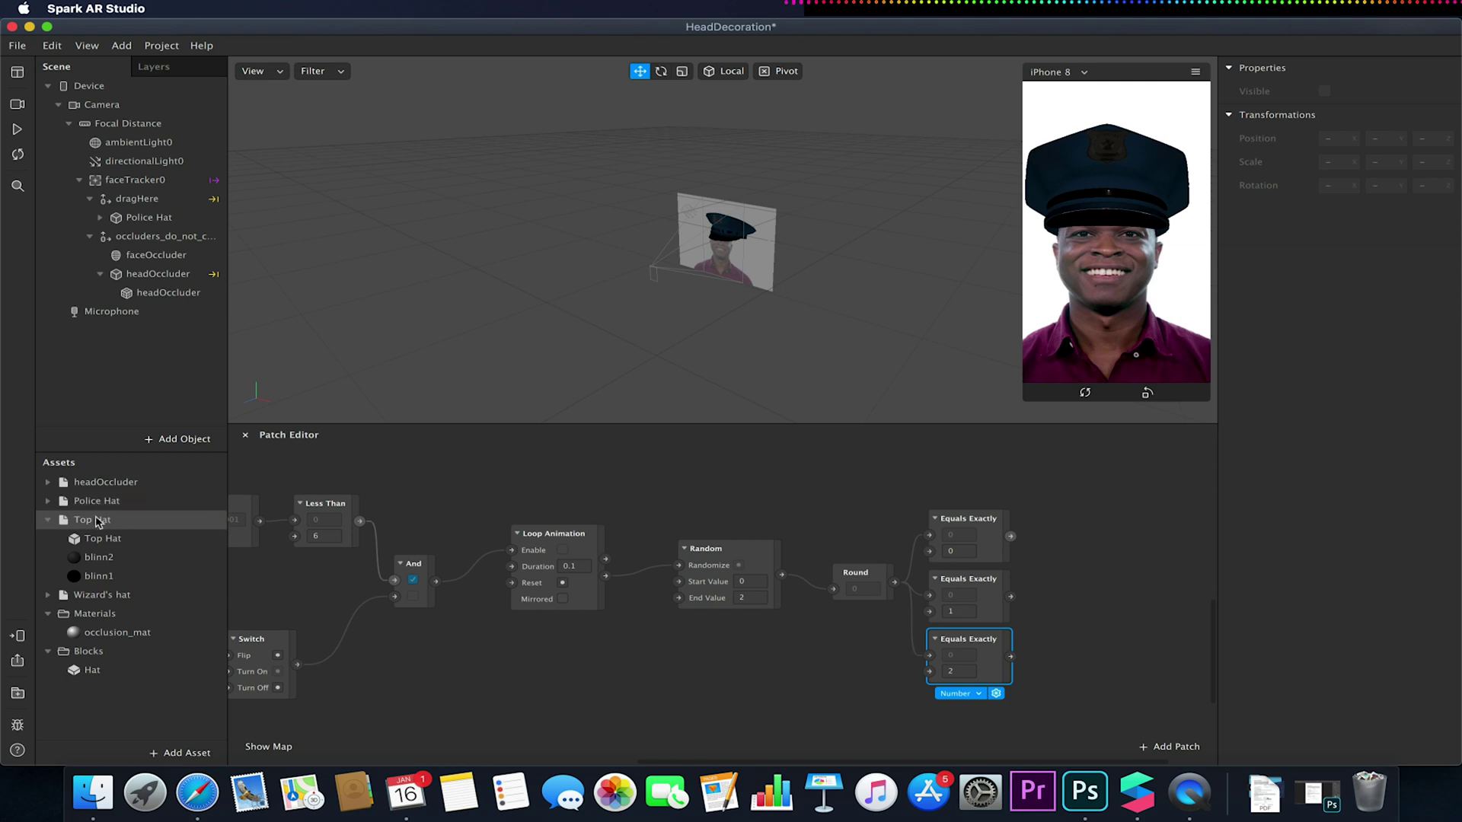
{"action": "left_click_drag", "start_coordinate": [96, 527], "coordinate": [141, 202]}
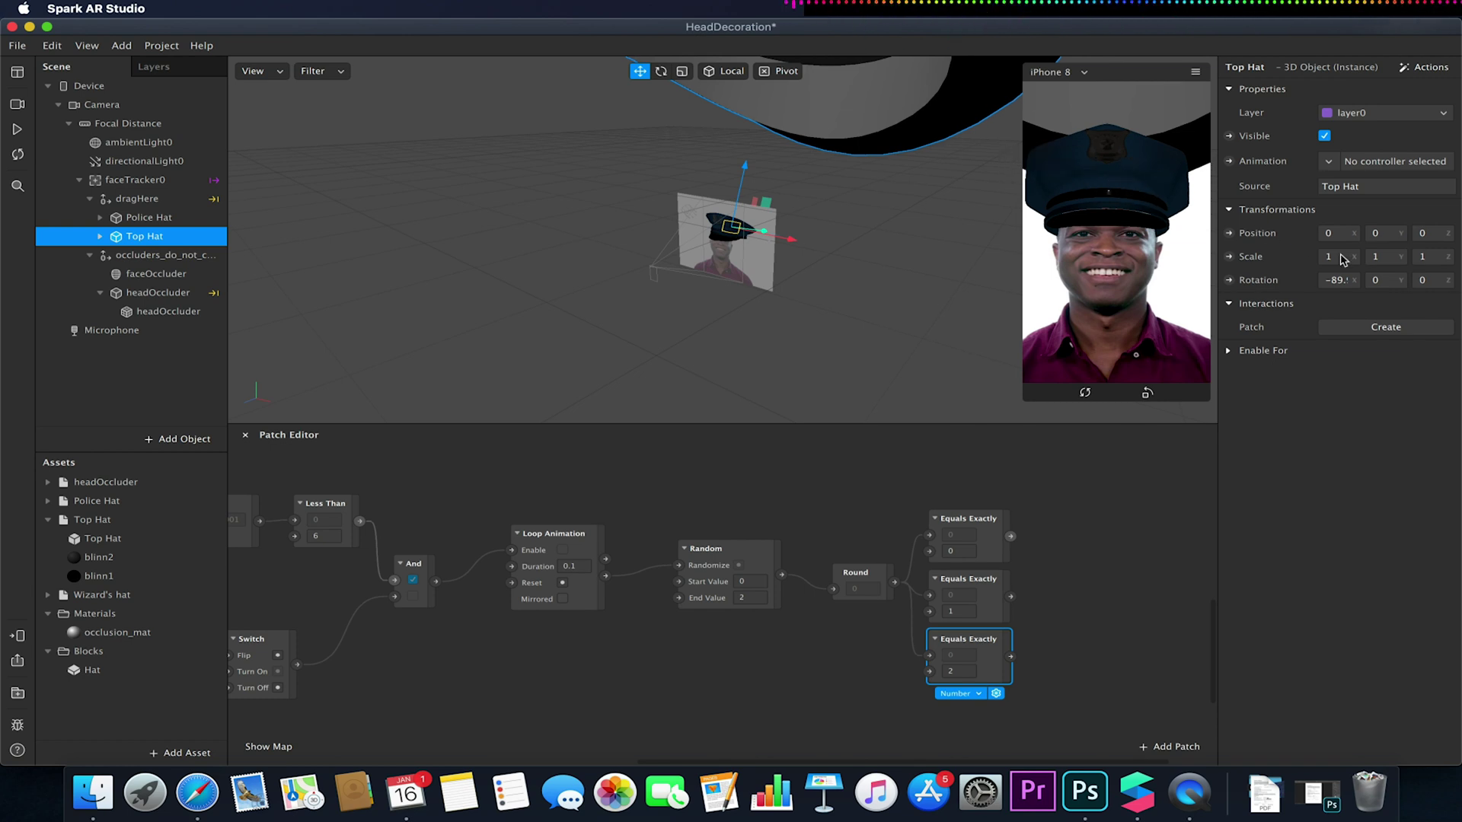
{"action": "left_click", "coordinate": [1340, 258]}
{"action": "key", "text": "Tab"}
{"action": "type", "text": "0.2"}
{"action": "key", "text": "Tab"}
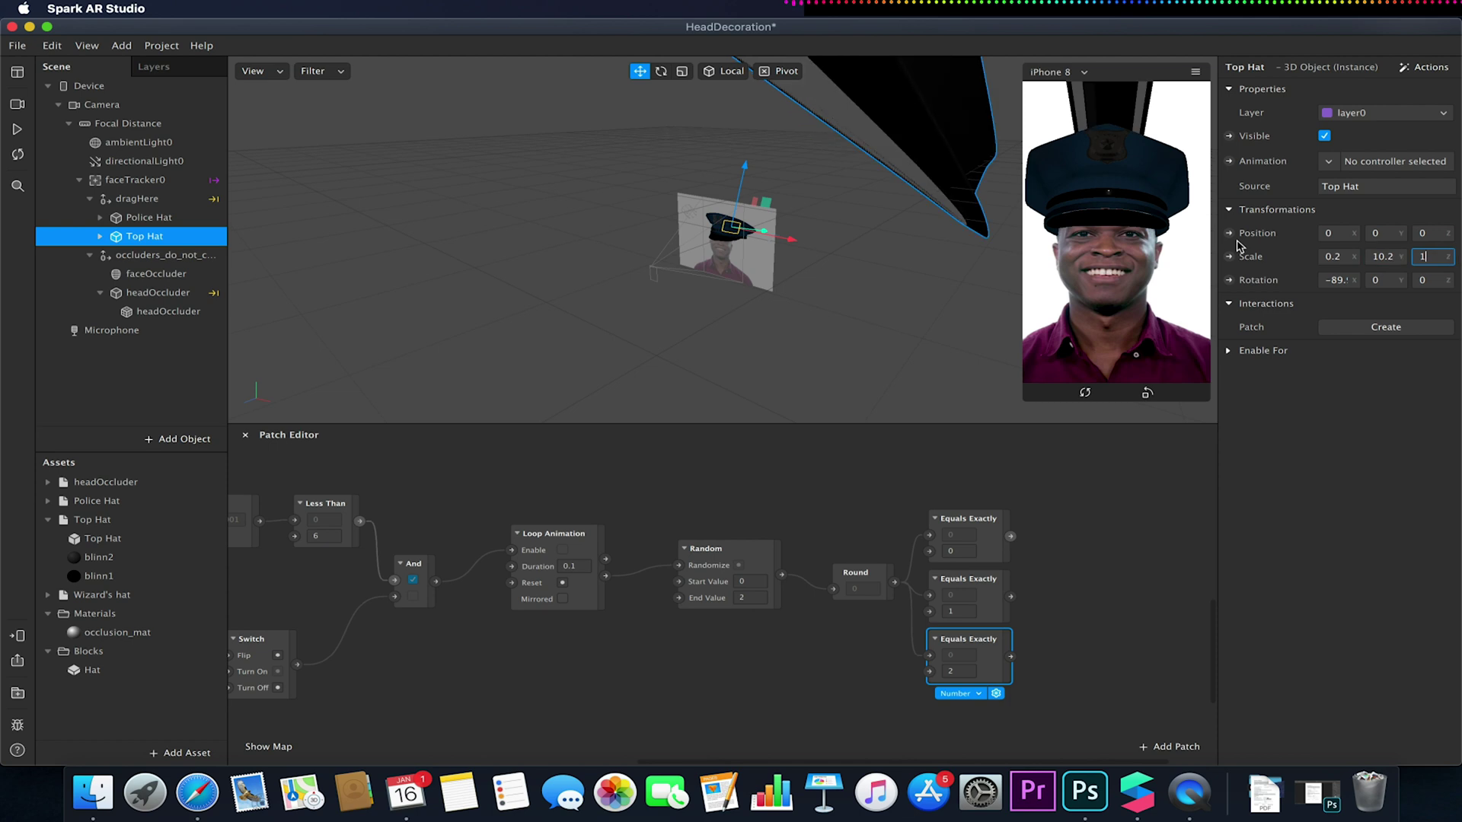
{"action": "left_click", "coordinate": [1380, 256]}
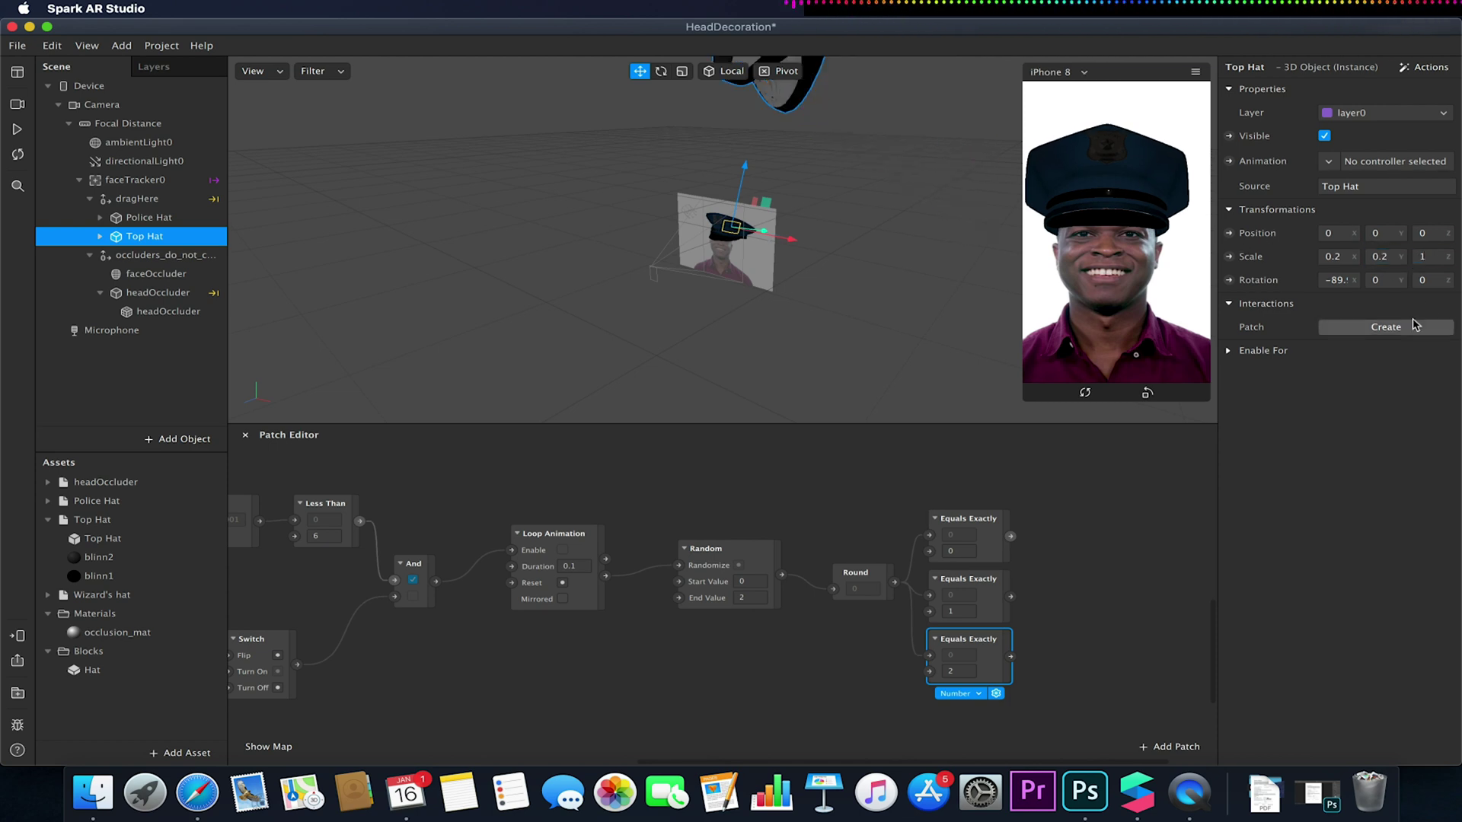
{"action": "key", "text": "Tab"}
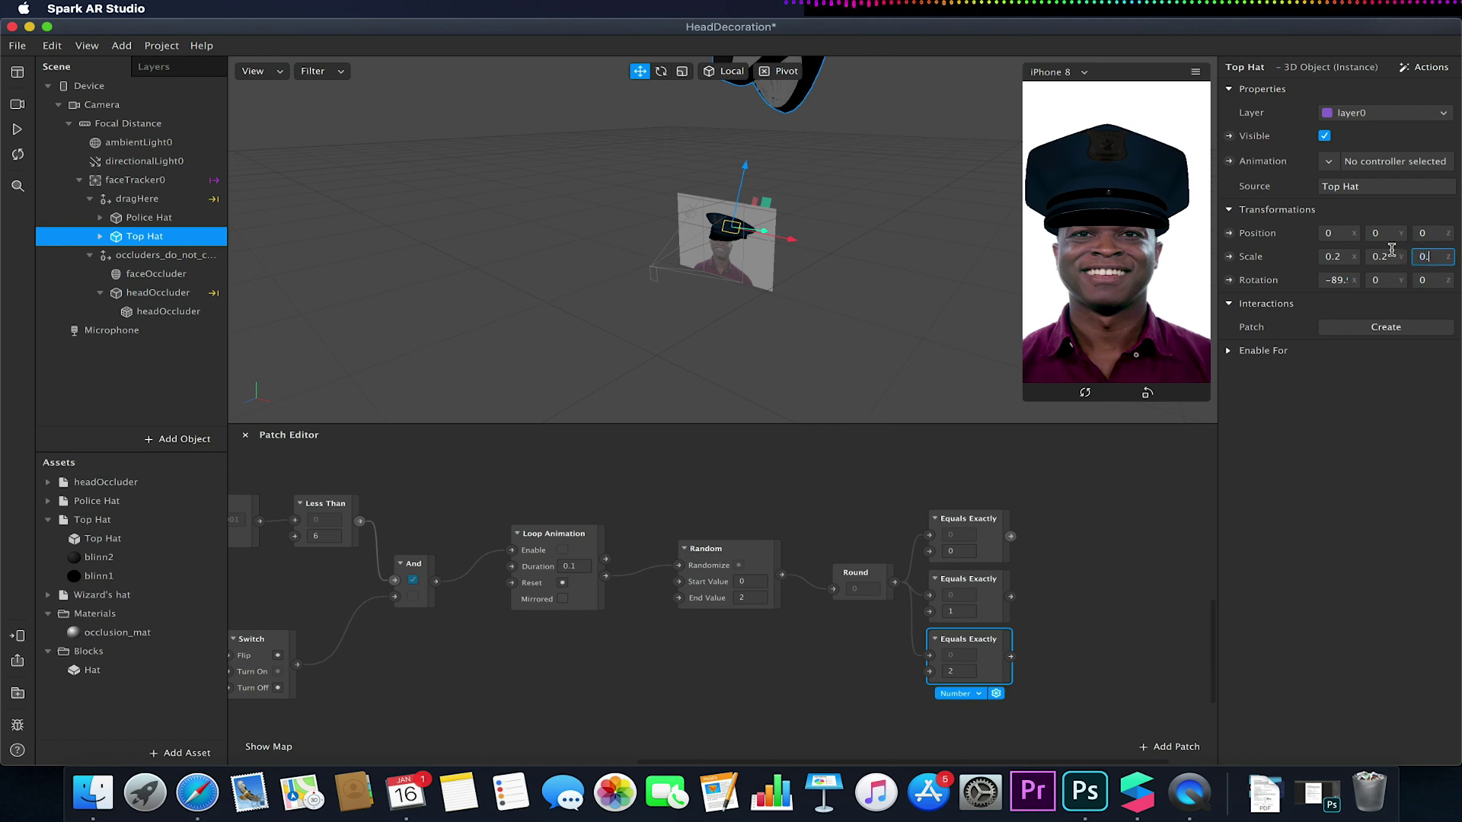
{"action": "key", "text": "Return"}
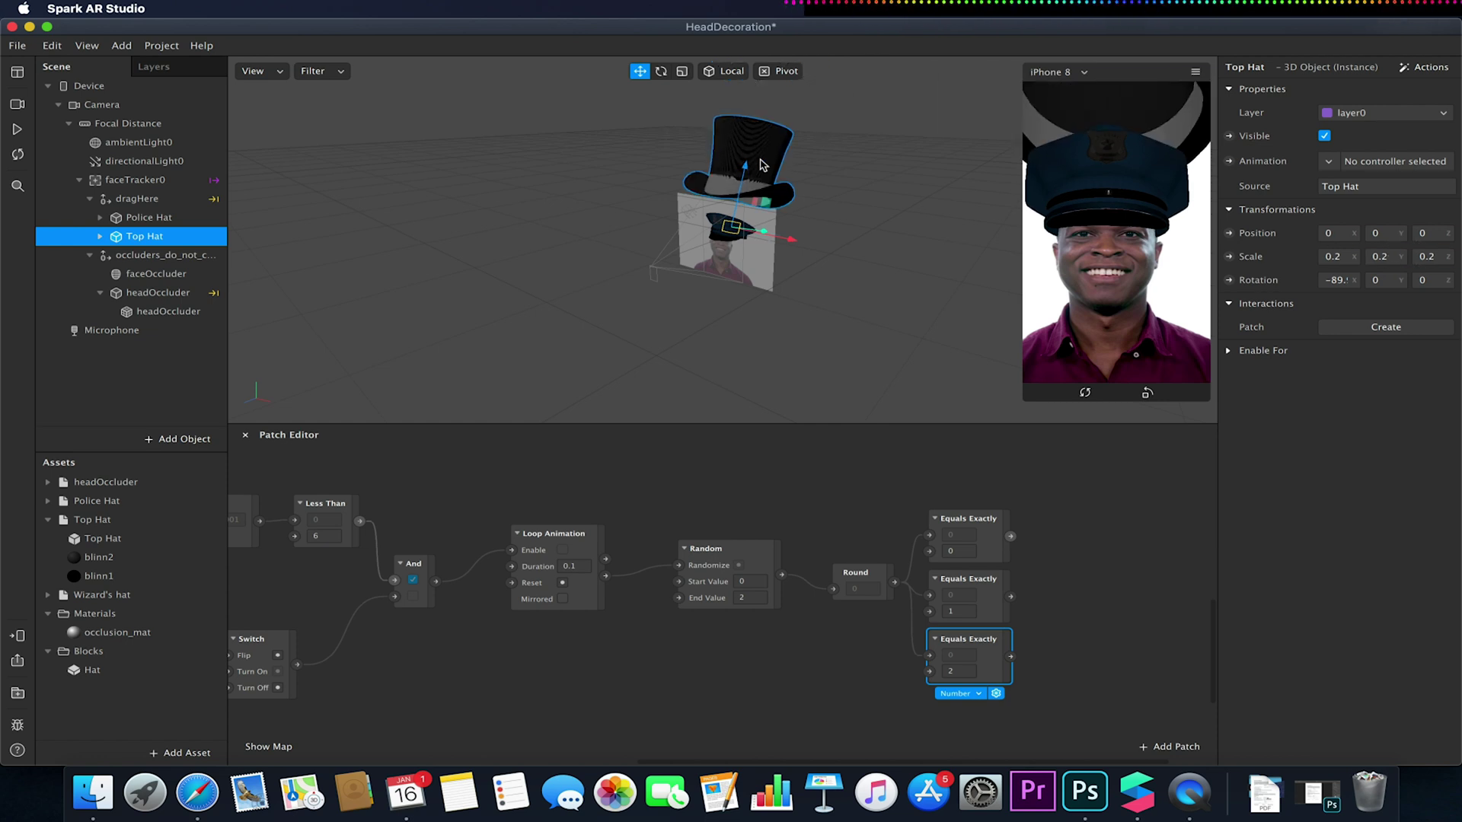
- Lower the Top Hat onto the head, rescale it to 0.1, and raise it slightly
{"action": "left_click_drag", "start_coordinate": [747, 169], "coordinate": [740, 203]}
{"action": "left_click", "coordinate": [1339, 256]}
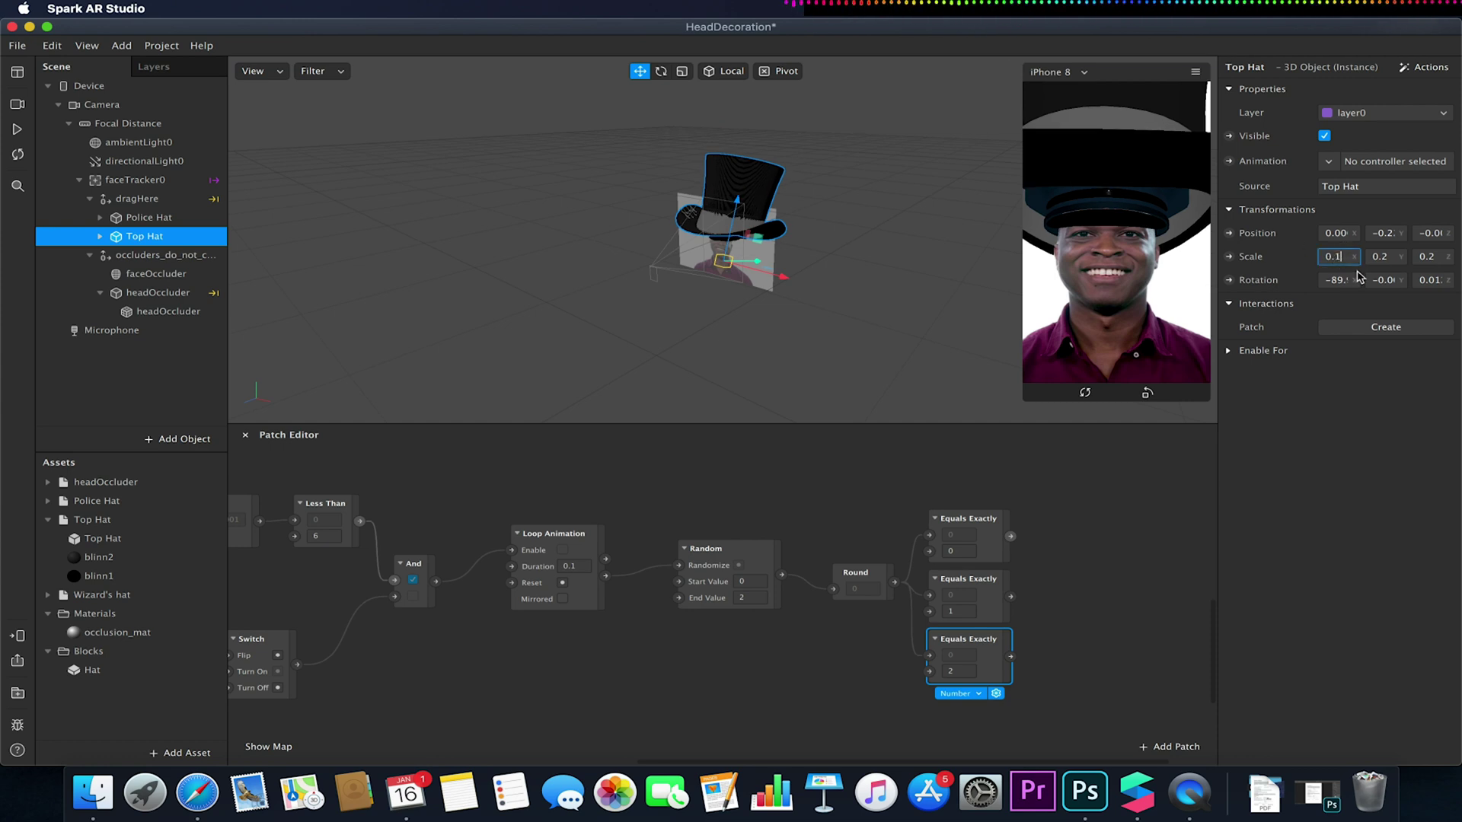
{"action": "key", "text": "Tab"}
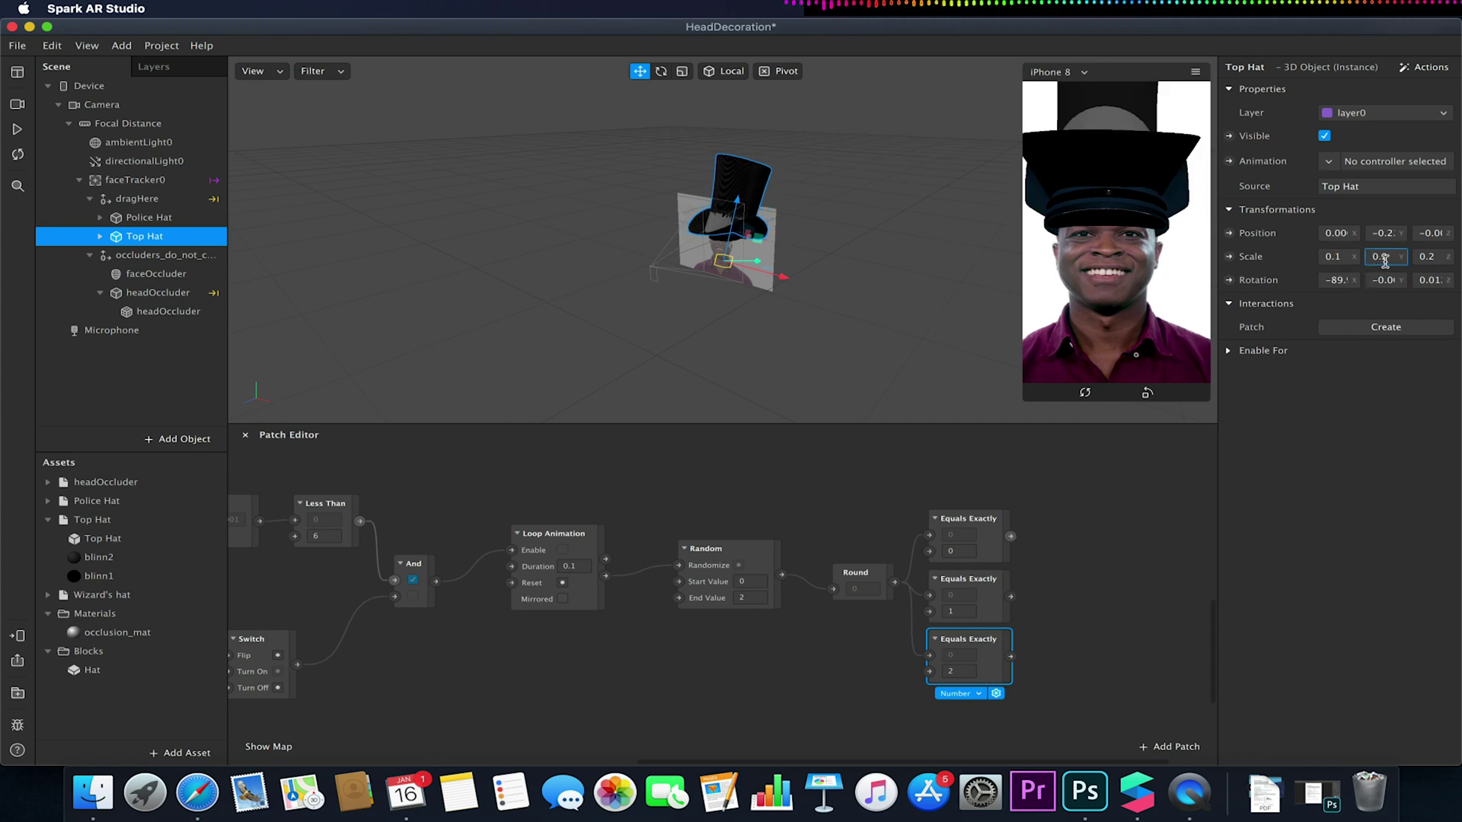
{"action": "type", "text": "0.1"}
{"action": "key", "text": "Tab"}
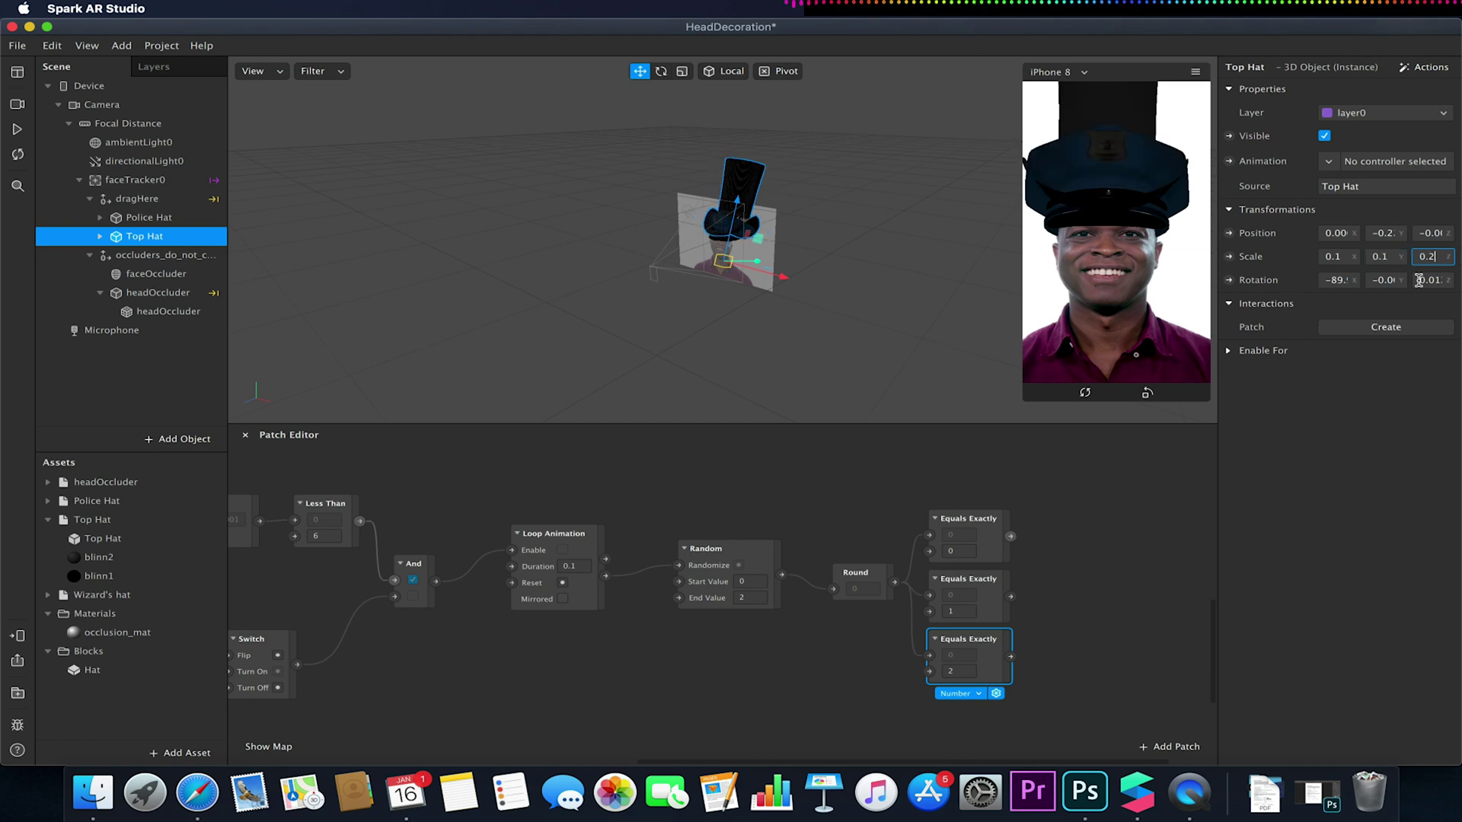
{"action": "key", "text": "Return"}
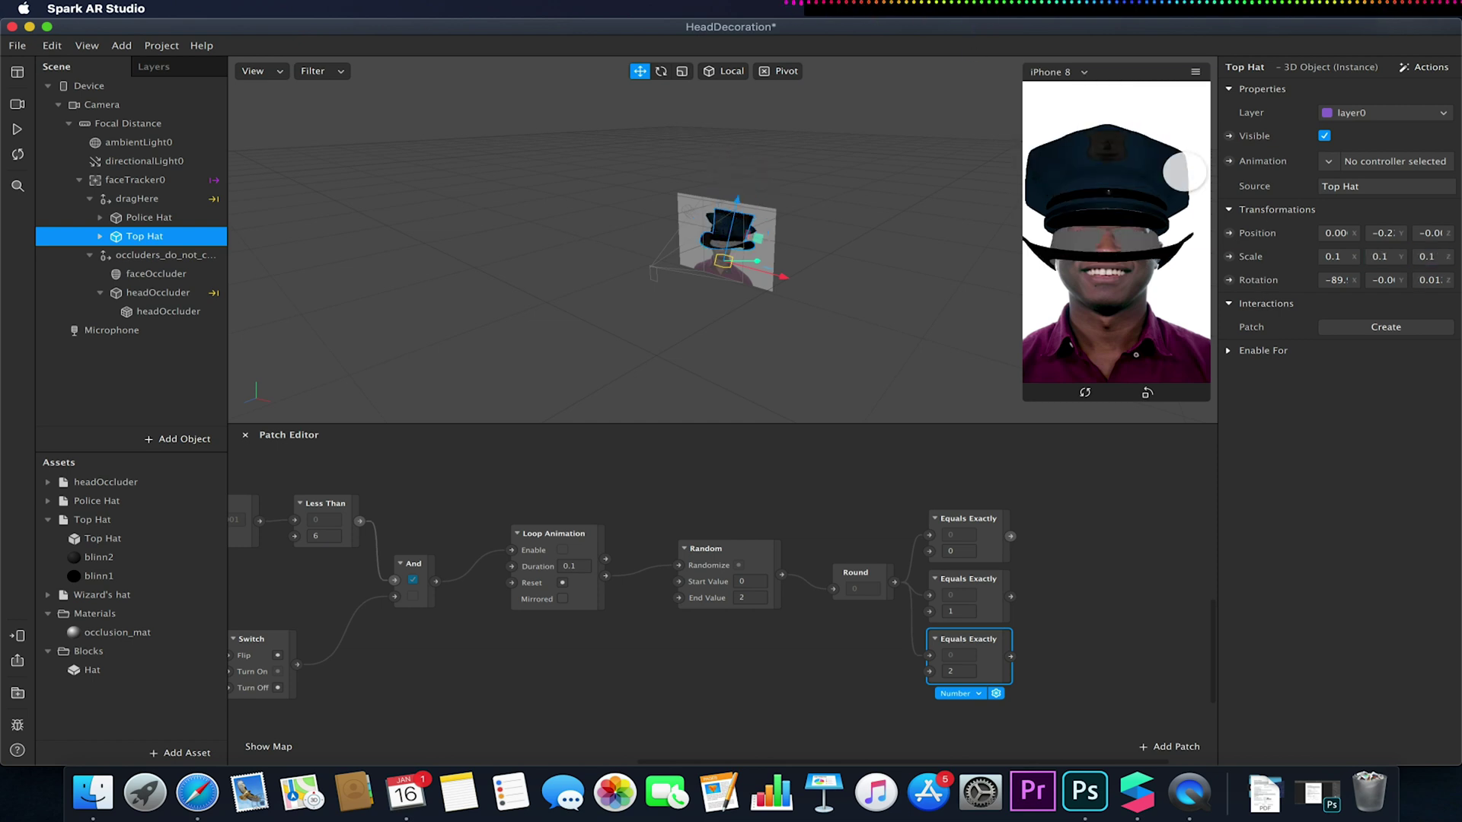
{"action": "left_click_drag", "start_coordinate": [738, 202], "coordinate": [742, 192]}
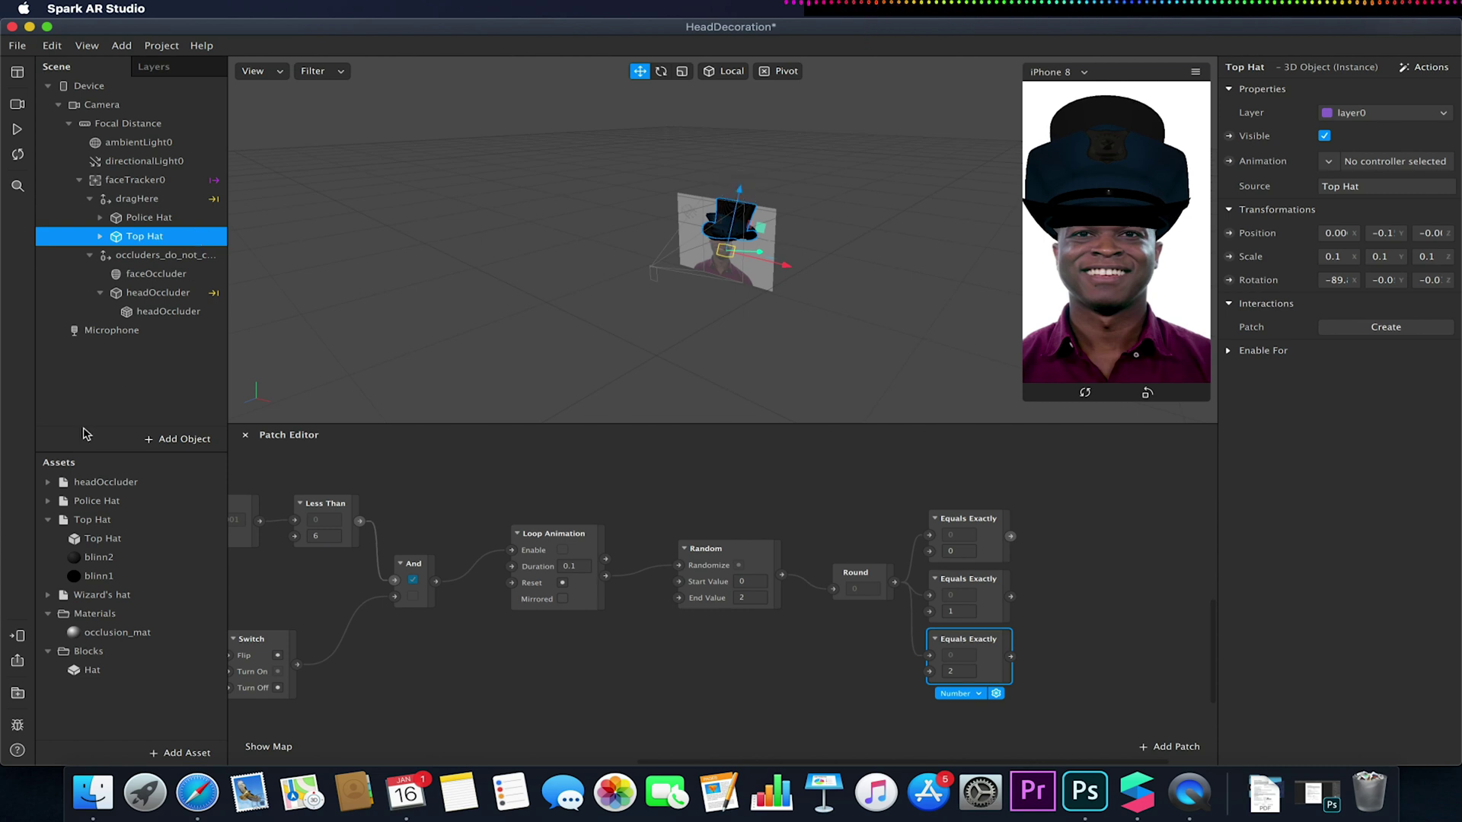
- Add the Wizard's hat under dragHere with a scale of 0.2
{"action": "left_click_drag", "start_coordinate": [106, 596], "coordinate": [158, 192]}
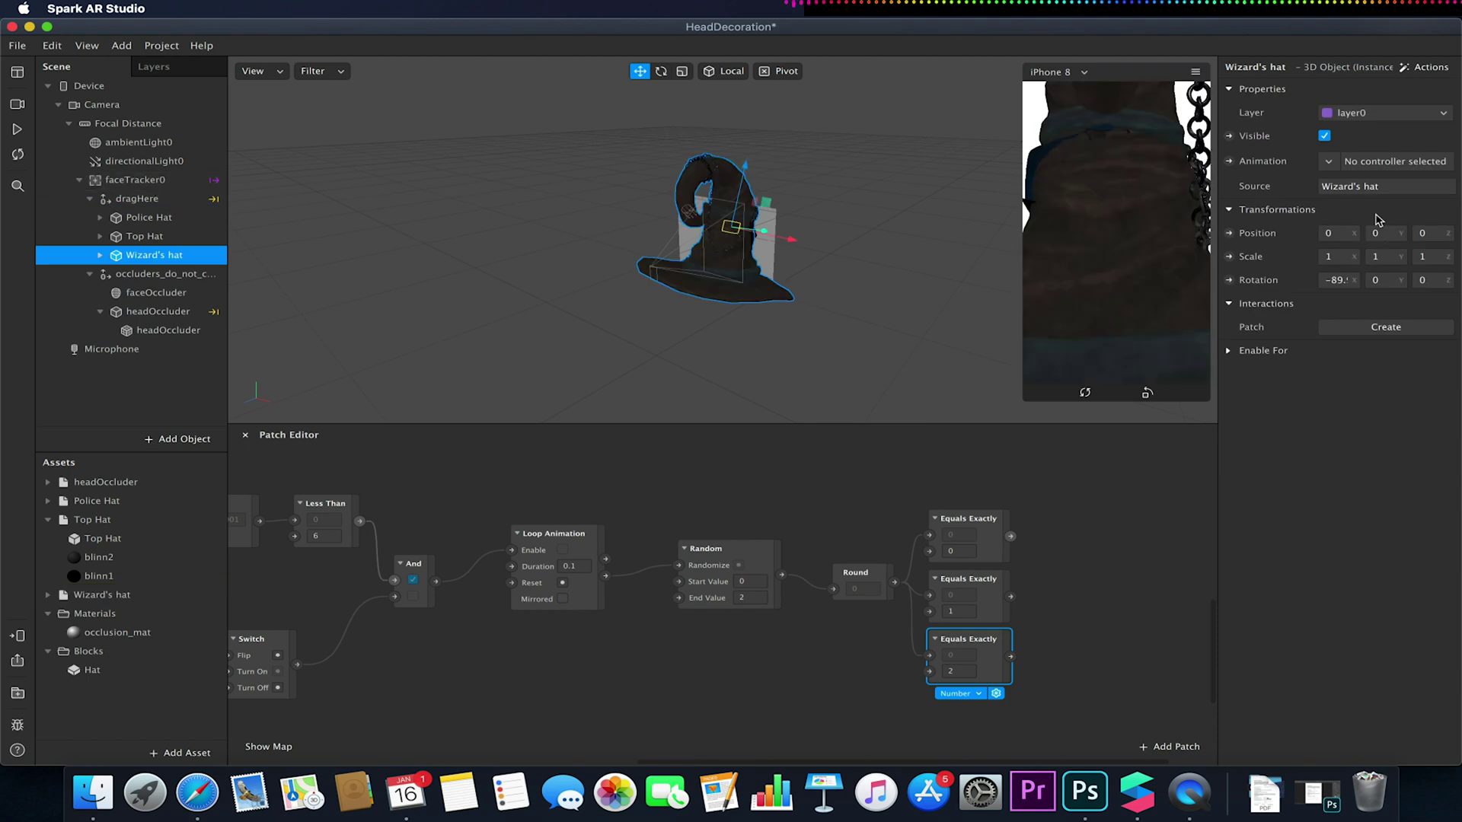
{"action": "left_click", "coordinate": [1337, 257]}
{"action": "type", "text": "0.2"}
{"action": "key", "text": "Tab"}
{"action": "type", "text": "0"}
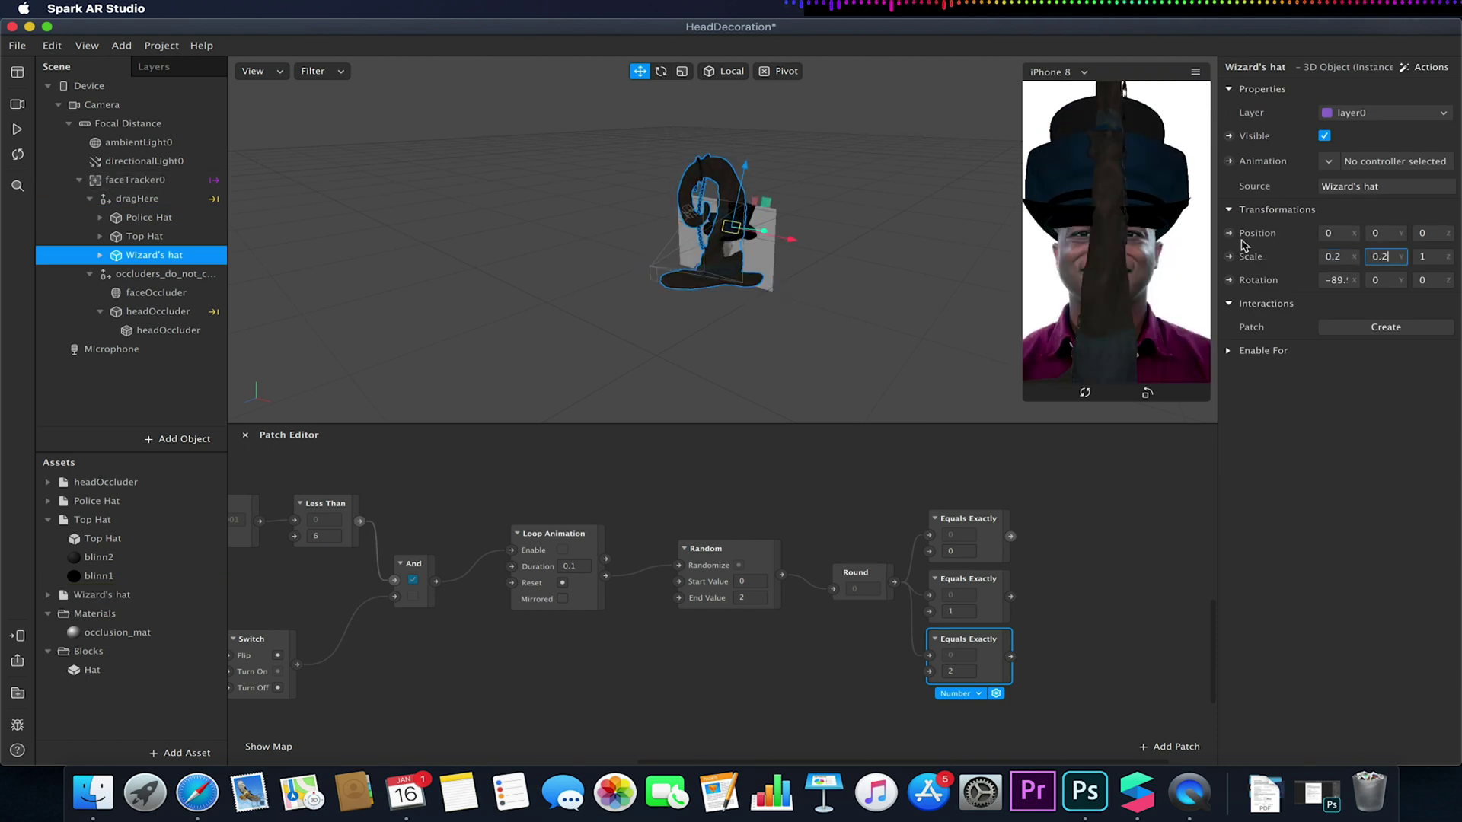
{"action": "key", "text": "Tab"}
{"action": "type", "text": "0.2"}
{"action": "key", "text": "Return"}
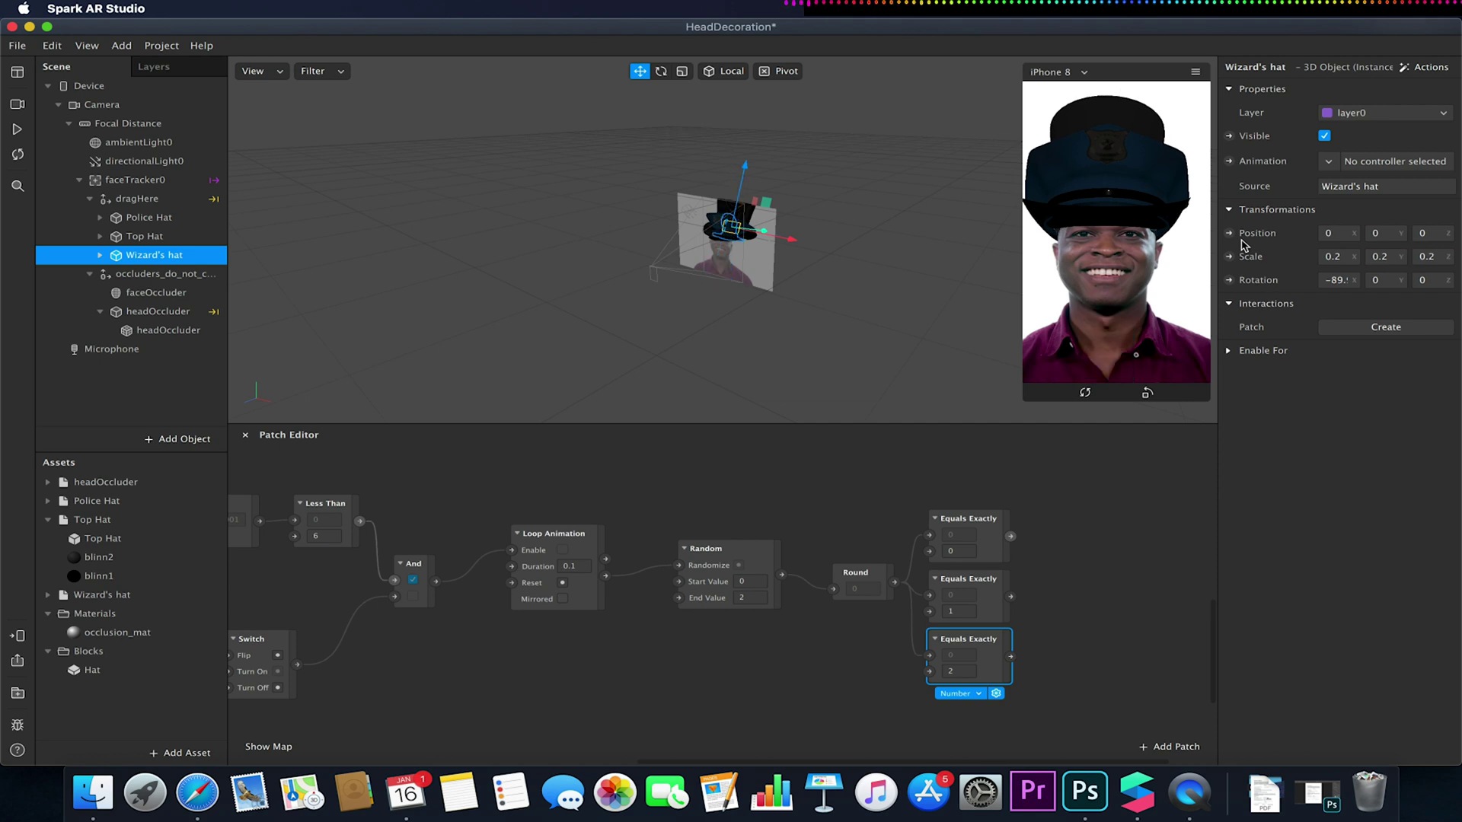
- Rescale the Wizard's hat to 0.3 and raise it onto the head
{"action": "left_click", "coordinate": [1348, 257]}
{"action": "key", "text": "BackSpace"}
{"action": "type", "text": "3"}
{"action": "key", "text": "Tab"}
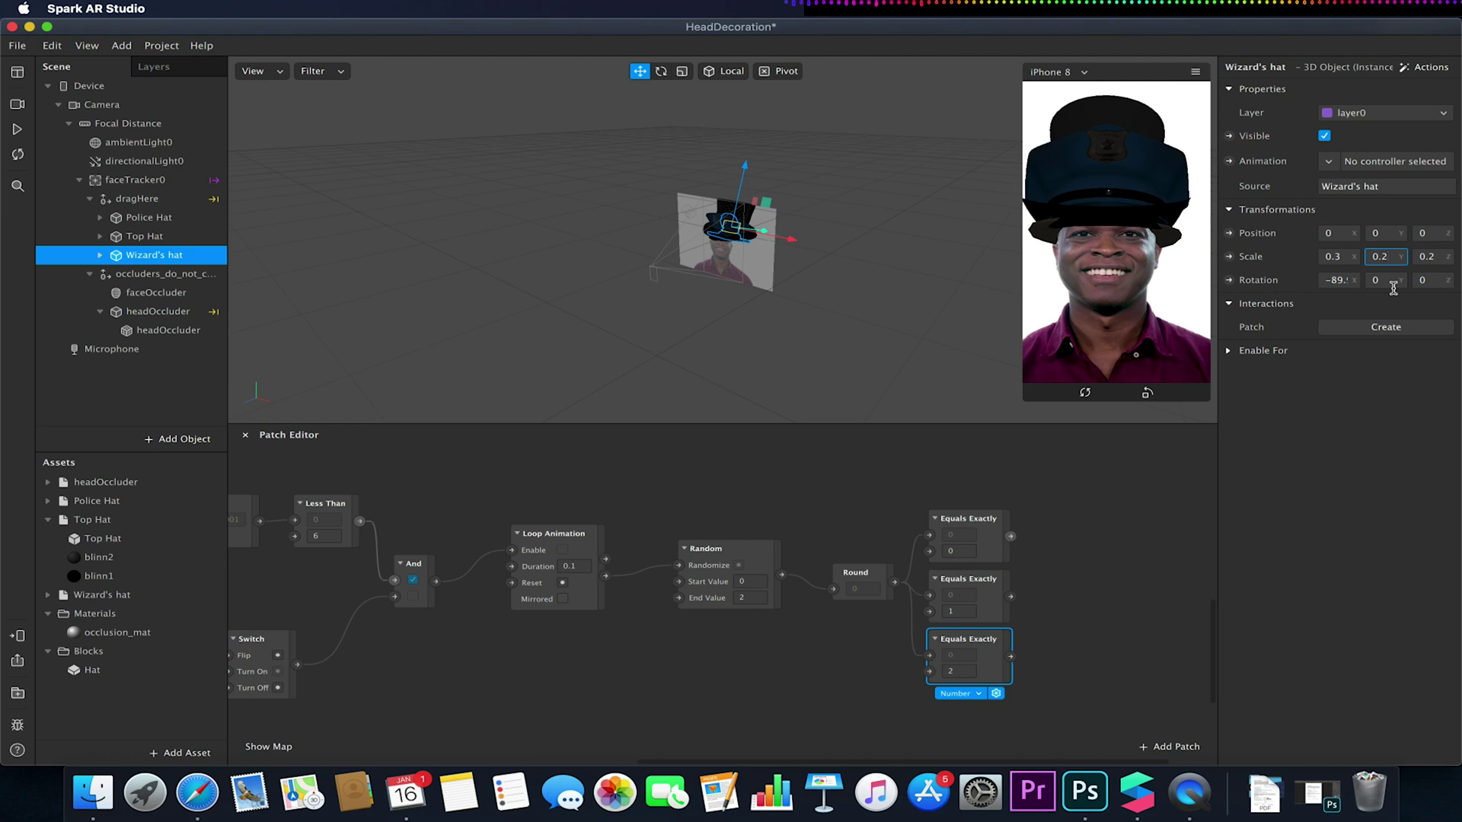
{"action": "type", "text": "3"}
{"action": "key", "text": "Tab"}
{"action": "key", "text": "Return"}
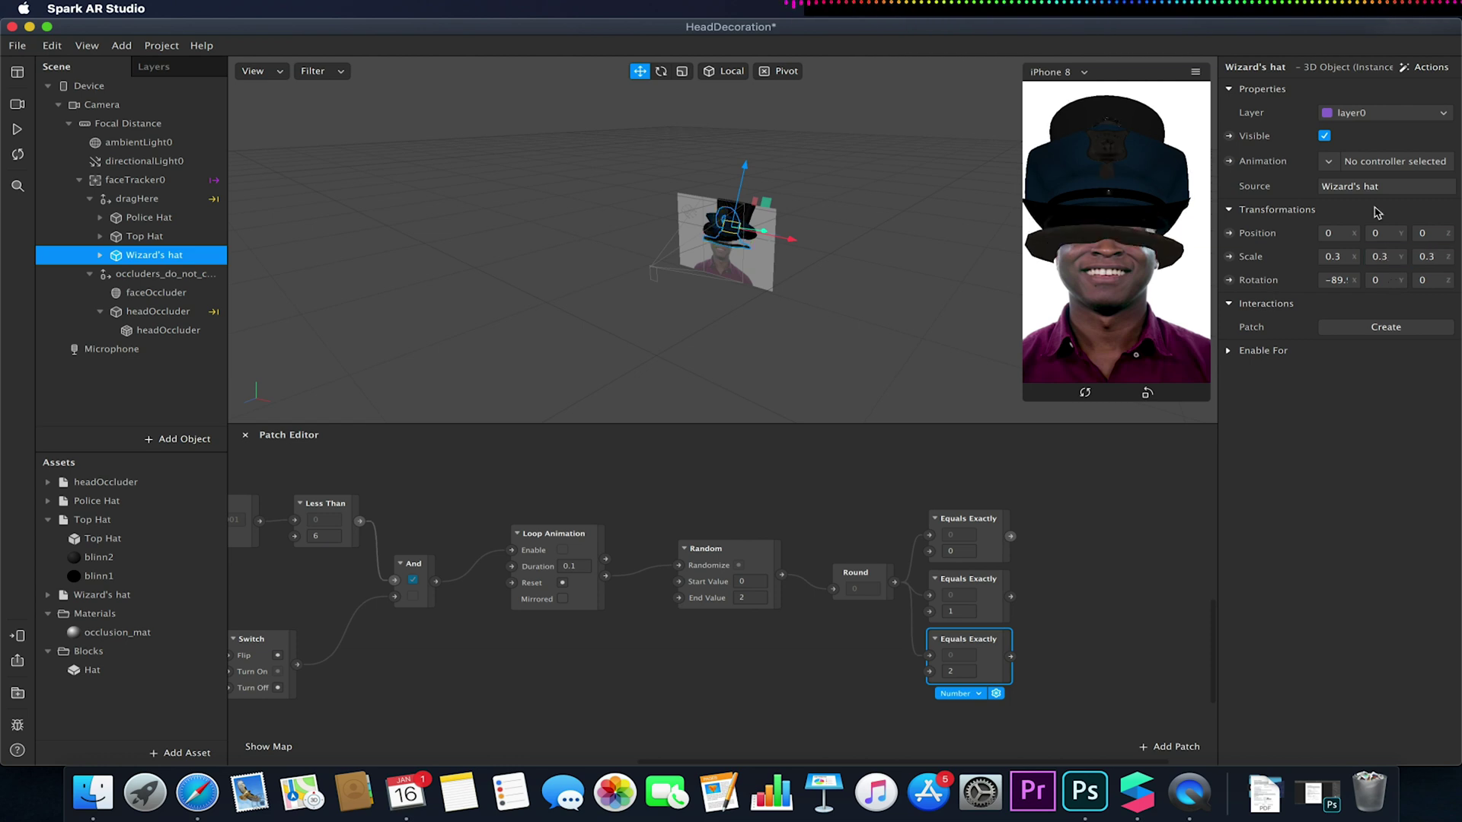
{"action": "left_click_drag", "start_coordinate": [738, 174], "coordinate": [742, 154]}
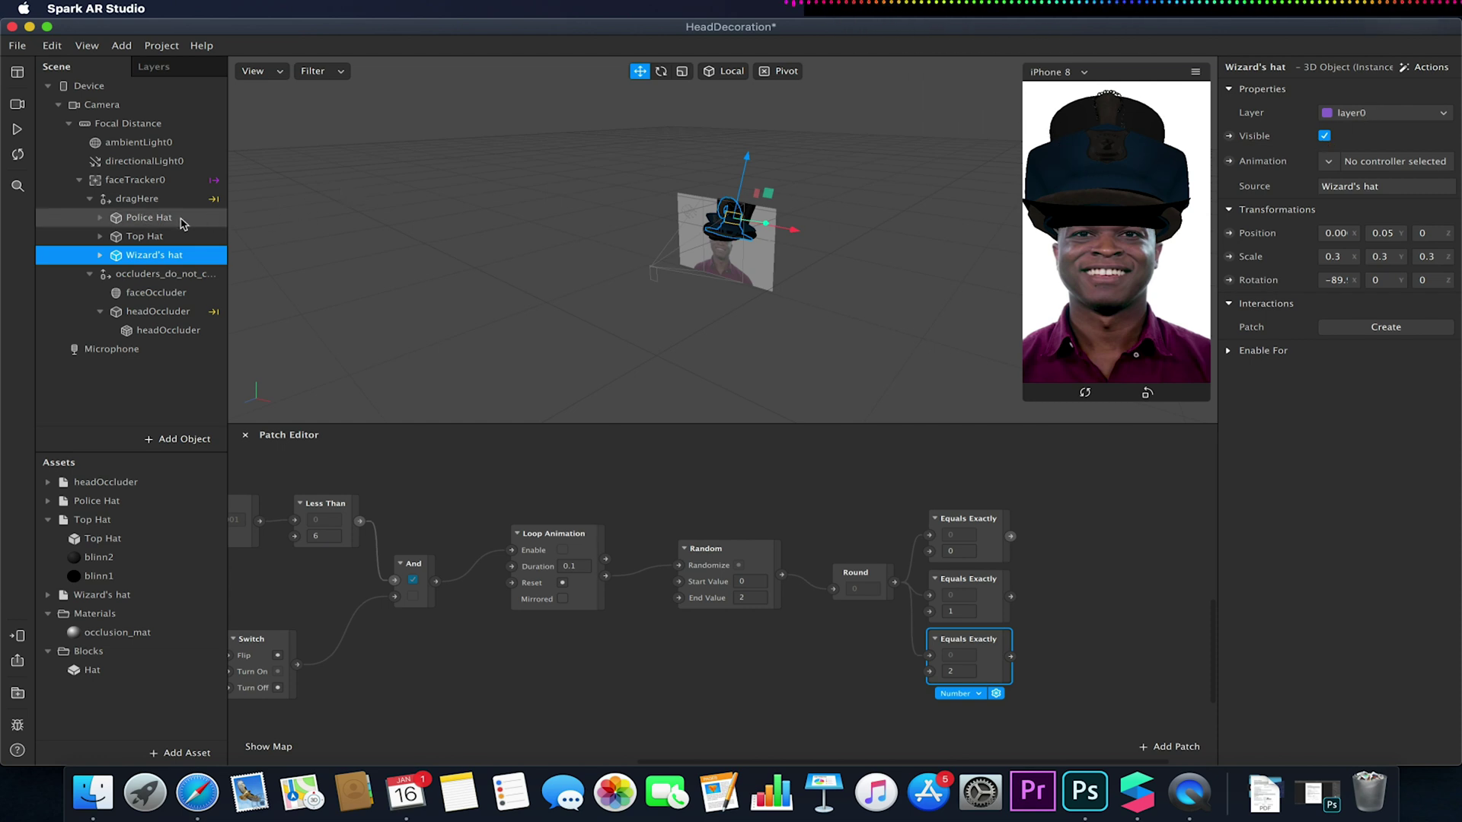
- Hide the Police Hat and Top Hat, then adjust the Wizard's hat placement on the head
{"action": "left_click", "coordinate": [150, 217]}
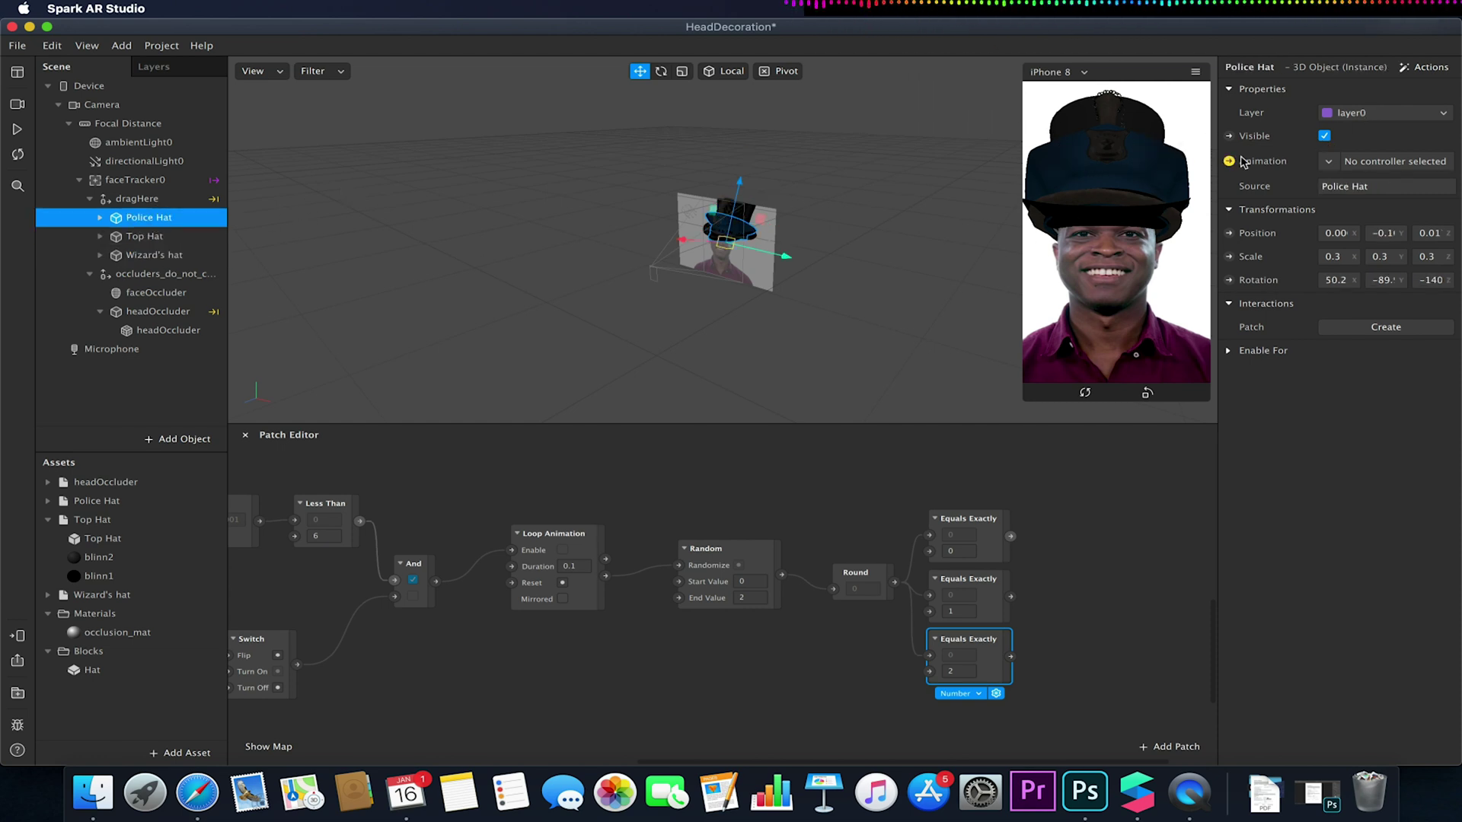
{"action": "left_click", "coordinate": [1324, 137]}
{"action": "left_click", "coordinate": [137, 237]}
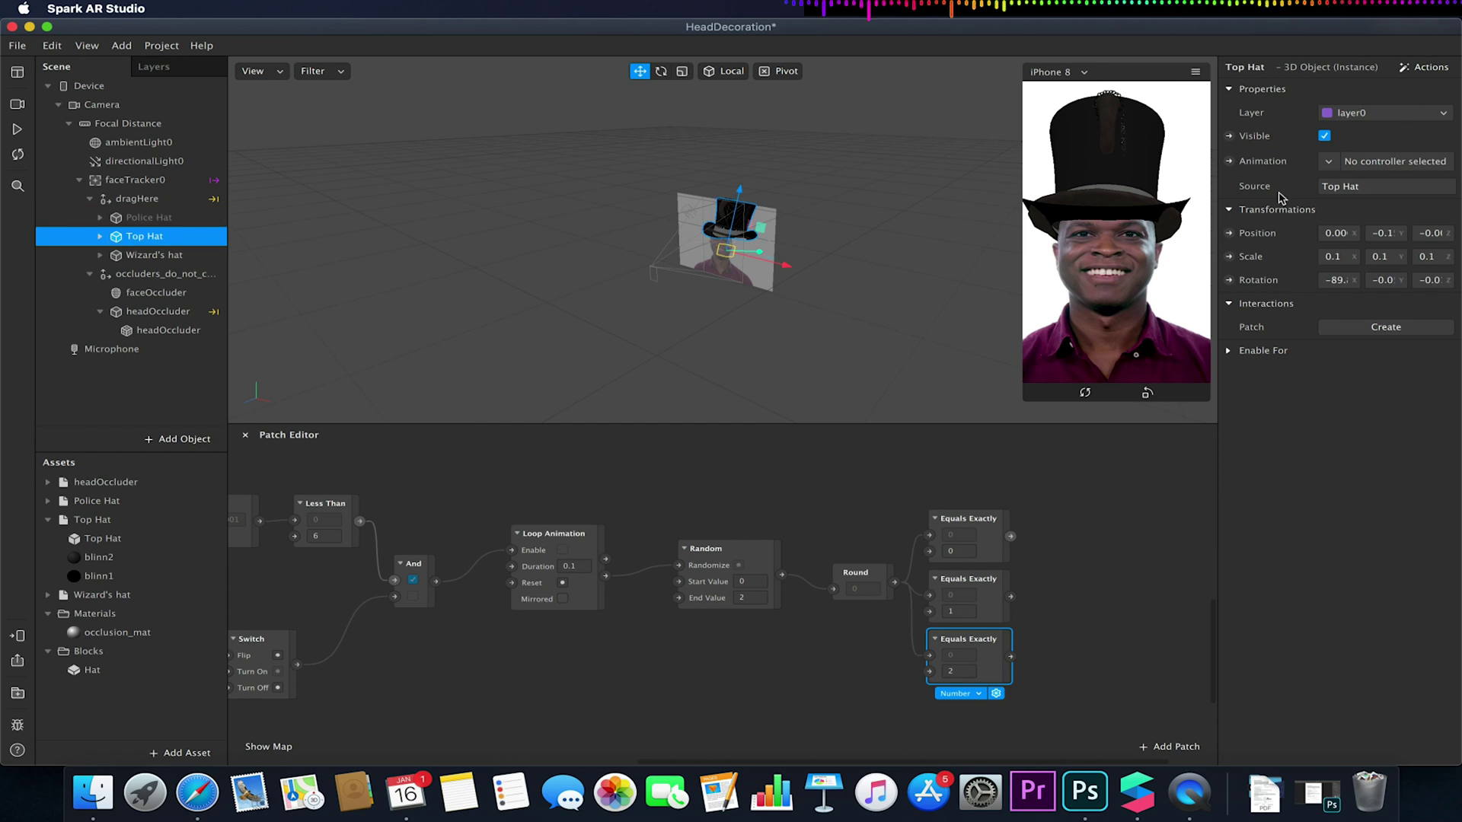
{"action": "left_click", "coordinate": [1322, 136]}
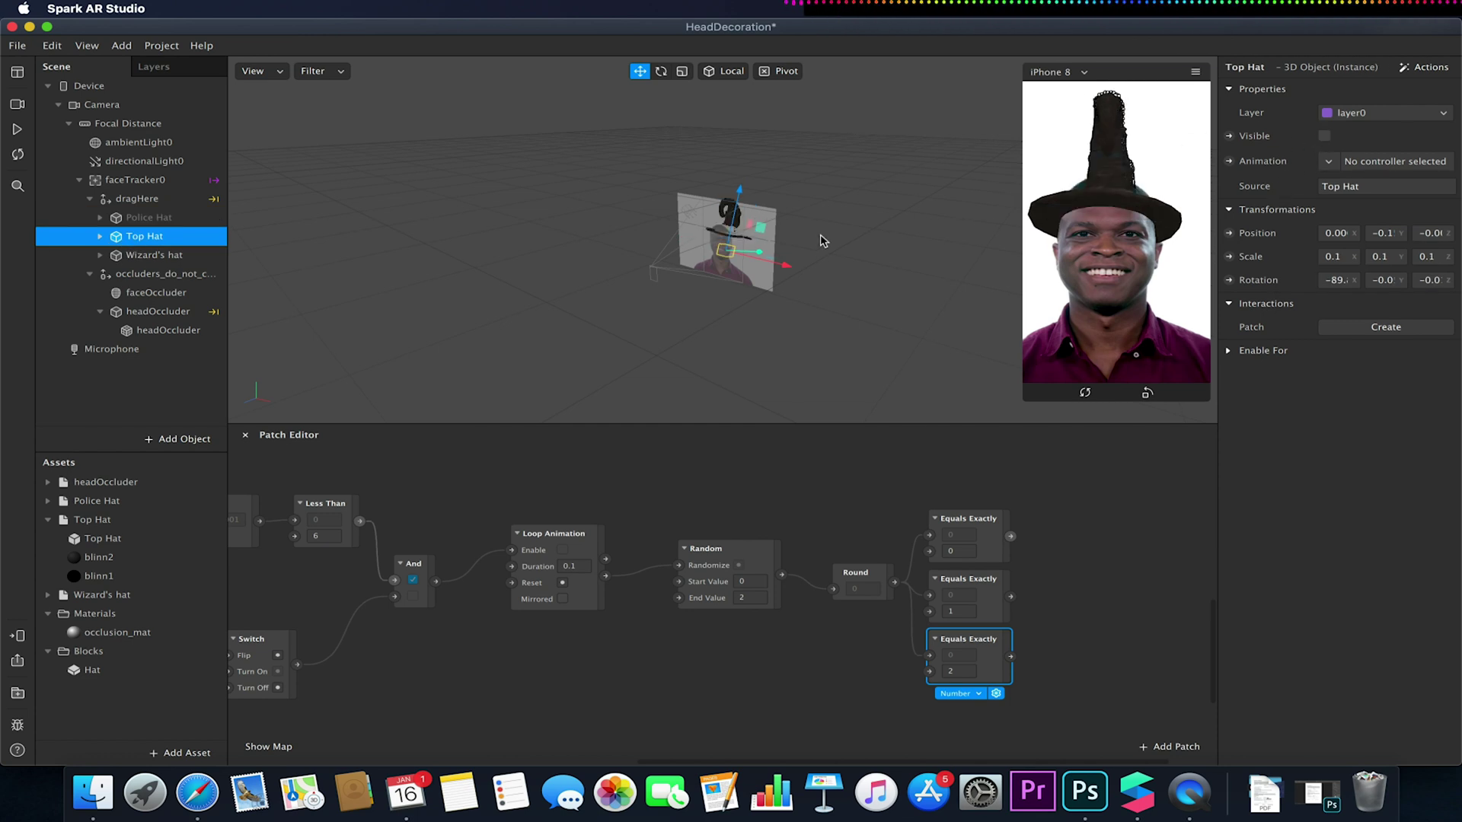
{"action": "left_click_drag", "start_coordinate": [758, 257], "coordinate": [750, 252]}
{"action": "left_click", "coordinate": [189, 253]}
{"action": "left_click_drag", "start_coordinate": [765, 225], "coordinate": [743, 175]}
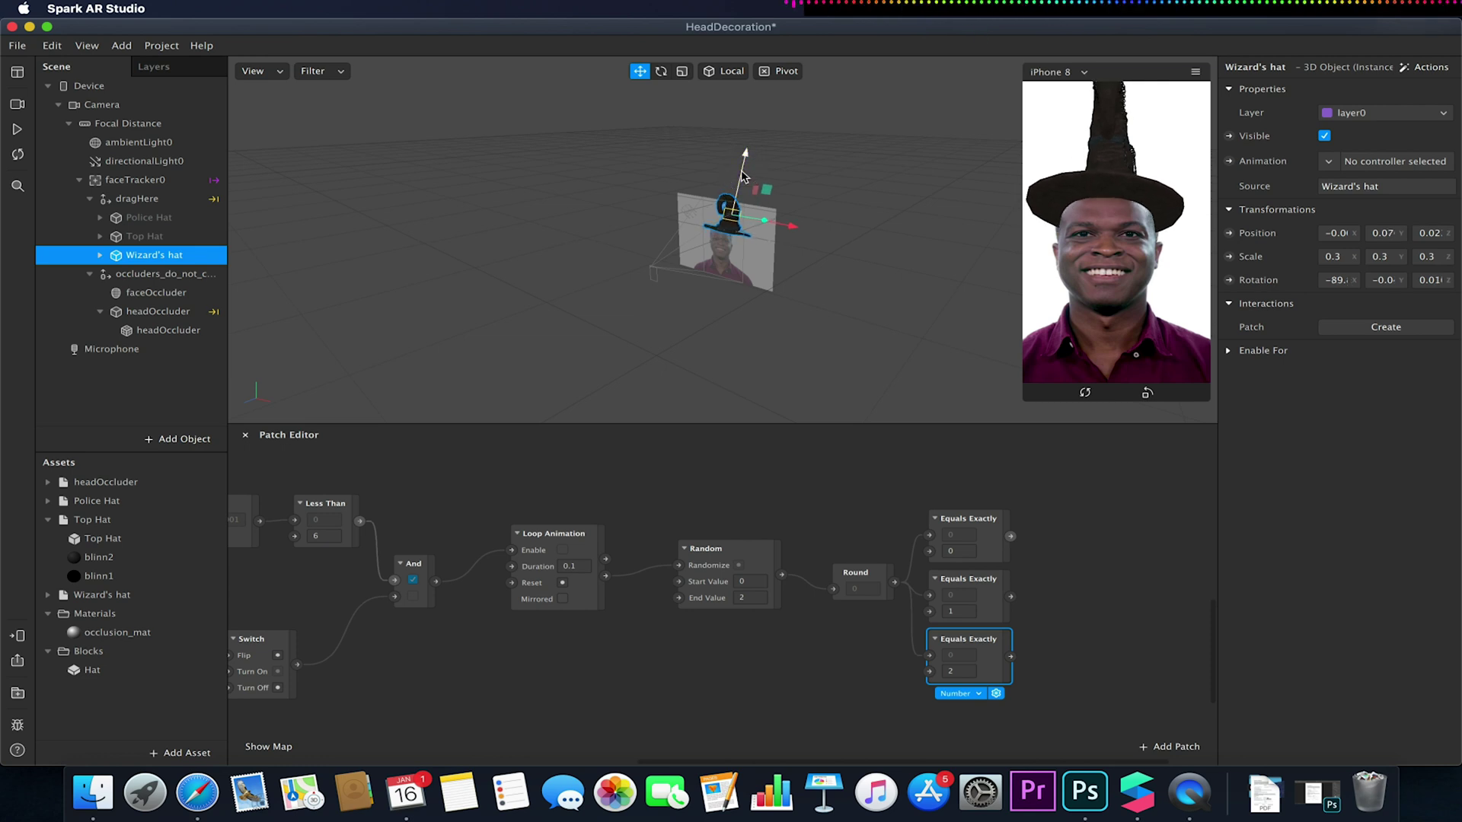
- Hide the Wizard's hat, show the Top Hat alone and nudge its position
{"action": "left_click", "coordinate": [152, 236]}
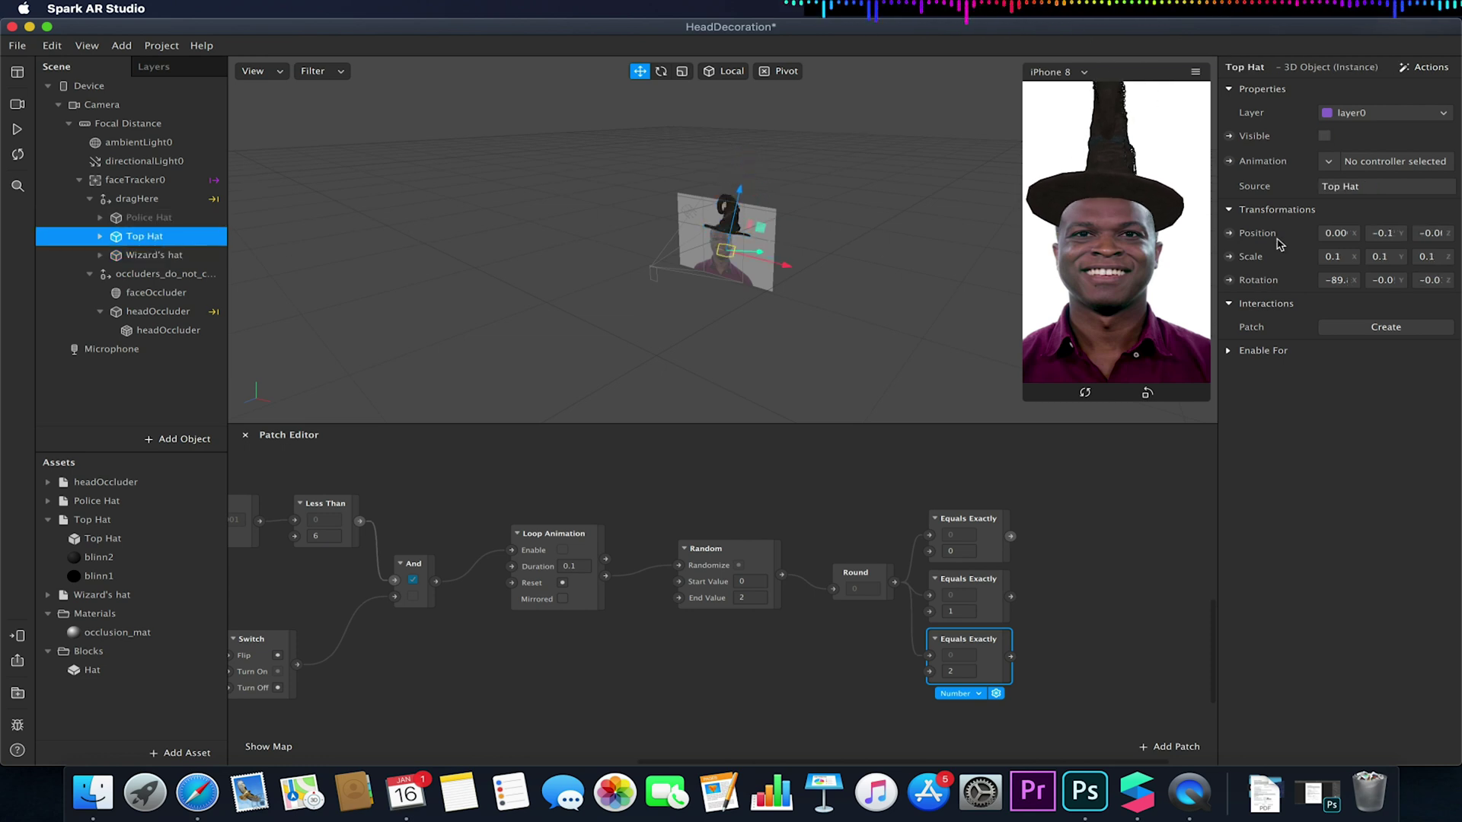
{"action": "left_click", "coordinate": [144, 255]}
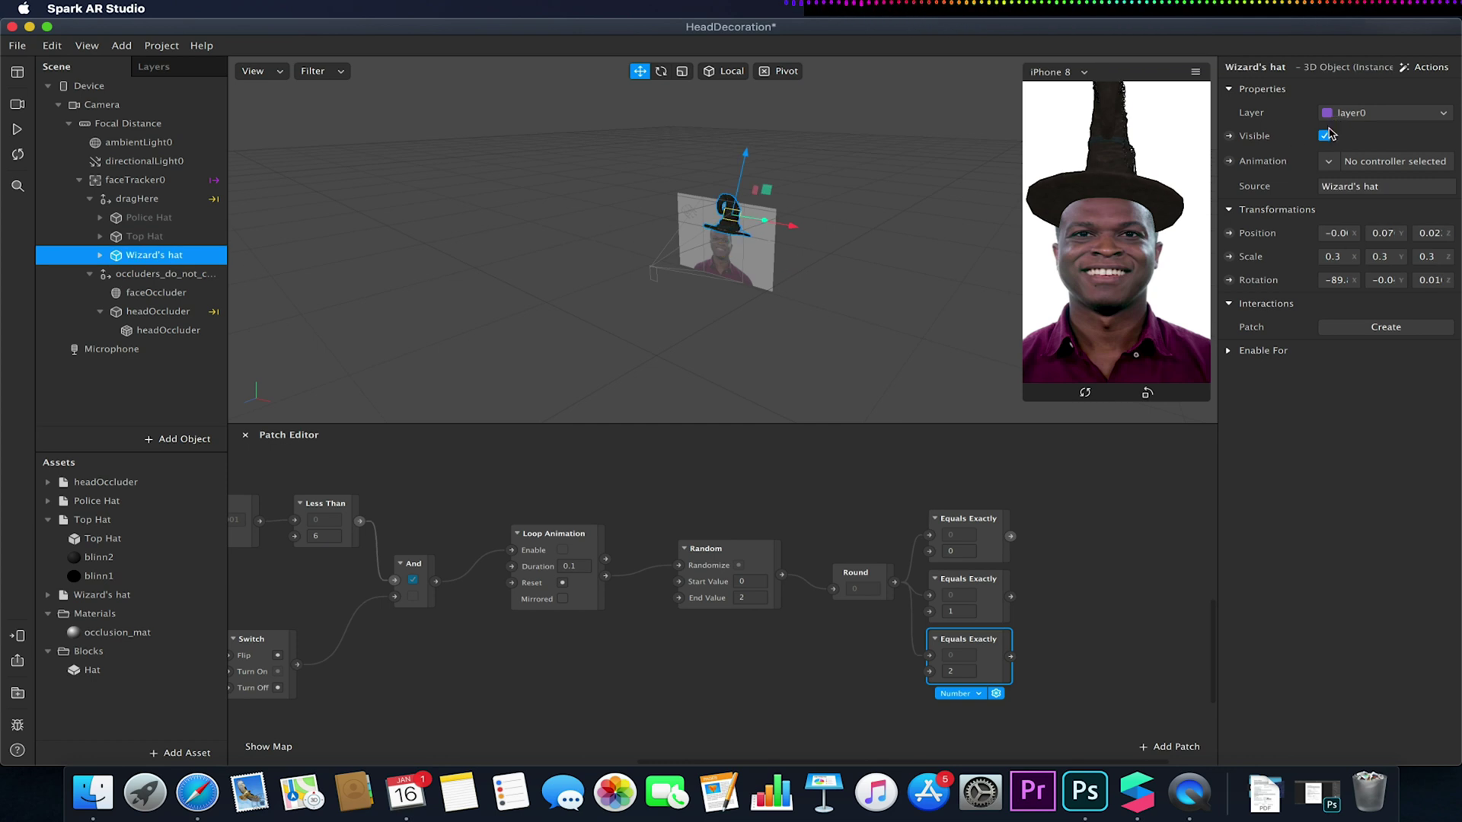
{"action": "left_click", "coordinate": [1324, 136]}
{"action": "left_click", "coordinate": [145, 236]}
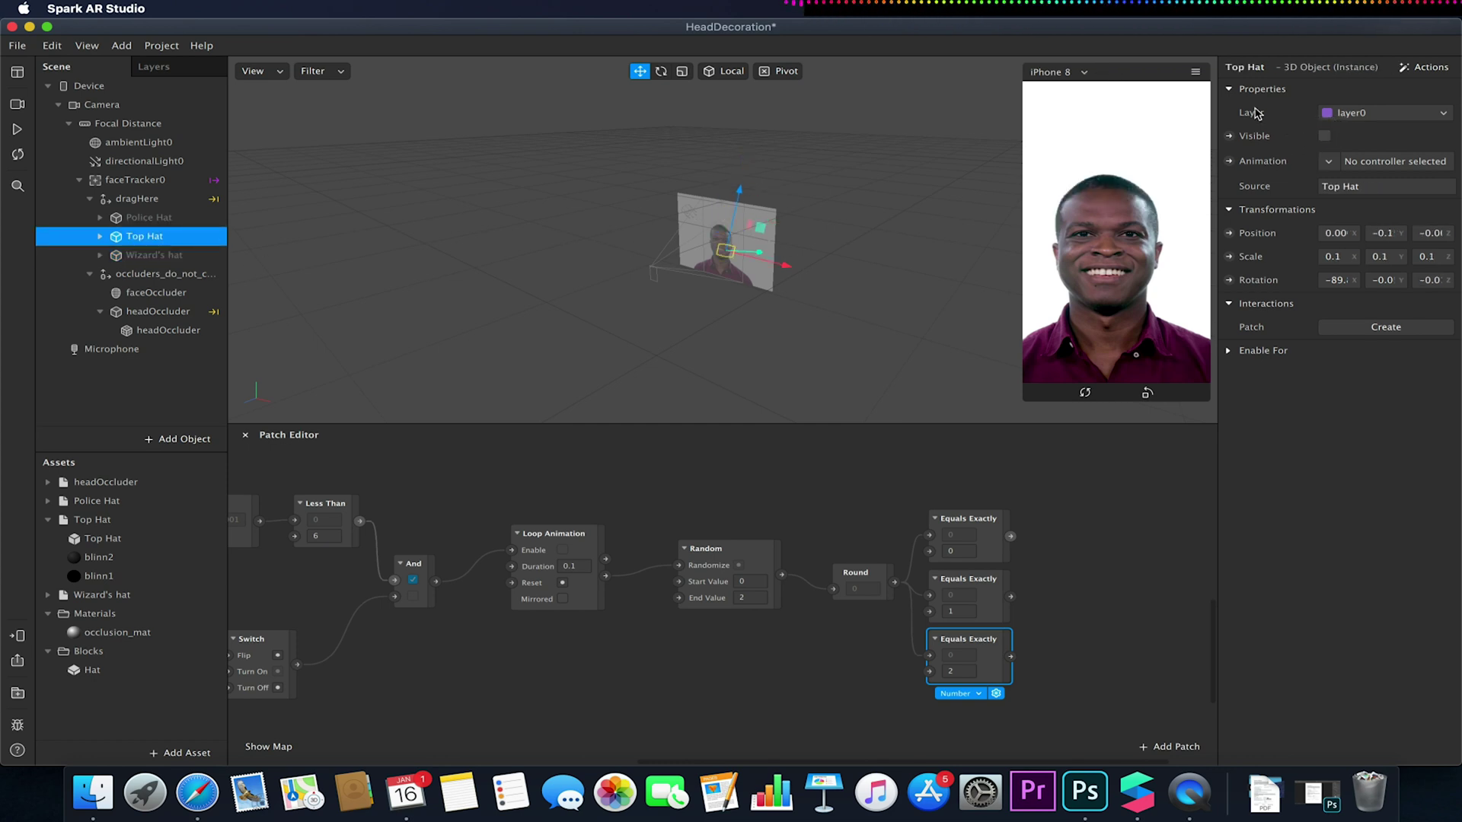
{"action": "left_click", "coordinate": [1324, 136]}
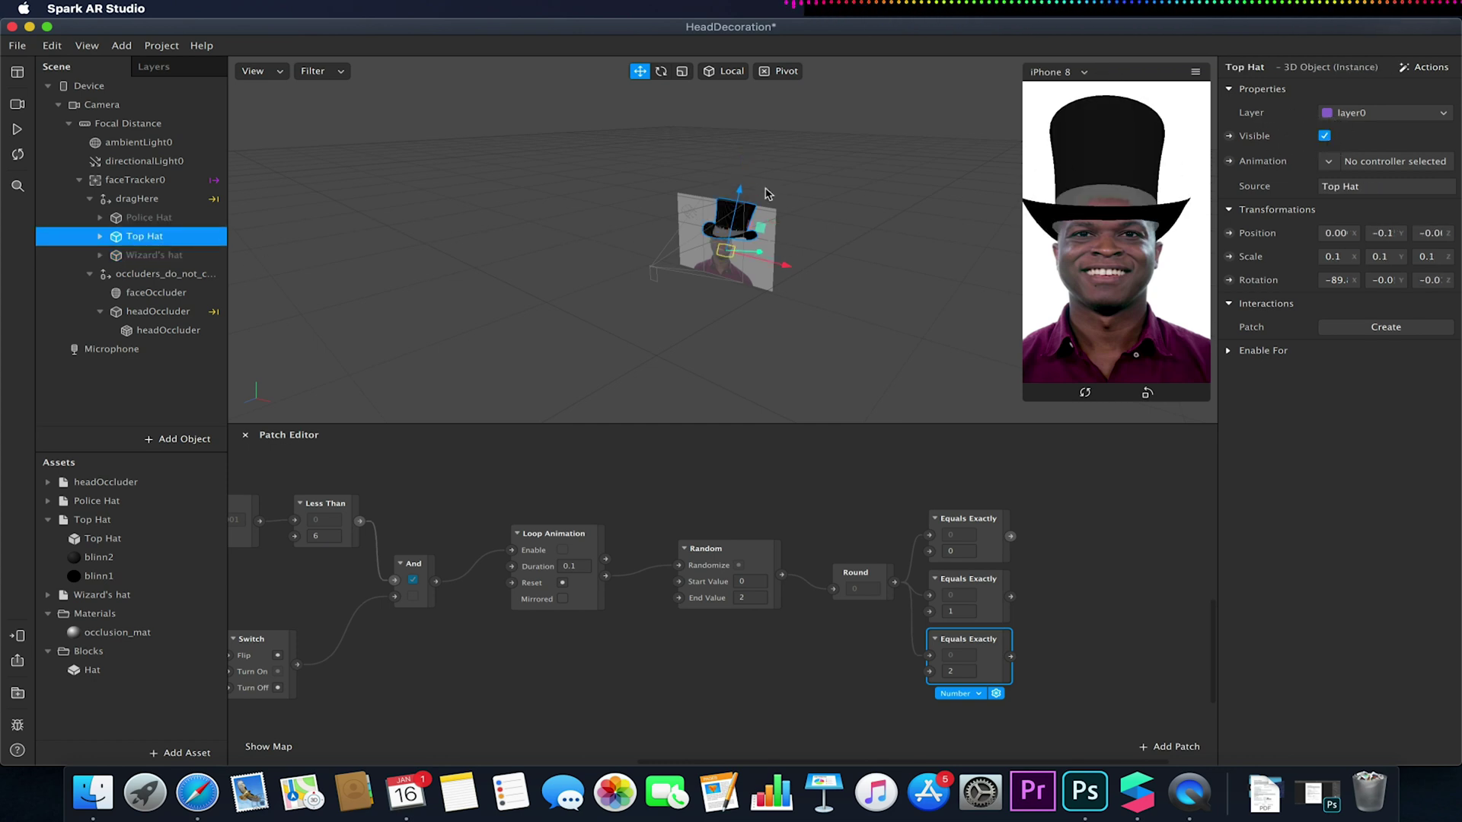
{"action": "left_click_drag", "start_coordinate": [773, 258], "coordinate": [755, 254]}
- Hide the Top Hat, briefly show the Police Hat, and hide it again
{"action": "left_click", "coordinate": [149, 218]}
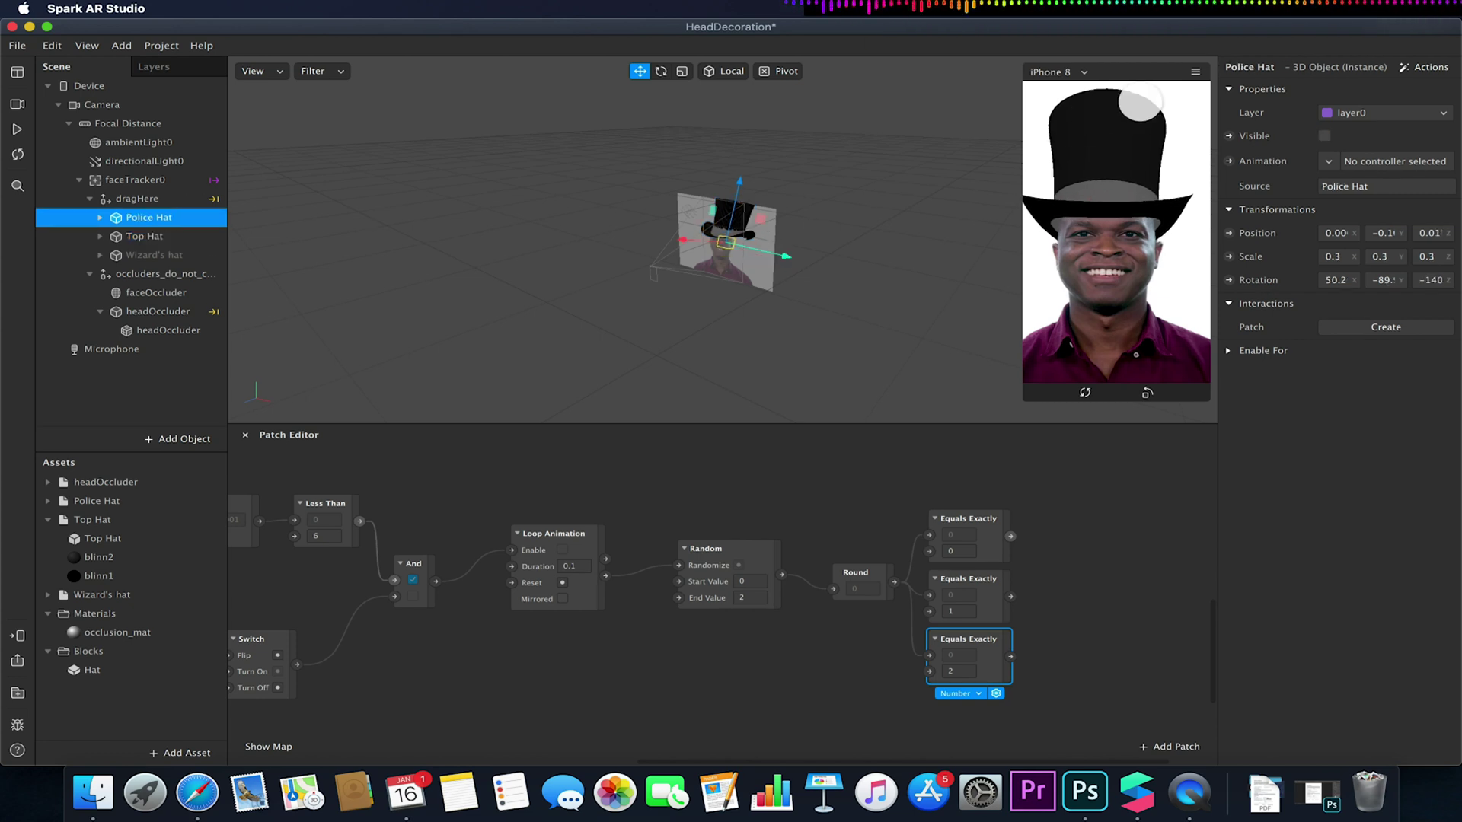
{"action": "key", "text": "Down"}
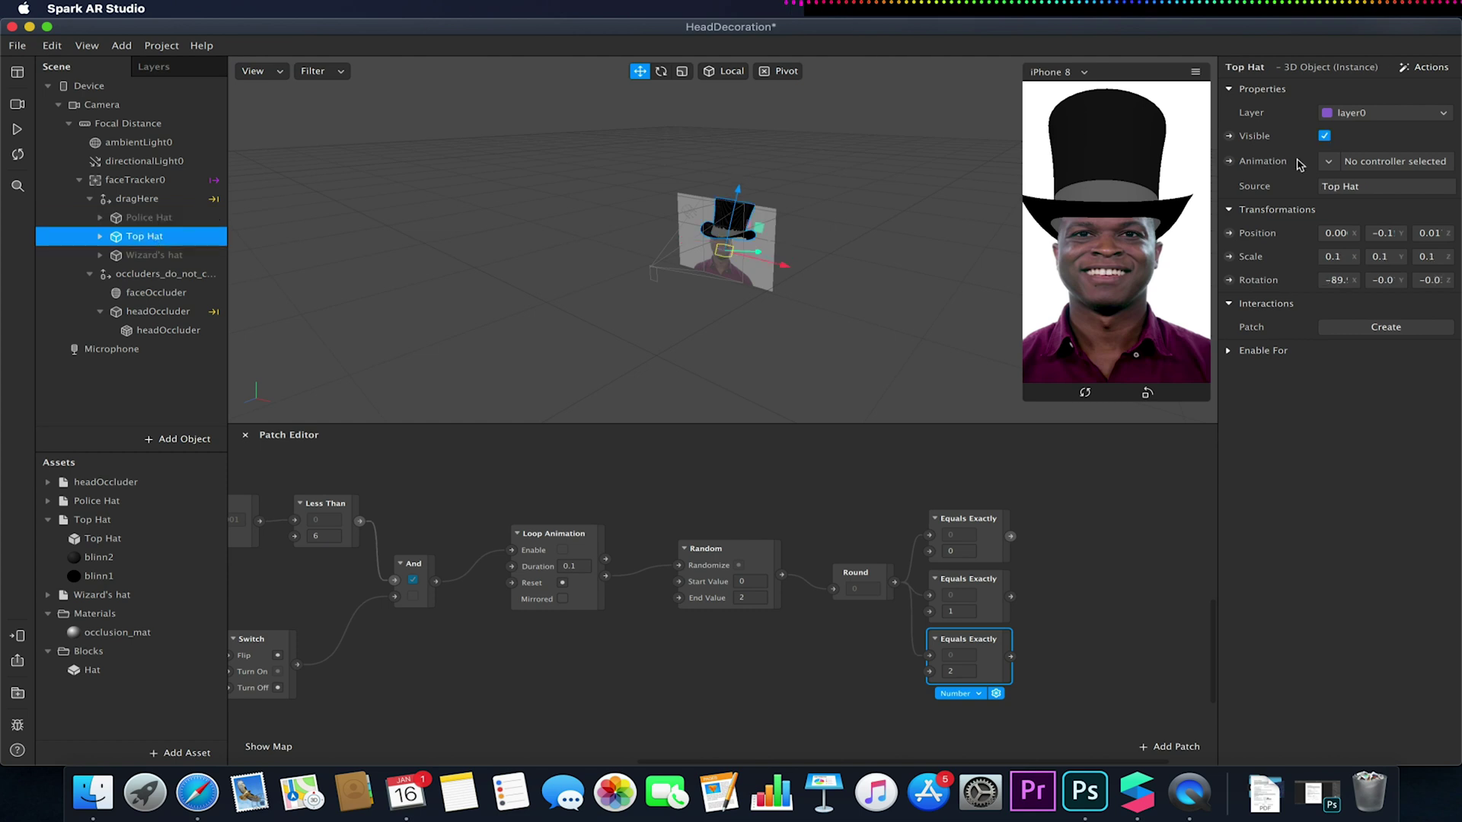
{"action": "left_click", "coordinate": [1325, 136]}
{"action": "left_click", "coordinate": [186, 217]}
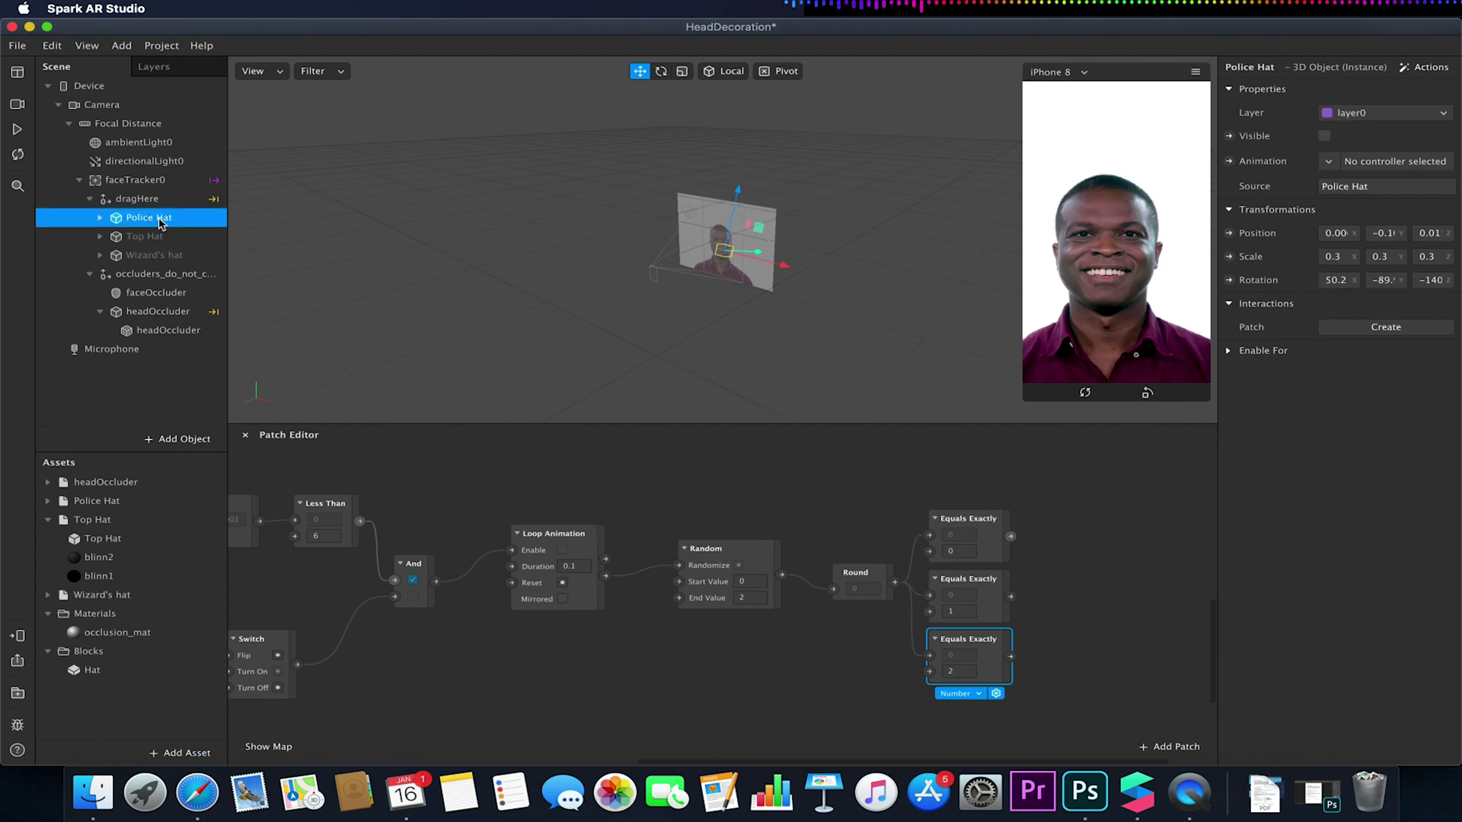
{"action": "left_click", "coordinate": [1325, 137]}
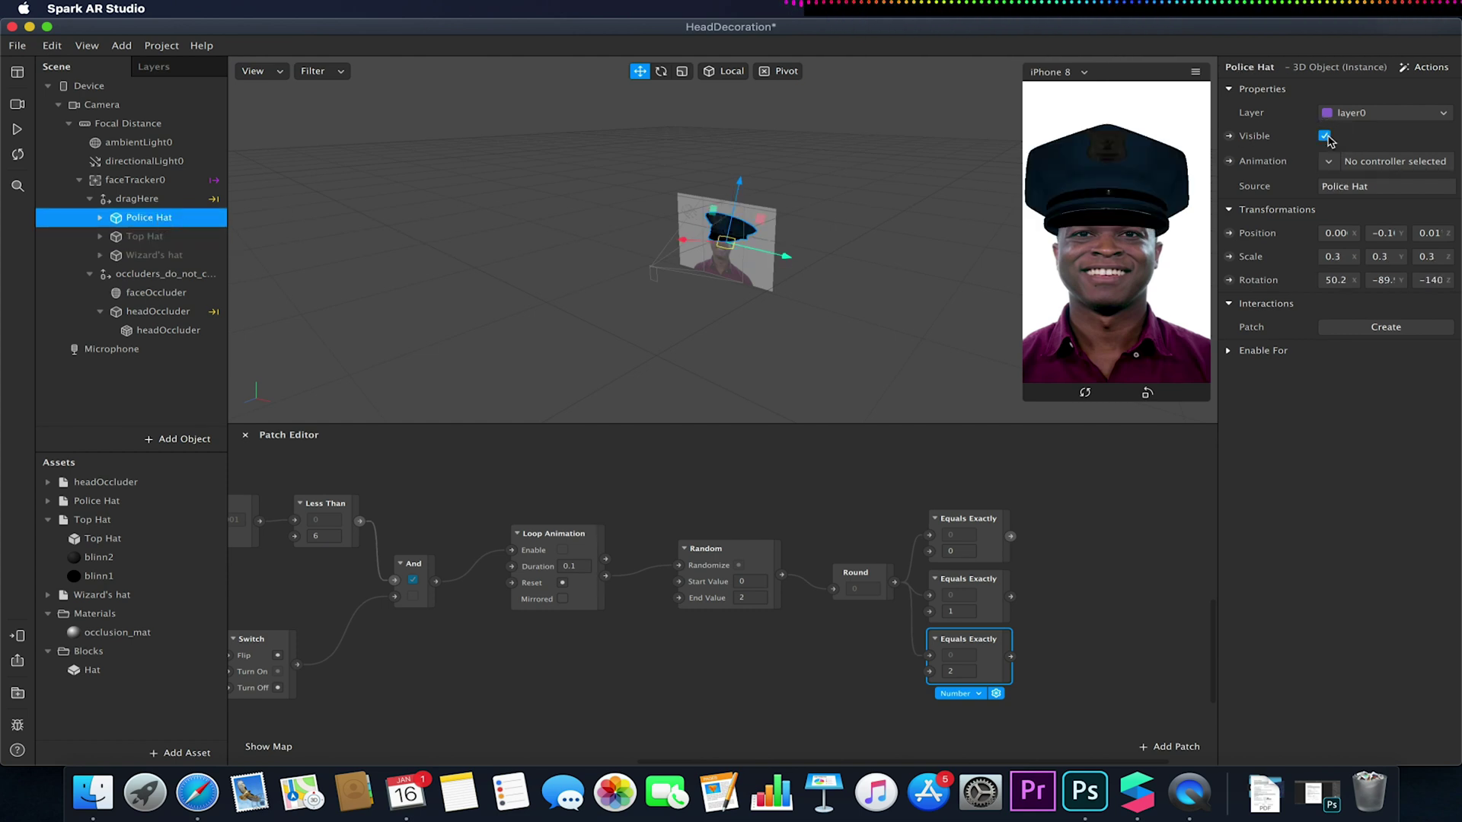
{"action": "left_click", "coordinate": [1325, 137]}
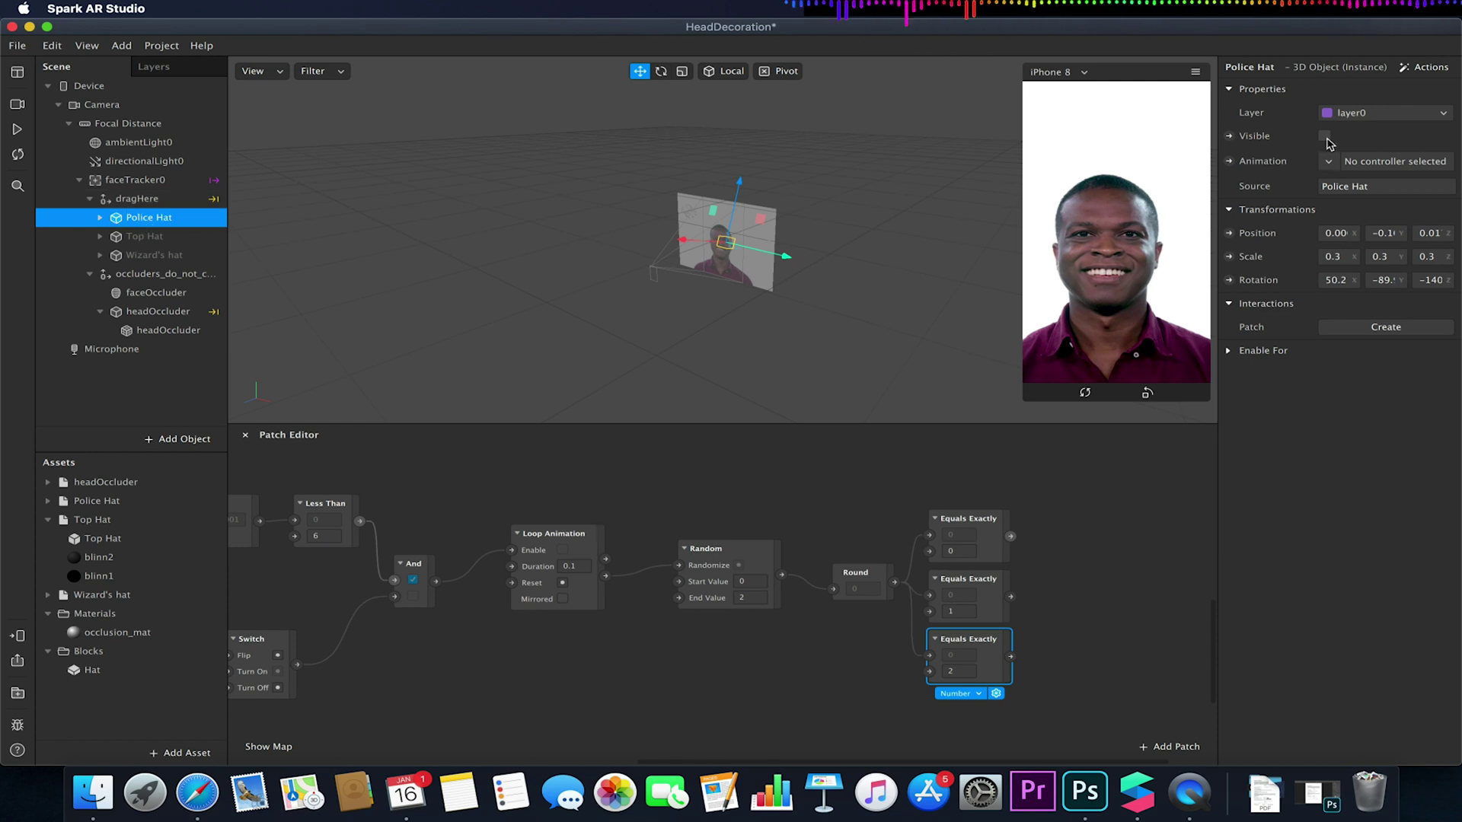
- Create Visible patches for Police Hat, Top Hat and Wizard's hat beside the three Equals Exactly nodes
{"action": "left_click", "coordinate": [1228, 136]}
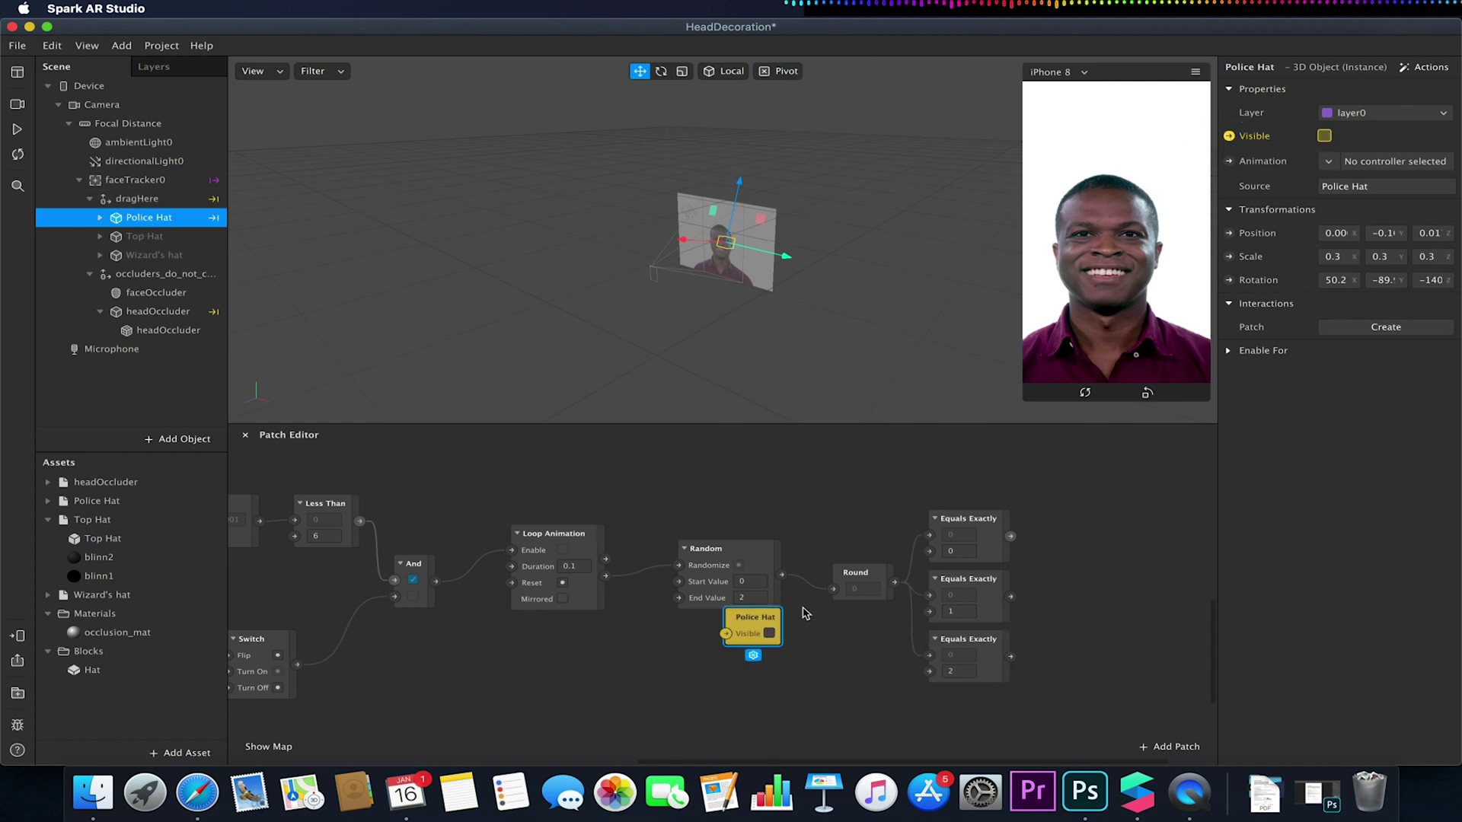
{"action": "left_click_drag", "start_coordinate": [752, 626], "coordinate": [1063, 535]}
{"action": "left_click", "coordinate": [145, 236]}
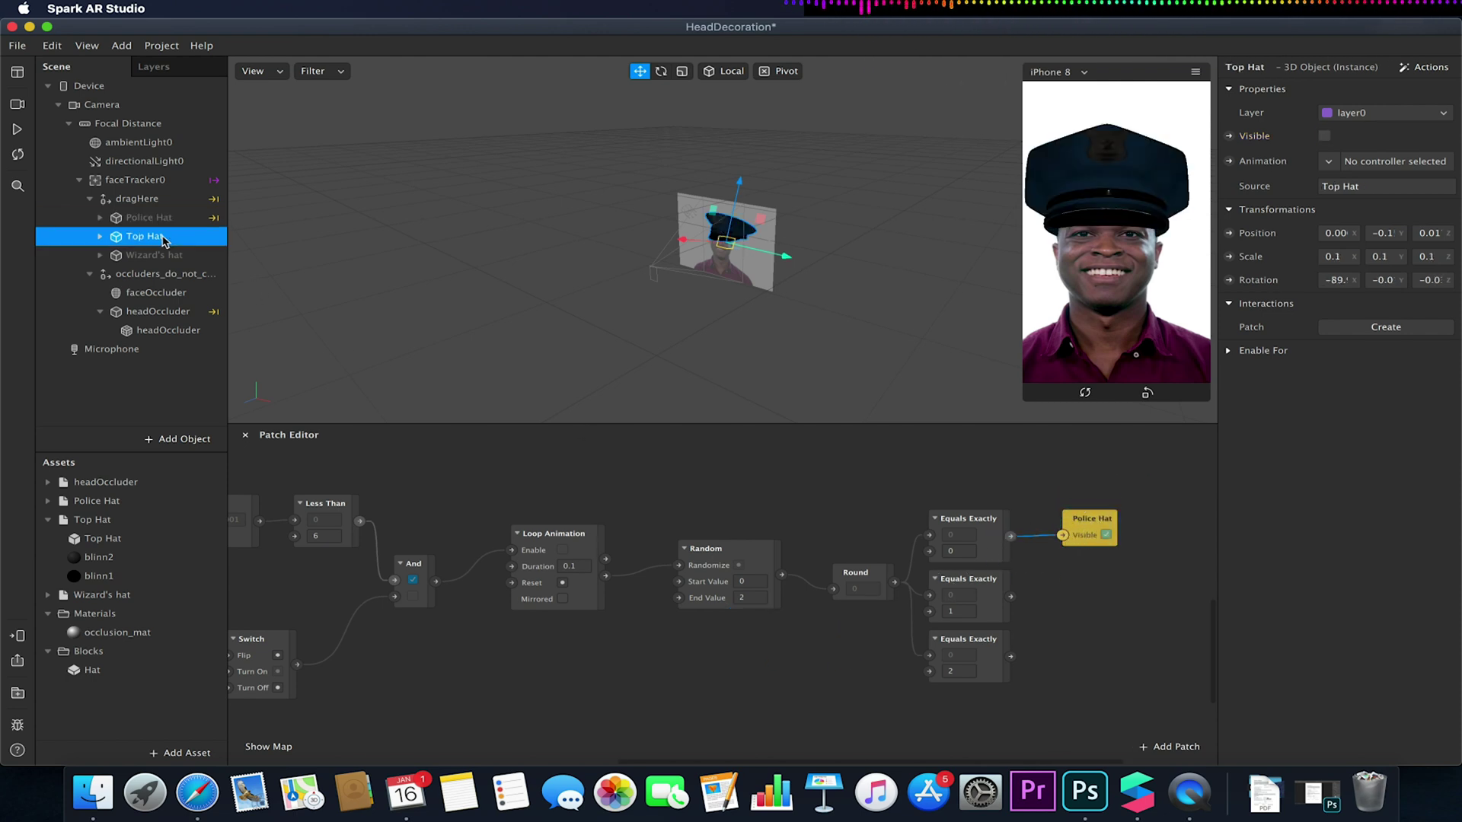
{"action": "left_click", "coordinate": [1228, 136]}
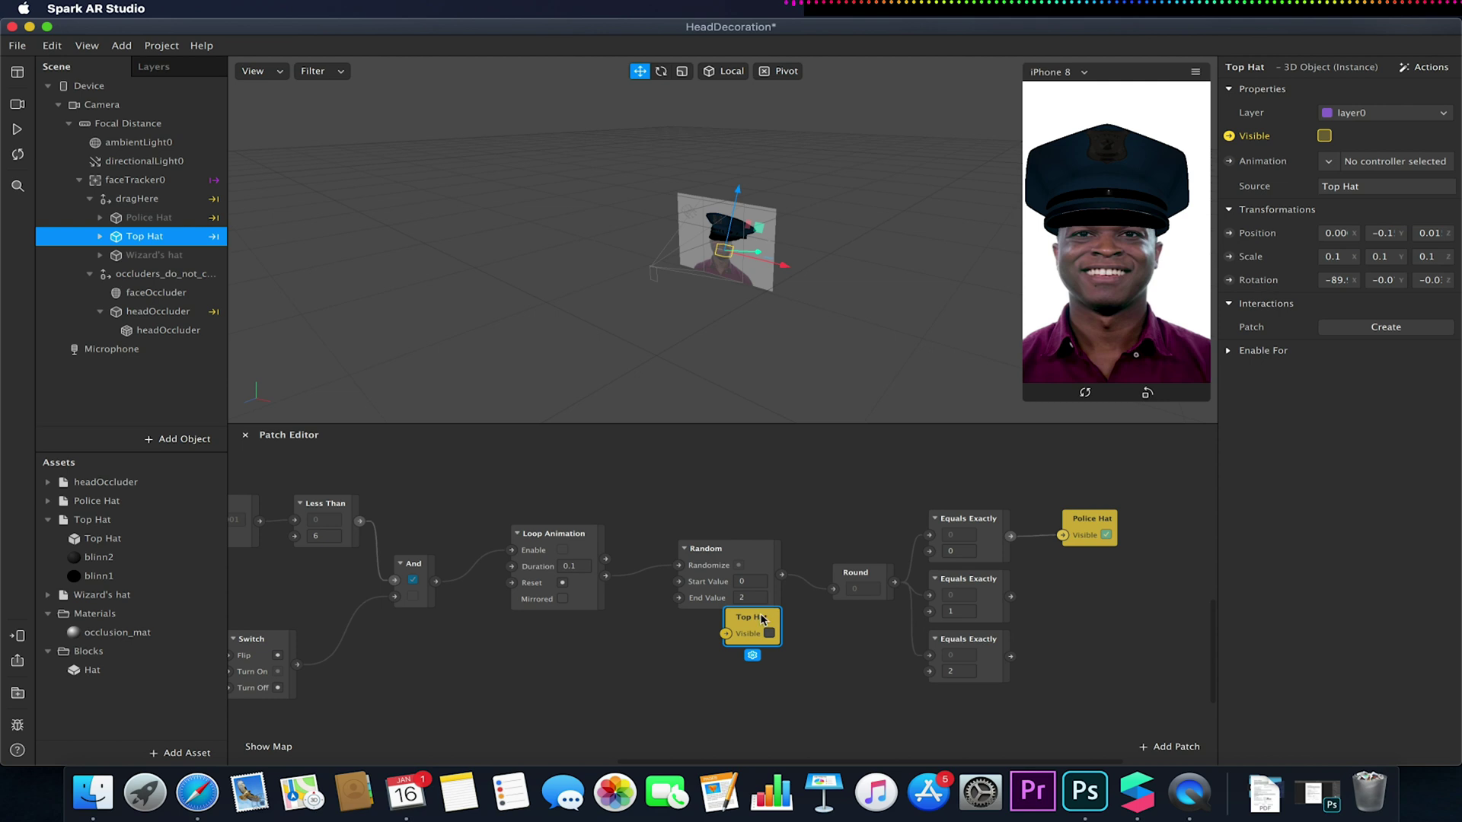
{"action": "left_click_drag", "start_coordinate": [751, 618], "coordinate": [1062, 611]}
{"action": "left_click", "coordinate": [153, 257]}
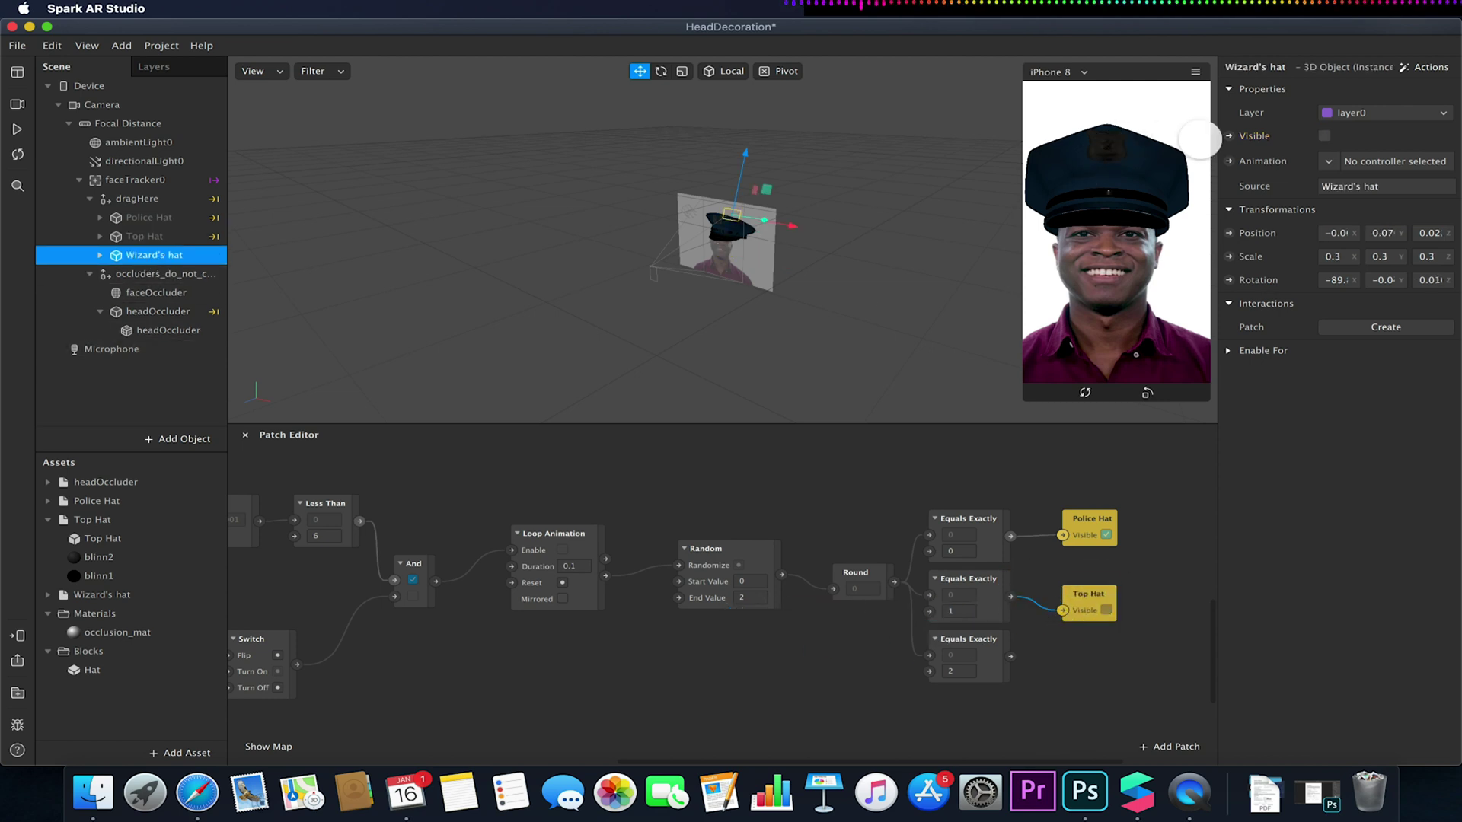
{"action": "left_click", "coordinate": [1228, 136]}
{"action": "left_click_drag", "start_coordinate": [751, 618], "coordinate": [1063, 669]}
{"action": "left_click", "coordinate": [12, 131]}
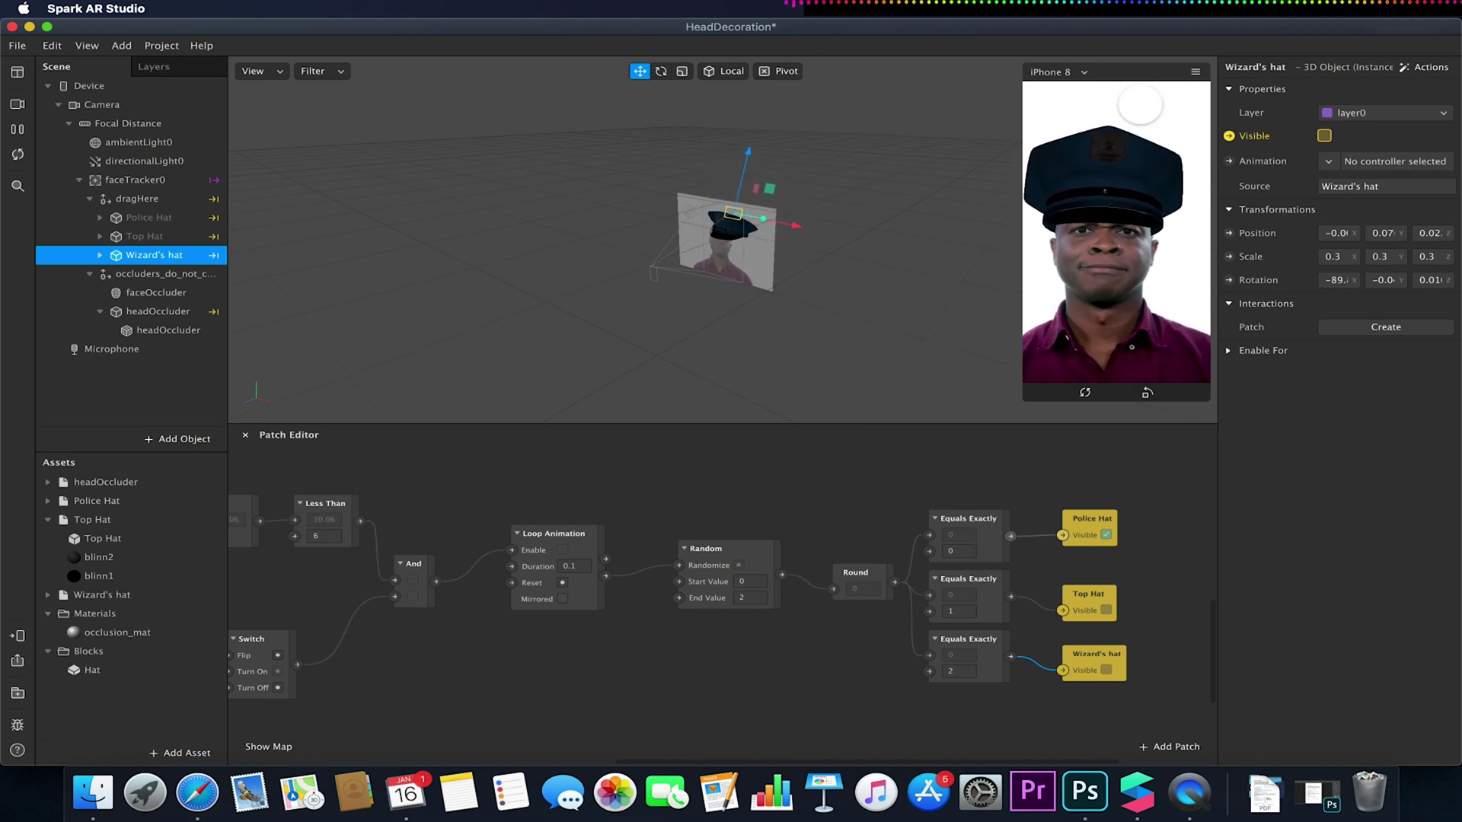
- Enable Simulate Touch and tap the preview three times, watching a random hat appear each time
{"action": "left_click", "coordinate": [1196, 76]}
{"action": "left_click", "coordinate": [1248, 98]}
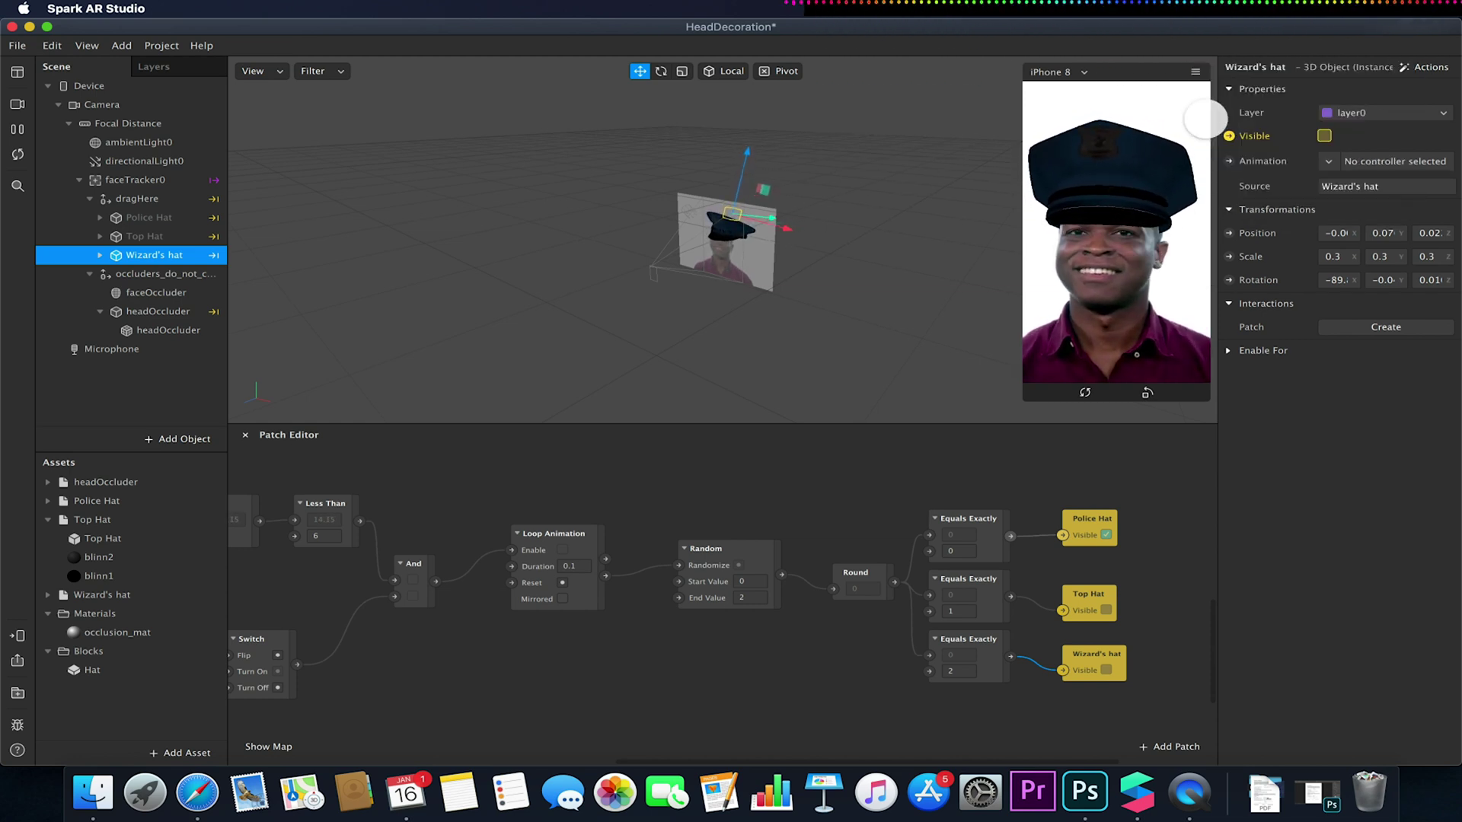
{"action": "left_click", "coordinate": [1116, 235]}
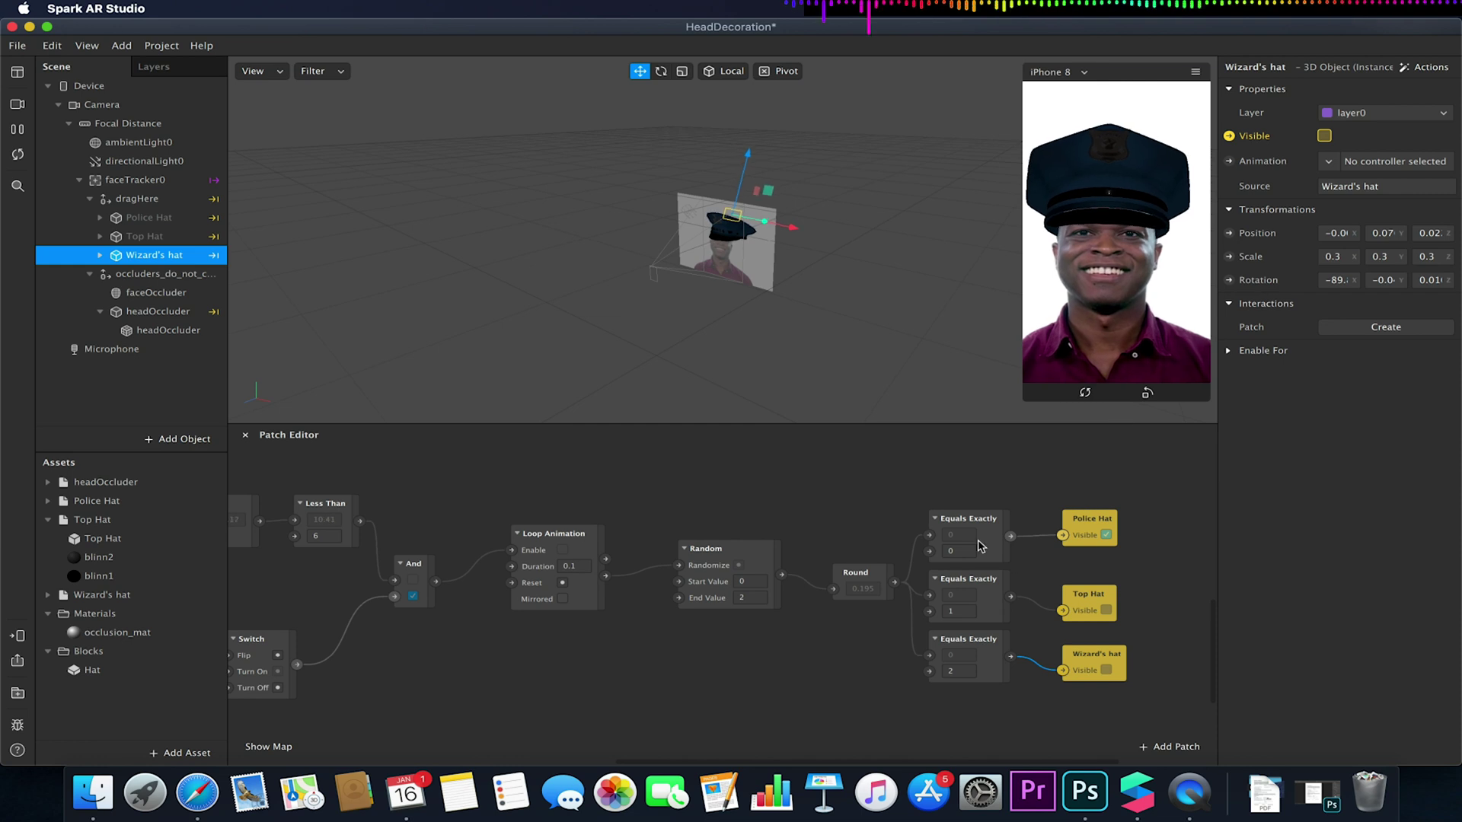
{"action": "left_click", "coordinate": [1126, 282]}
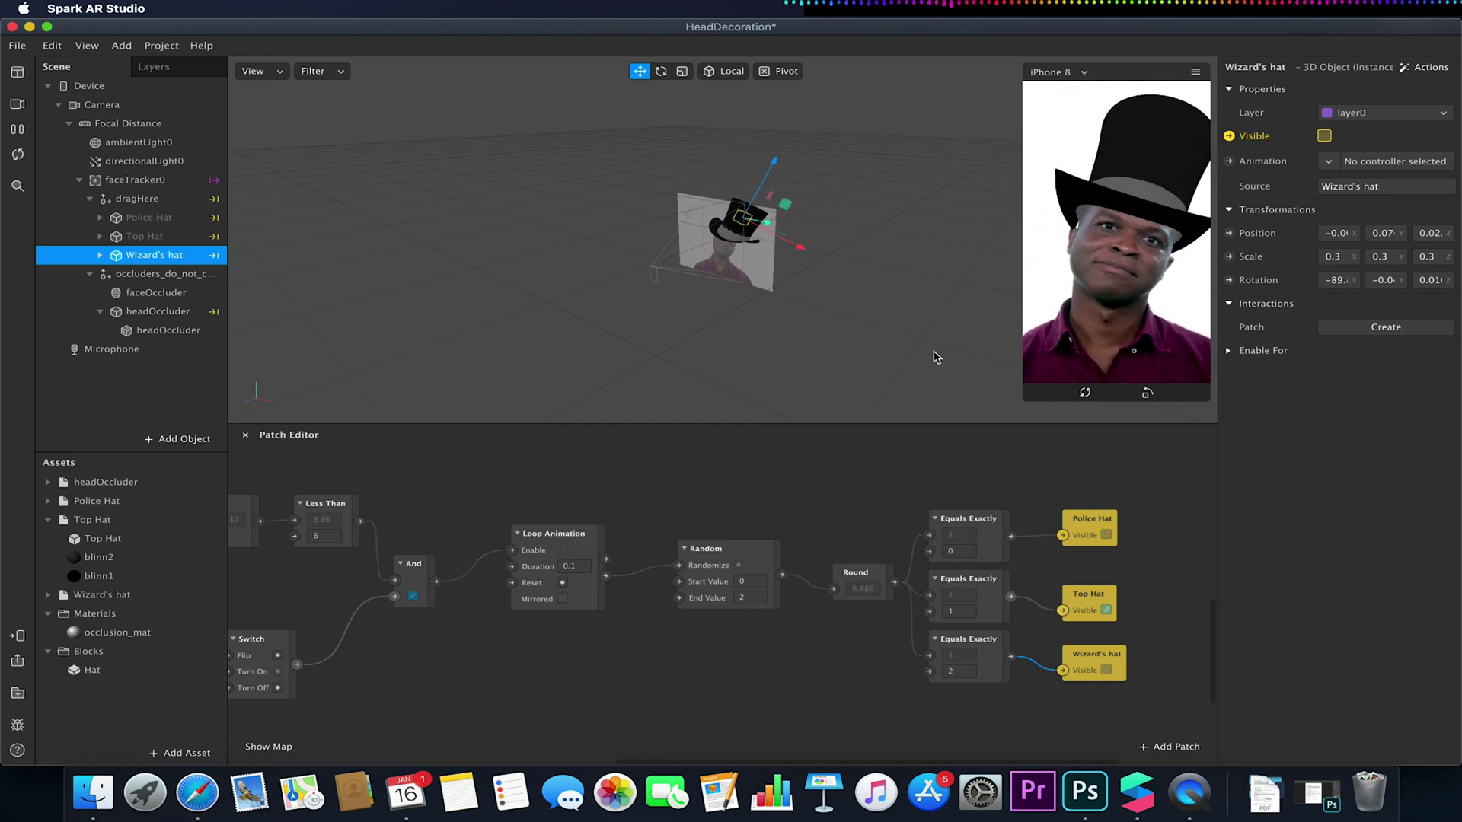
{"action": "left_click", "coordinate": [1129, 290]}
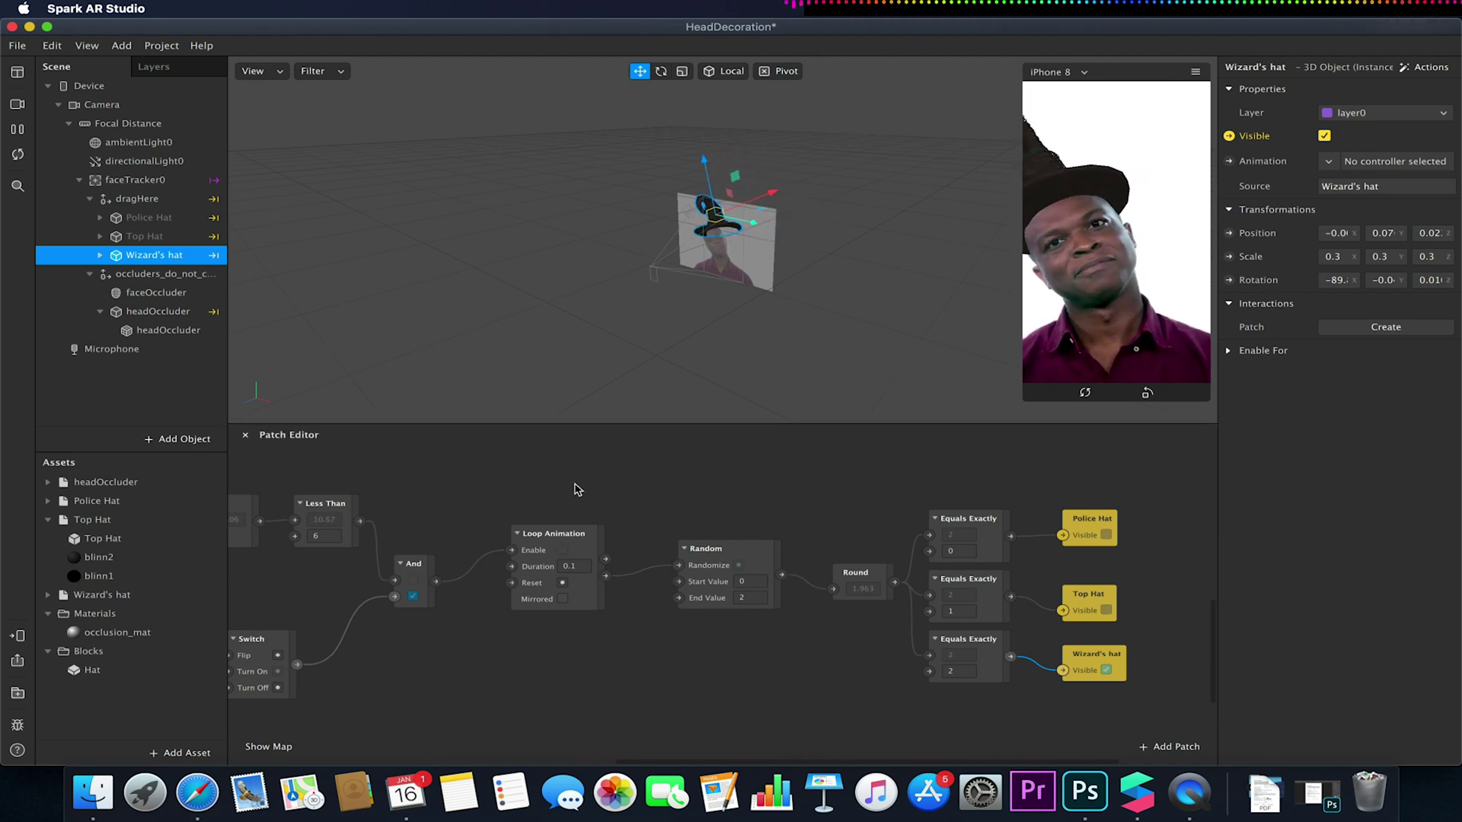
- Enlarge the Patch Editor and shift the loop, Random and comparison nodes left
{"action": "left_click_drag", "start_coordinate": [463, 427], "coordinate": [463, 259]}
{"action": "left_click_drag", "start_coordinate": [571, 510], "coordinate": [660, 563]}
{"action": "left_click_drag", "start_coordinate": [615, 392], "coordinate": [1173, 605]}
{"action": "left_click_drag", "start_coordinate": [708, 465], "coordinate": [660, 465]}
{"action": "left_click", "coordinate": [798, 416]}
{"action": "left_click_drag", "start_coordinate": [824, 466], "coordinate": [775, 466]}
{"action": "left_click", "coordinate": [858, 453]}
- Move Round, the comparisons and hat patches left, and pull Screen Tap onto the canvas
{"action": "left_click_drag", "start_coordinate": [928, 406], "coordinate": [1199, 601]}
{"action": "left_click_drag", "start_coordinate": [1026, 436], "coordinate": [938, 420]}
{"action": "left_click", "coordinate": [997, 385]}
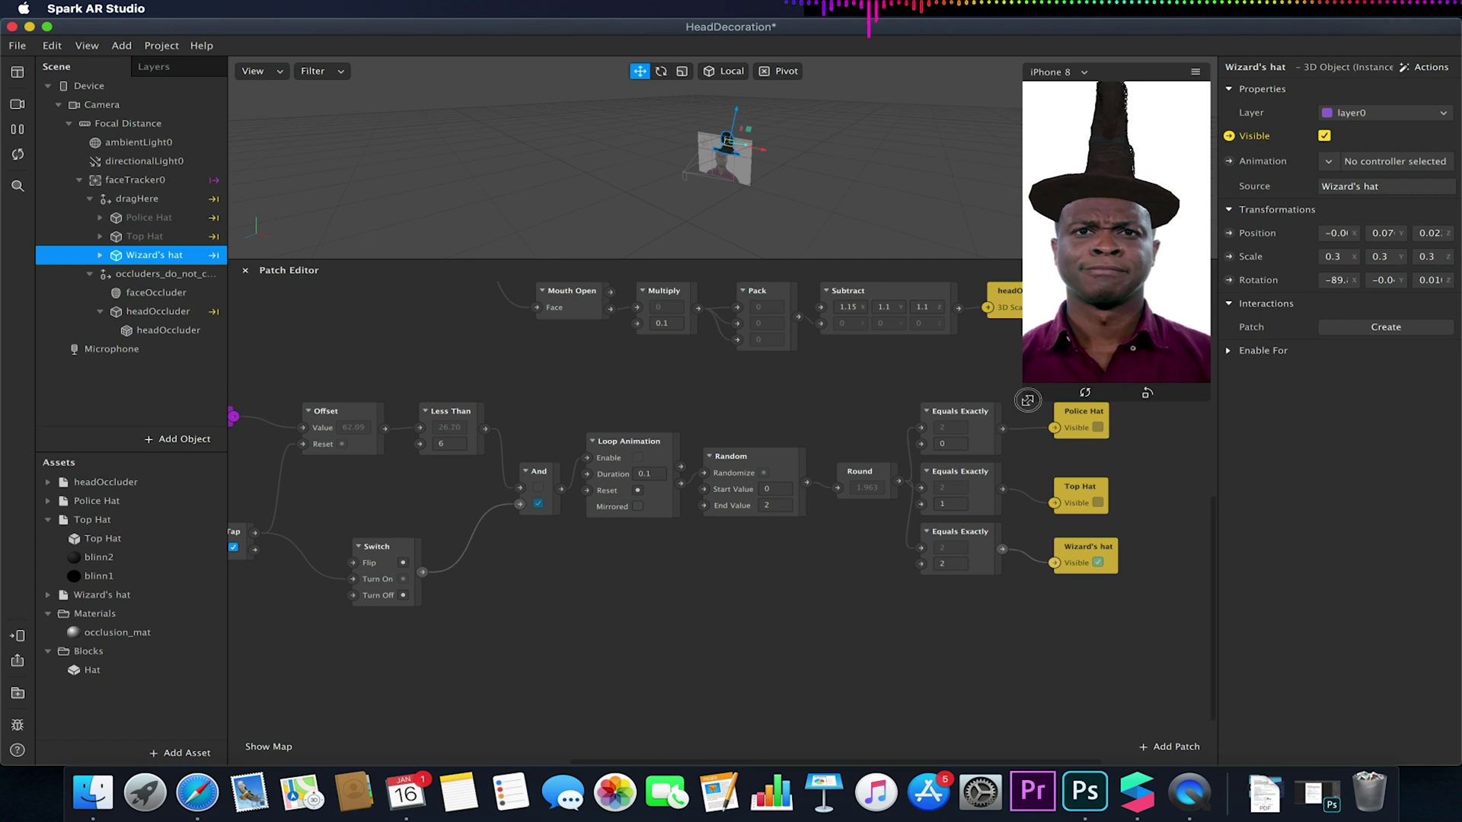
{"action": "left_click_drag", "start_coordinate": [1020, 399], "coordinate": [1084, 297]}
{"action": "scroll", "coordinate": [849, 390], "scroll_direction": "up", "scroll_amount": 3}
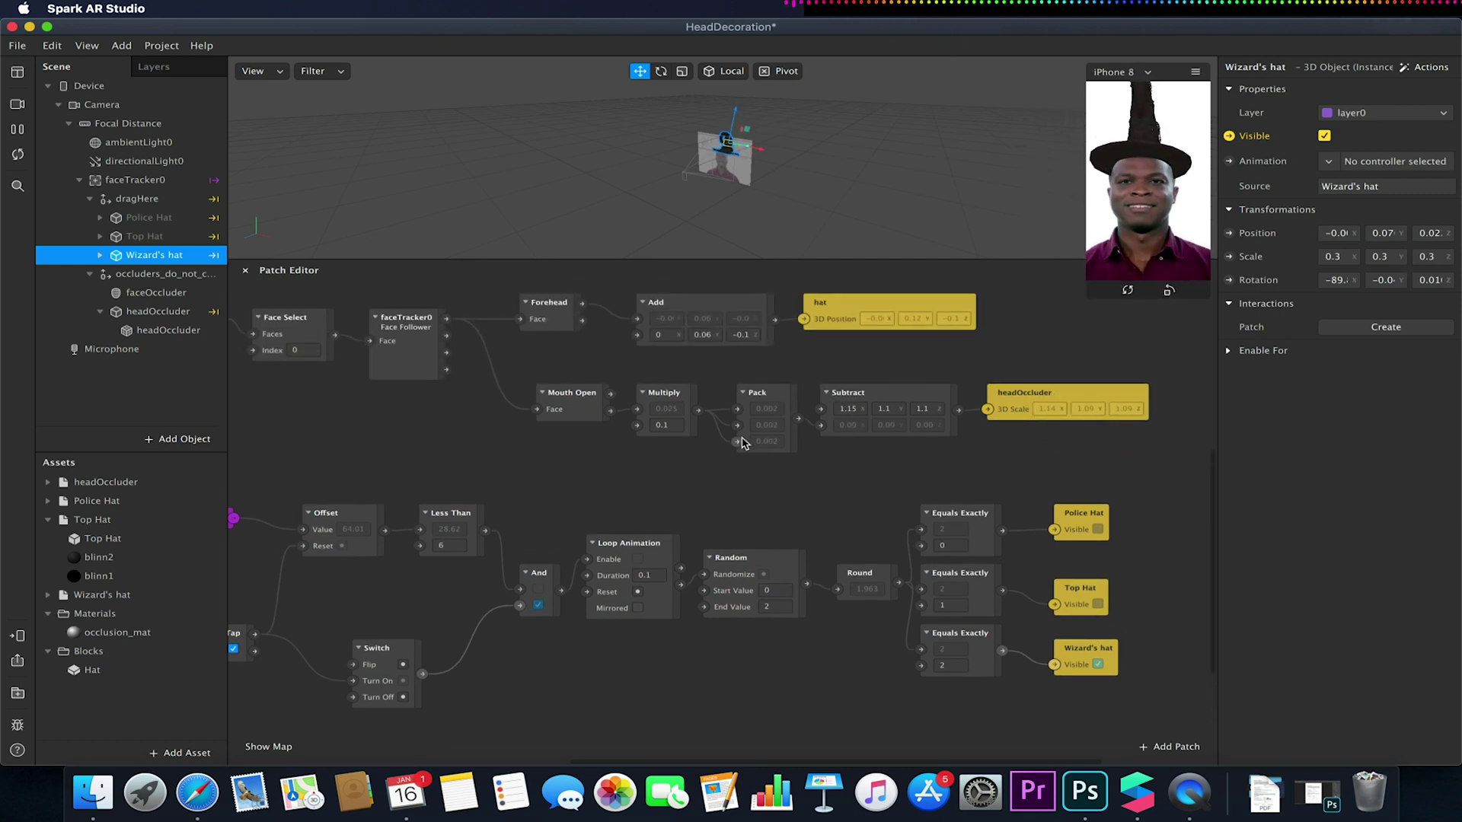
{"action": "left_click", "coordinate": [270, 629]}
{"action": "left_click_drag", "start_coordinate": [269, 629], "coordinate": [319, 604]}
{"action": "left_click", "coordinate": [426, 601]}
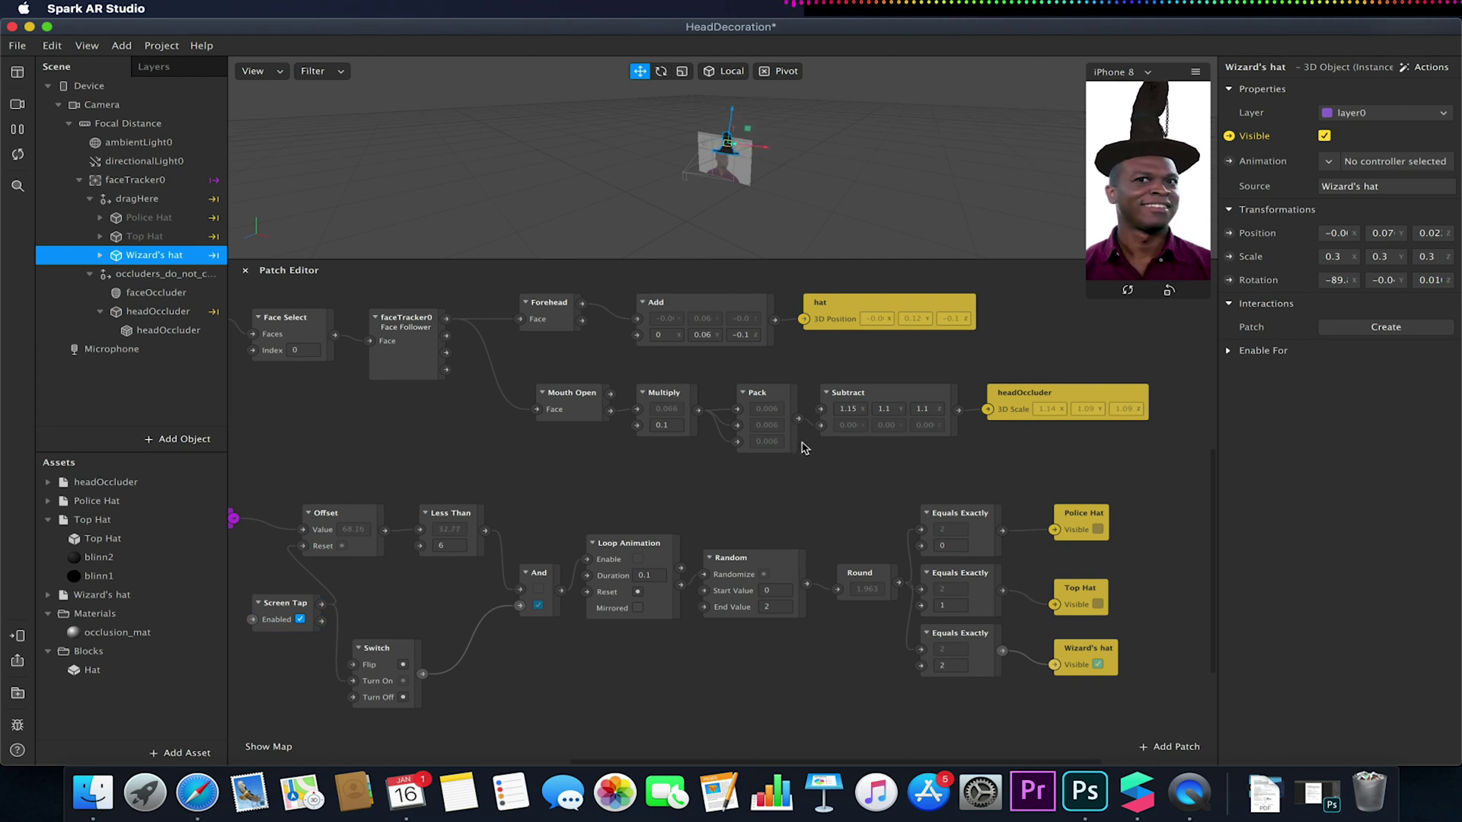
{"action": "scroll", "coordinate": [837, 441], "scroll_direction": "up", "scroll_amount": 3}
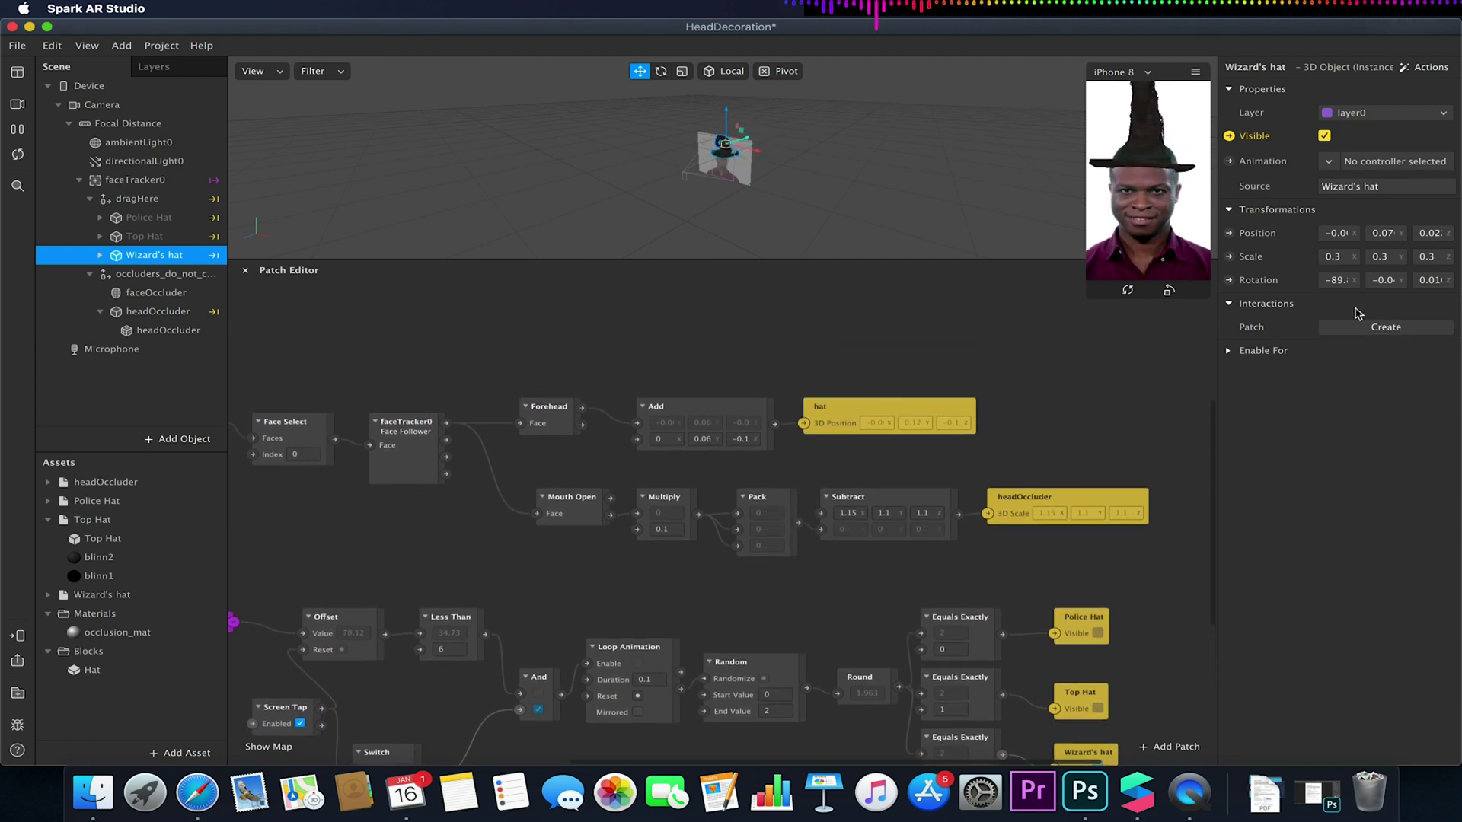
{"action": "left_click", "coordinate": [18, 47]}
{"action": "mouse_move", "coordinate": [161, 46]}
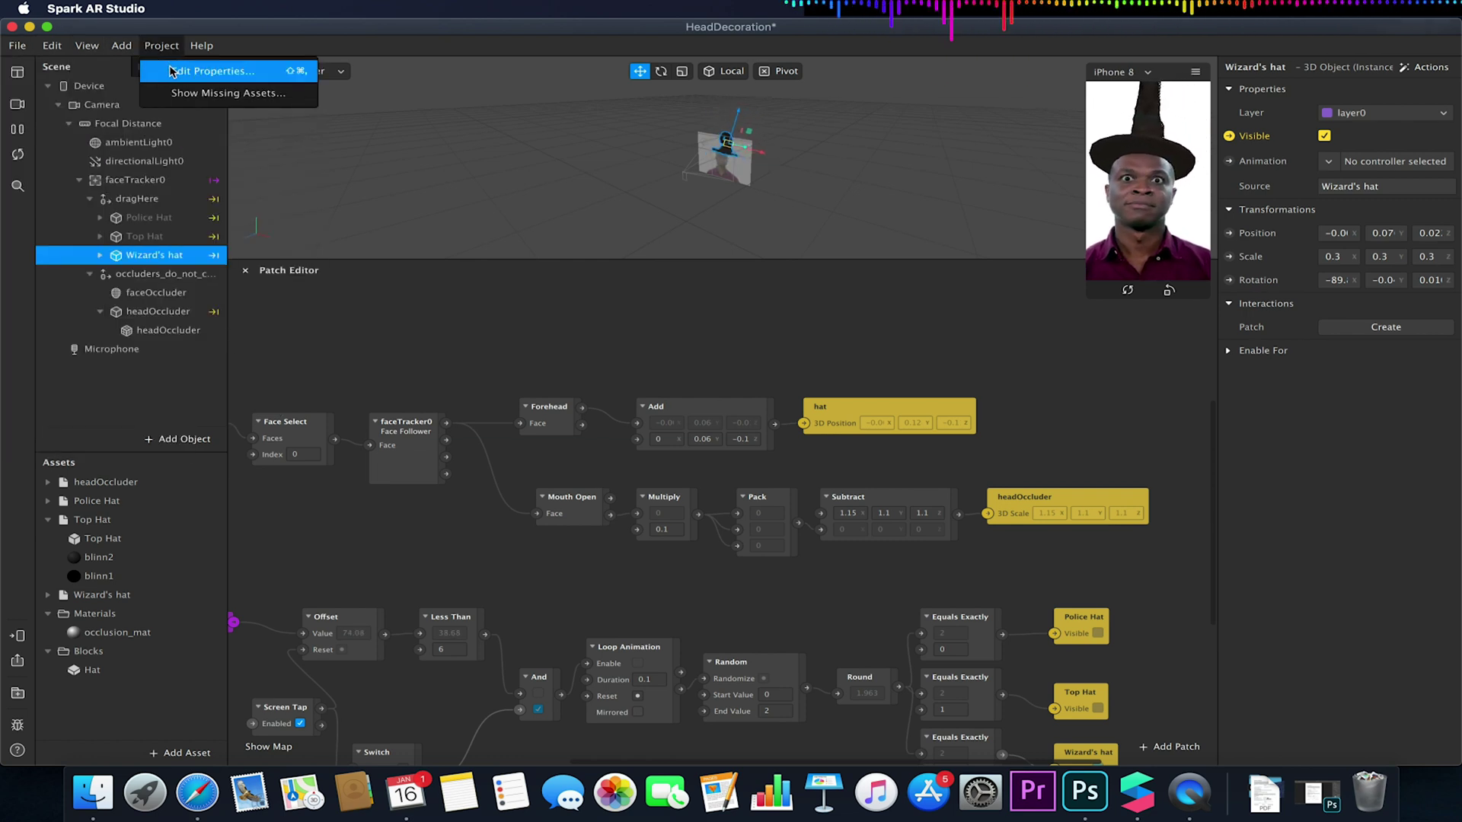
{"action": "left_click", "coordinate": [209, 71]}
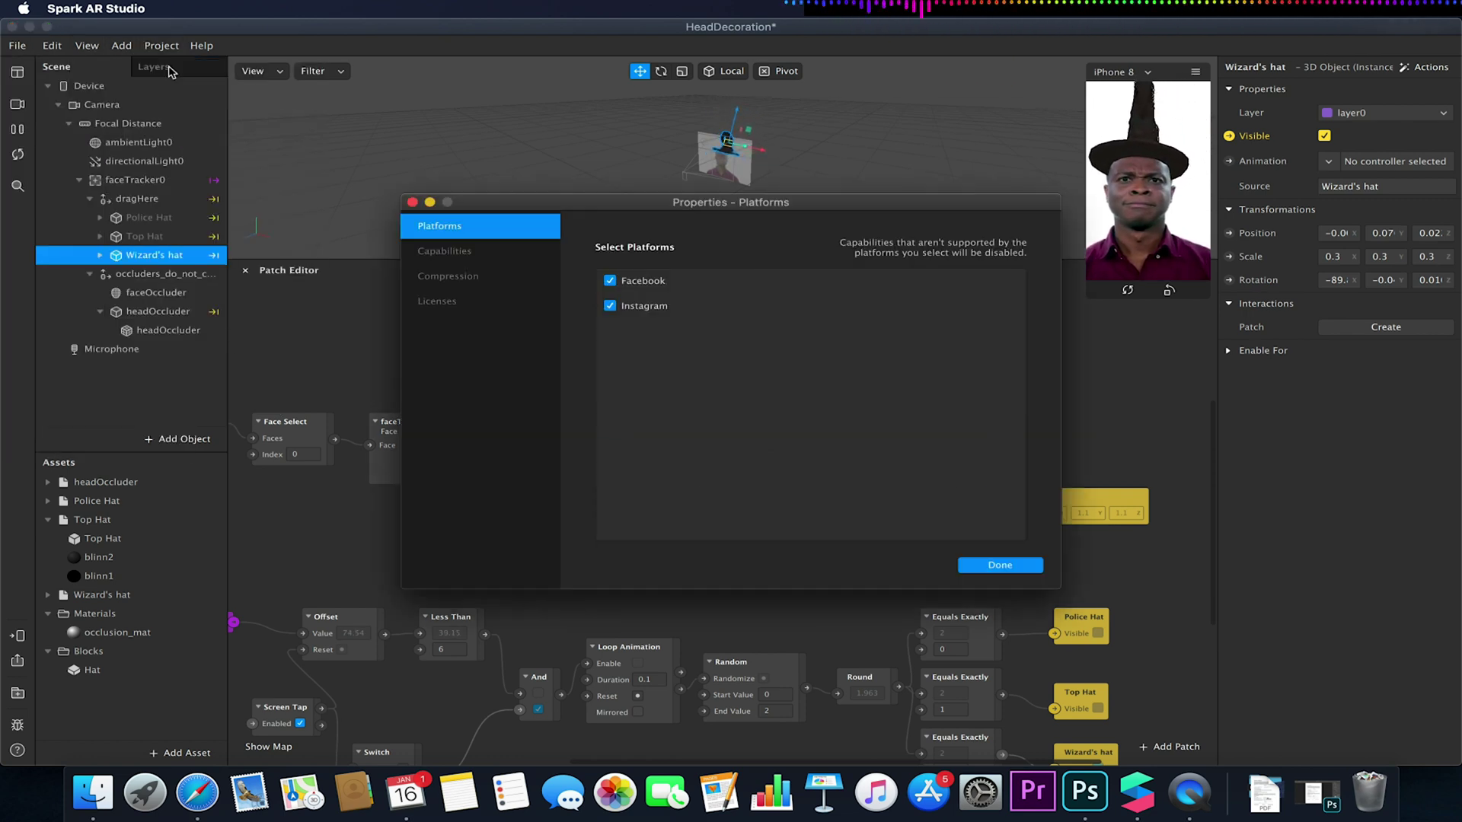
{"action": "left_click", "coordinate": [457, 275]}
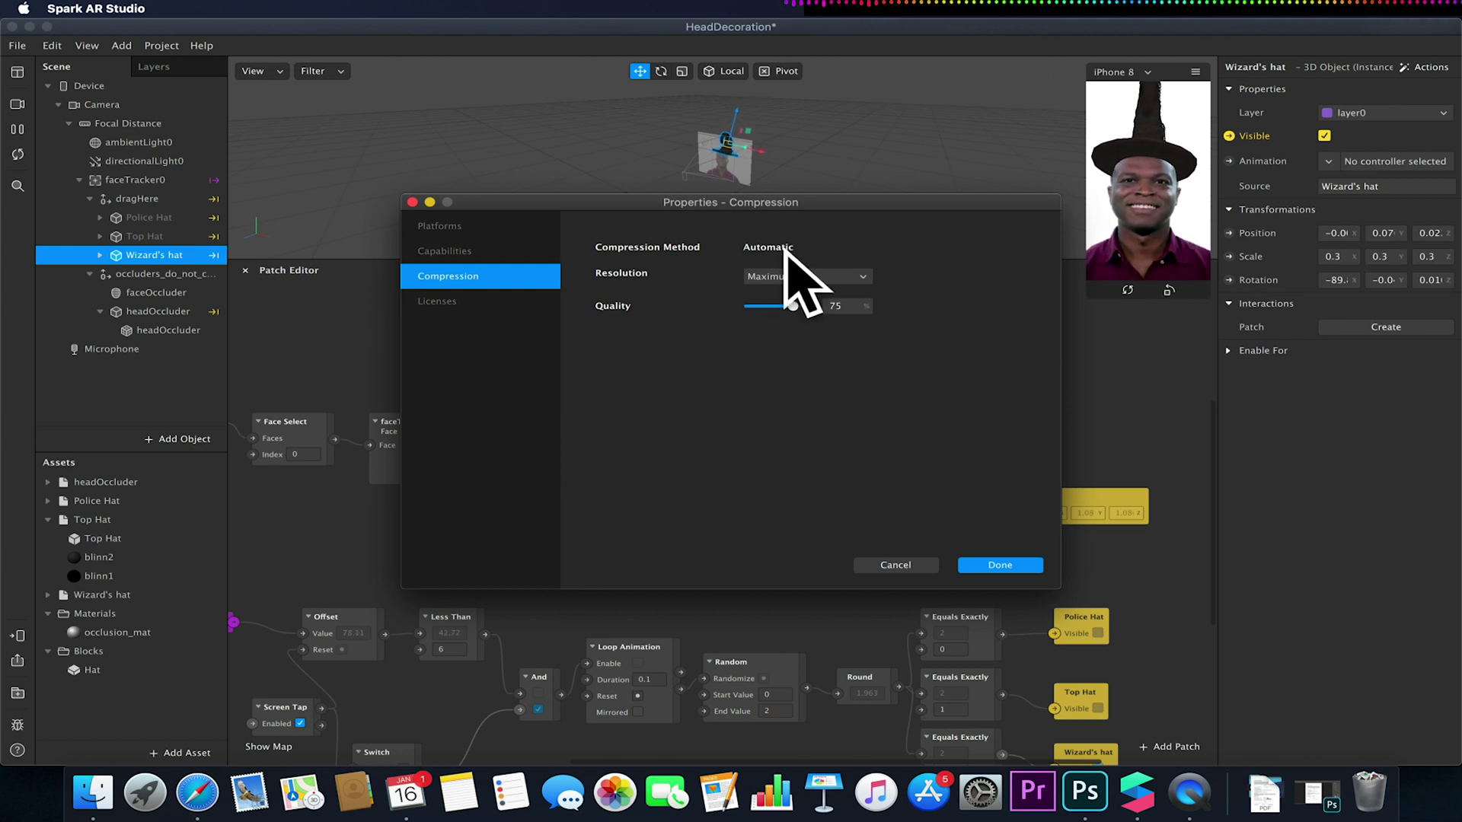
{"action": "left_click", "coordinate": [445, 229]}
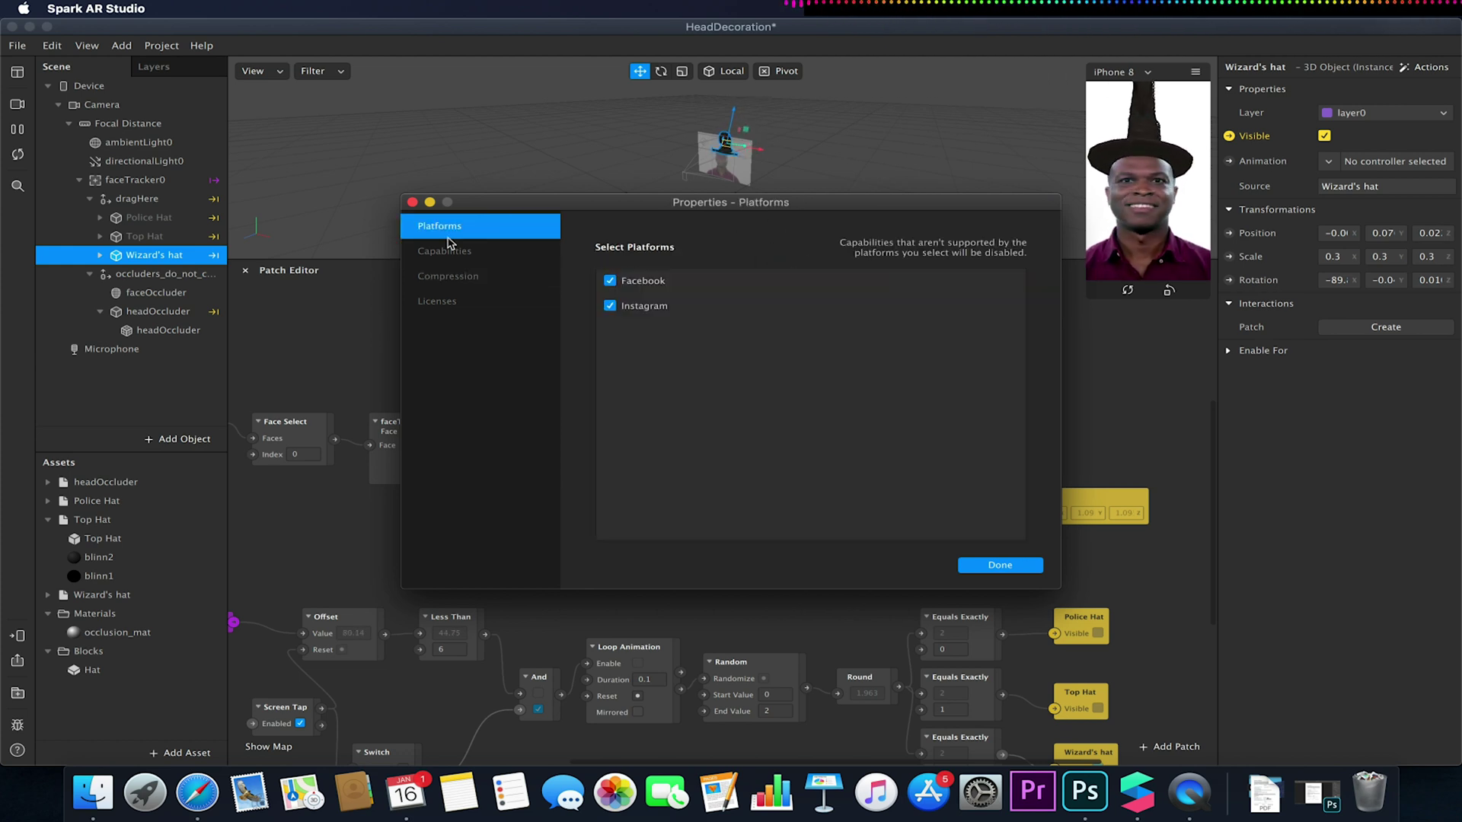
{"action": "left_click", "coordinate": [445, 250]}
{"action": "left_click", "coordinate": [443, 275]}
{"action": "left_click", "coordinate": [438, 301]}
{"action": "left_click", "coordinate": [412, 201]}
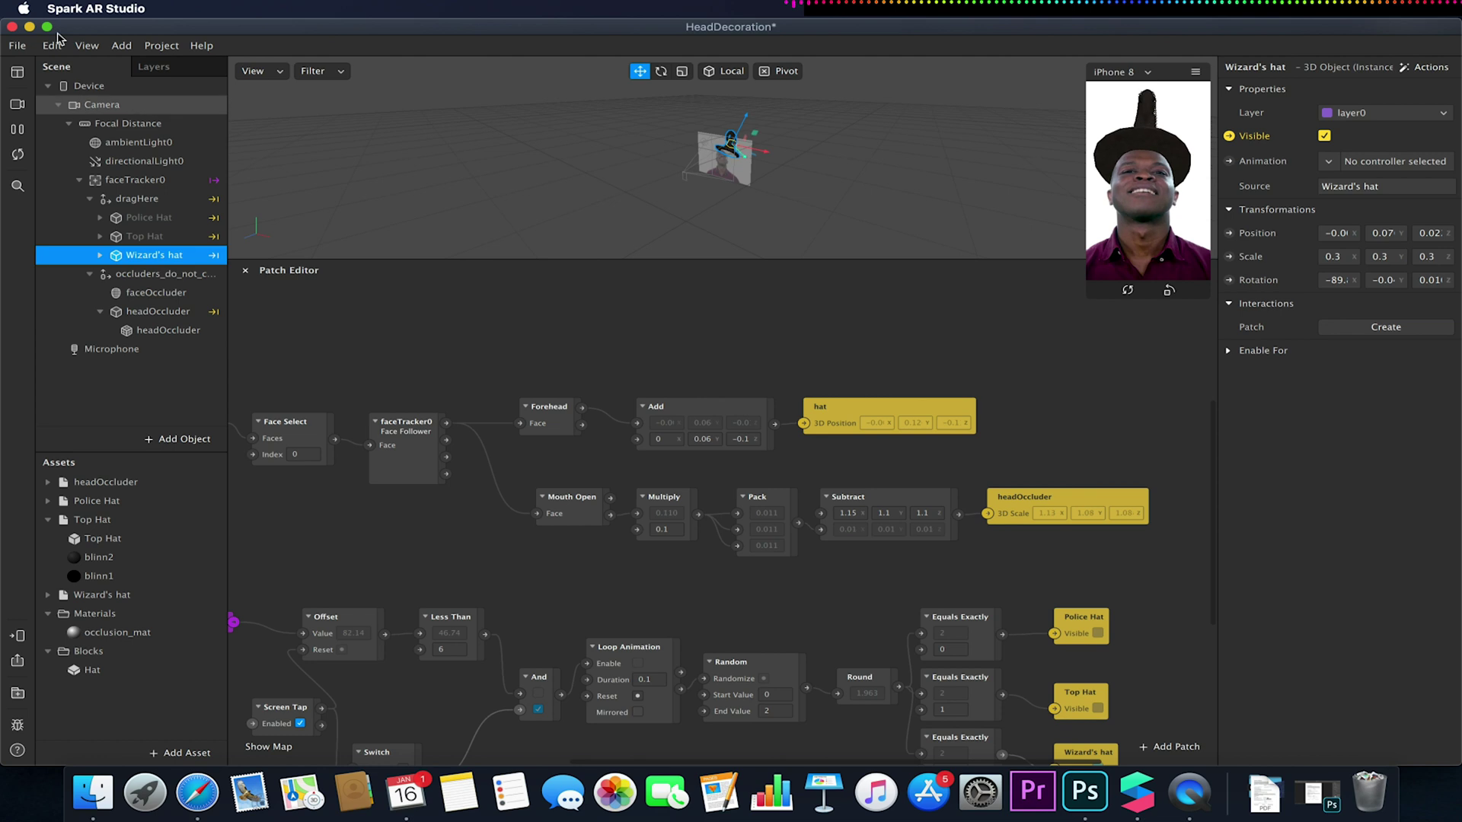
{"action": "left_click", "coordinate": [17, 46]}
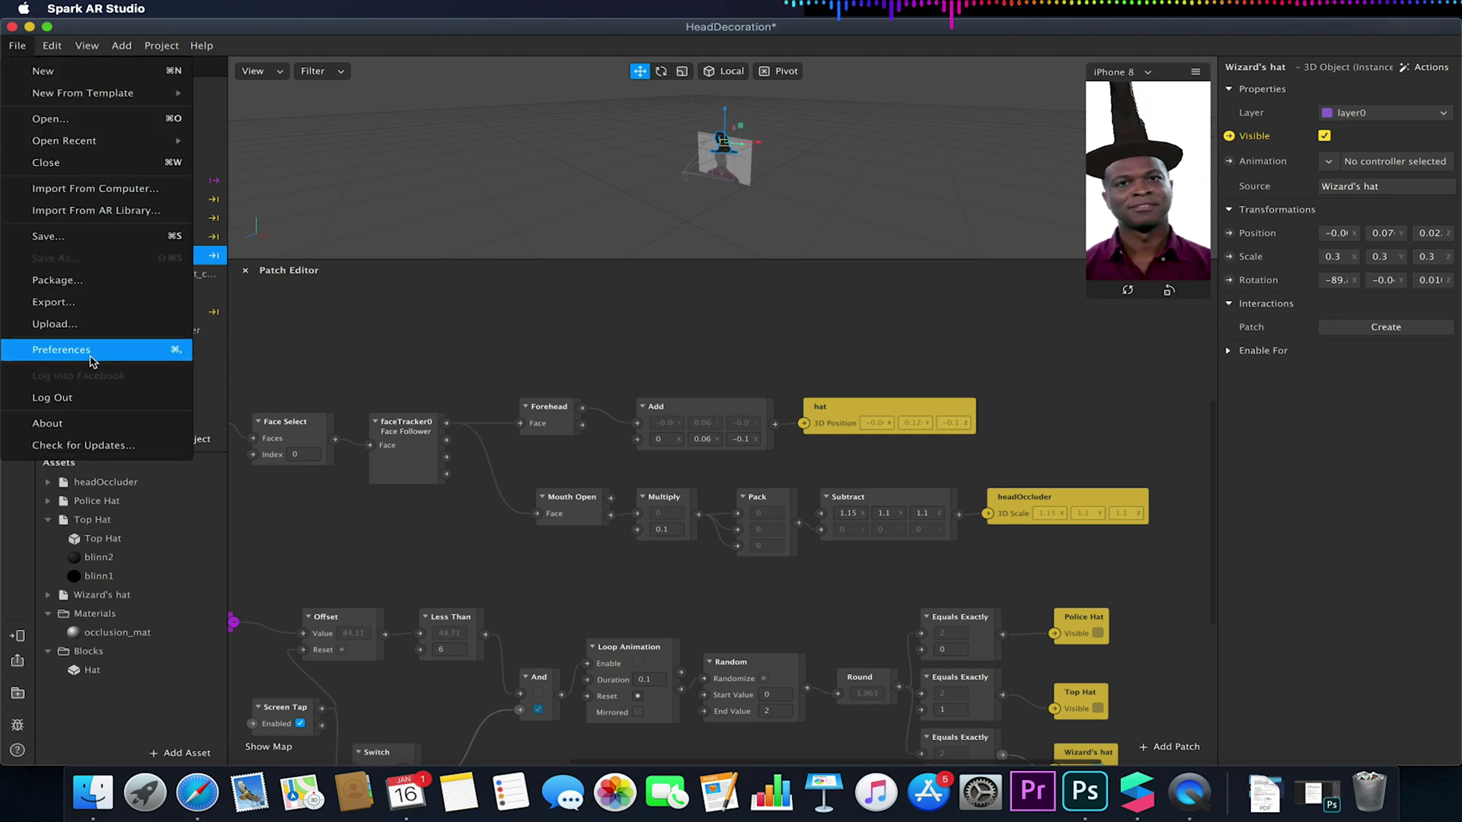
{"action": "left_click", "coordinate": [61, 349]}
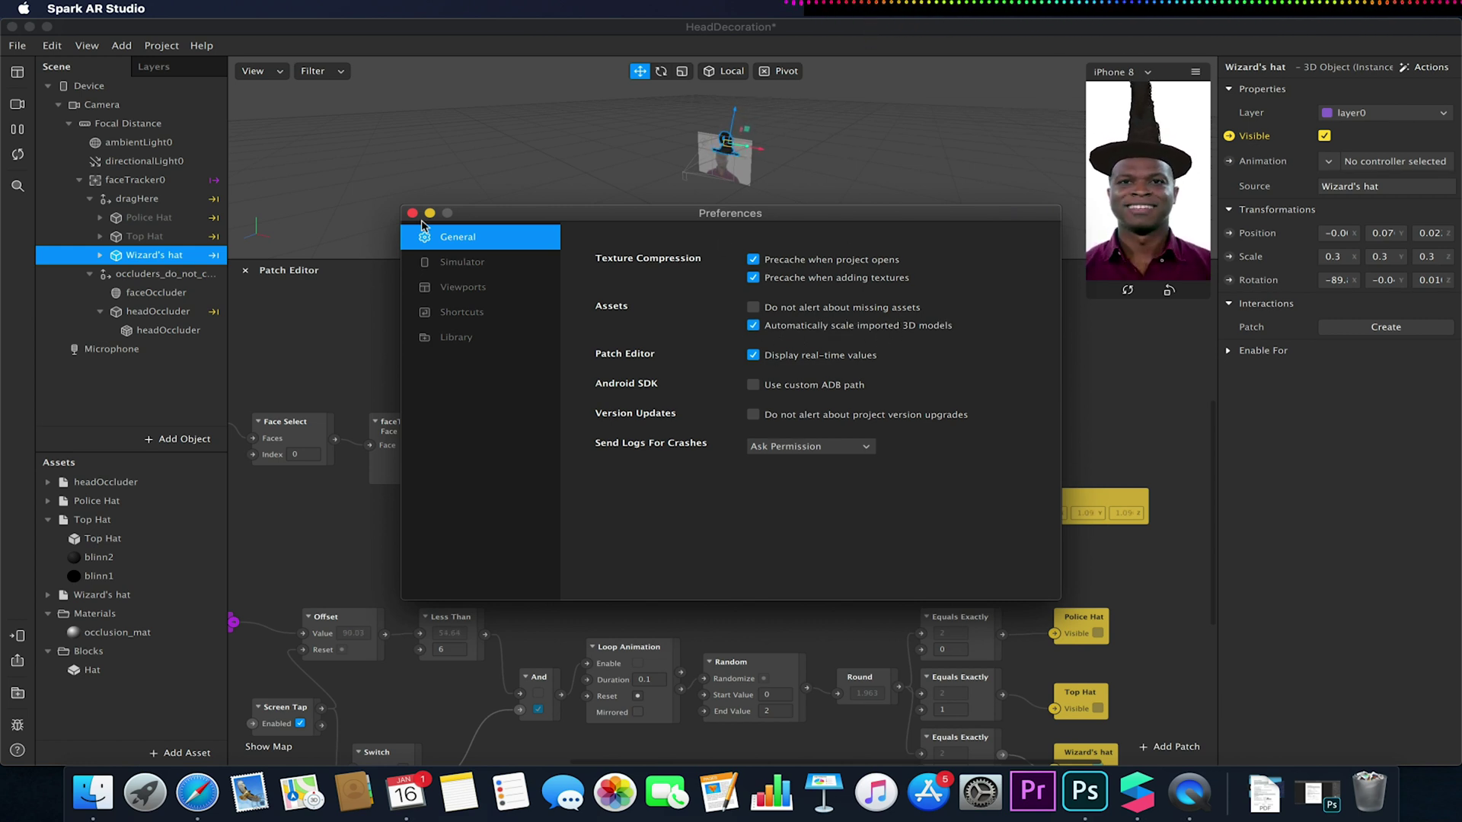
{"action": "left_click", "coordinate": [411, 213]}
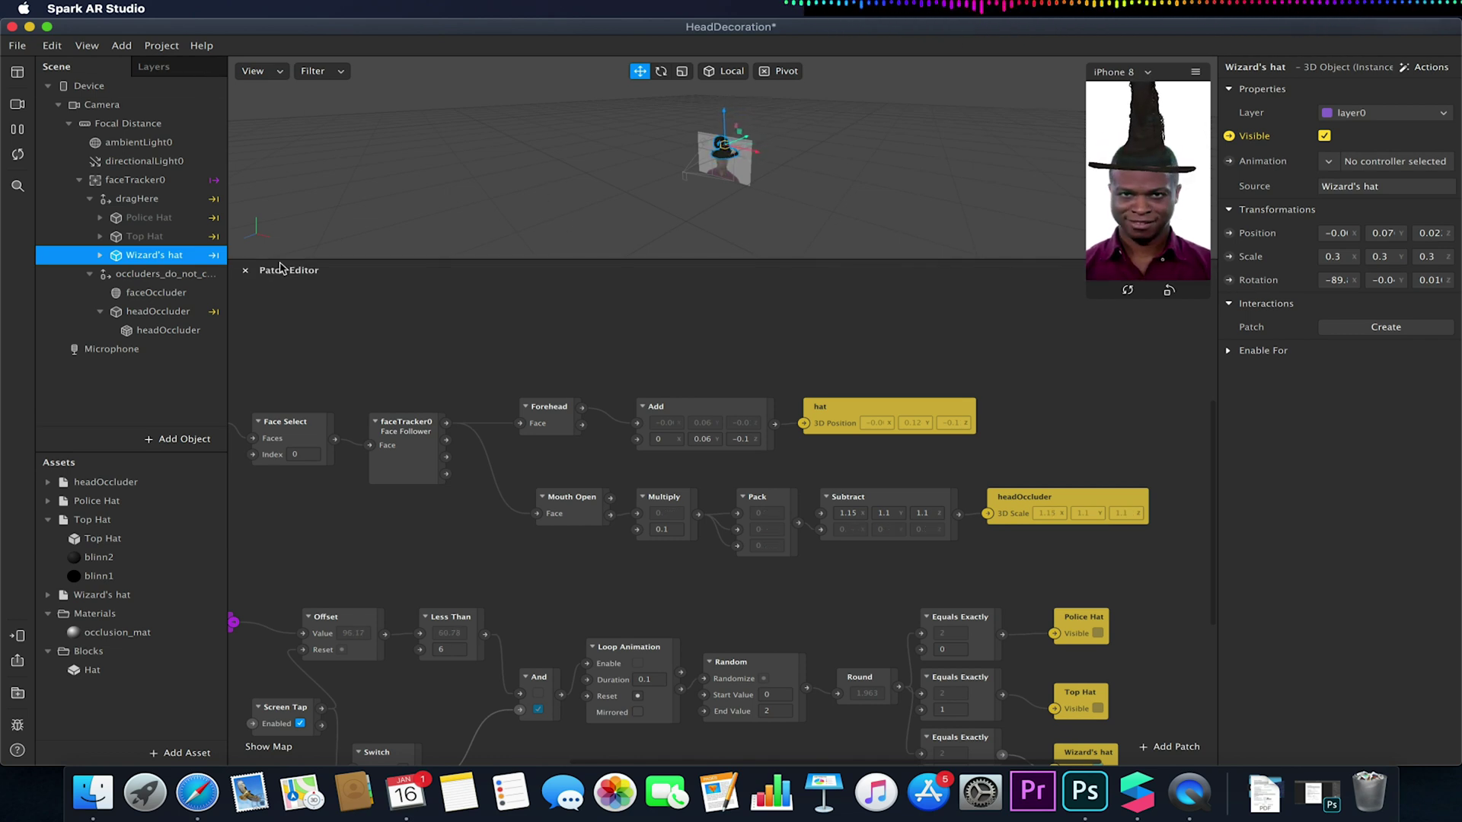
- Inspect Top Hat and blinn2, then view the Wizard's hat lambert21_baseColor texture (1024 × 1024)
{"action": "left_click", "coordinate": [80, 538]}
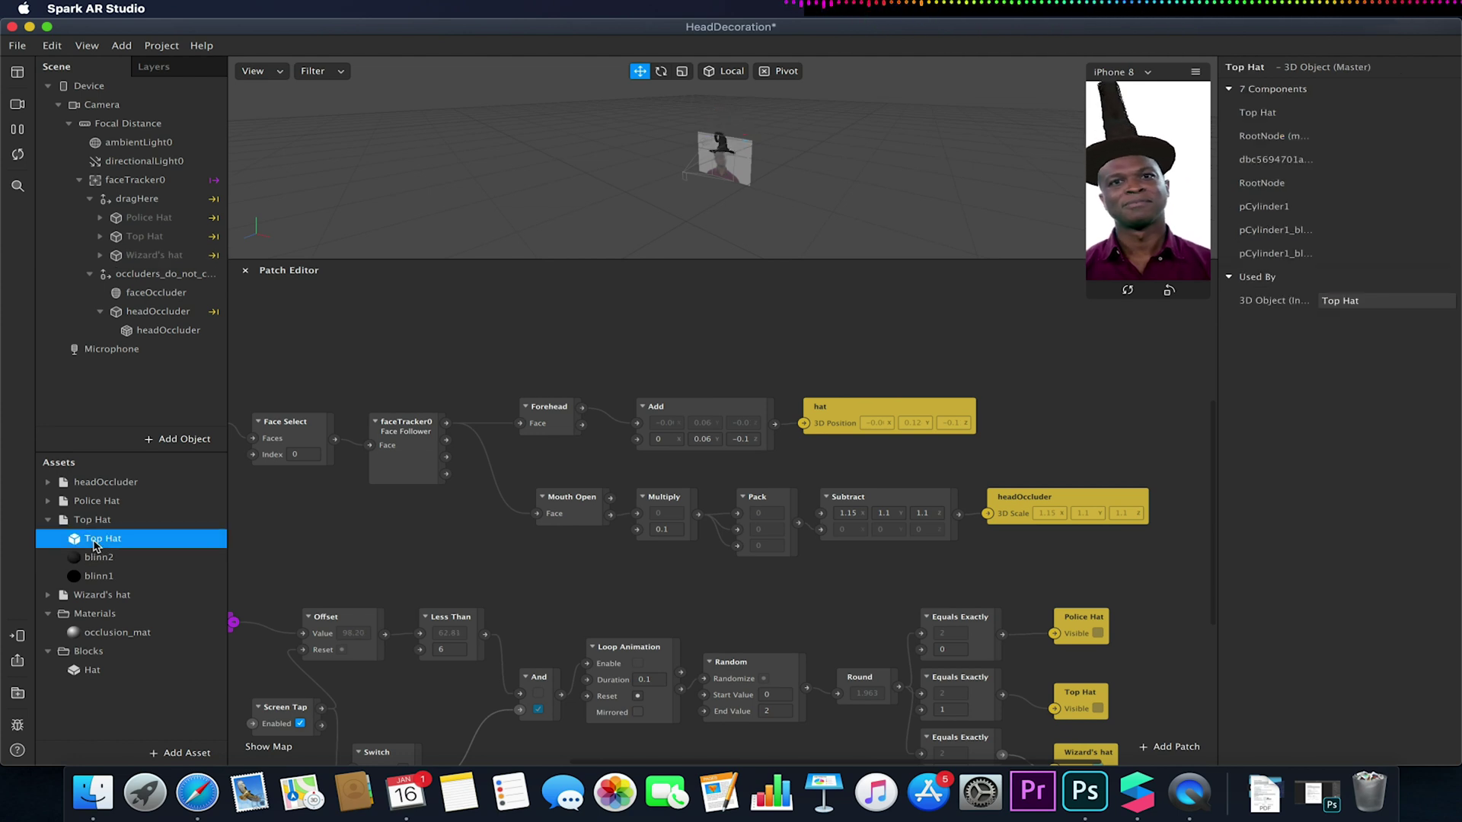
{"action": "left_click", "coordinate": [104, 557]}
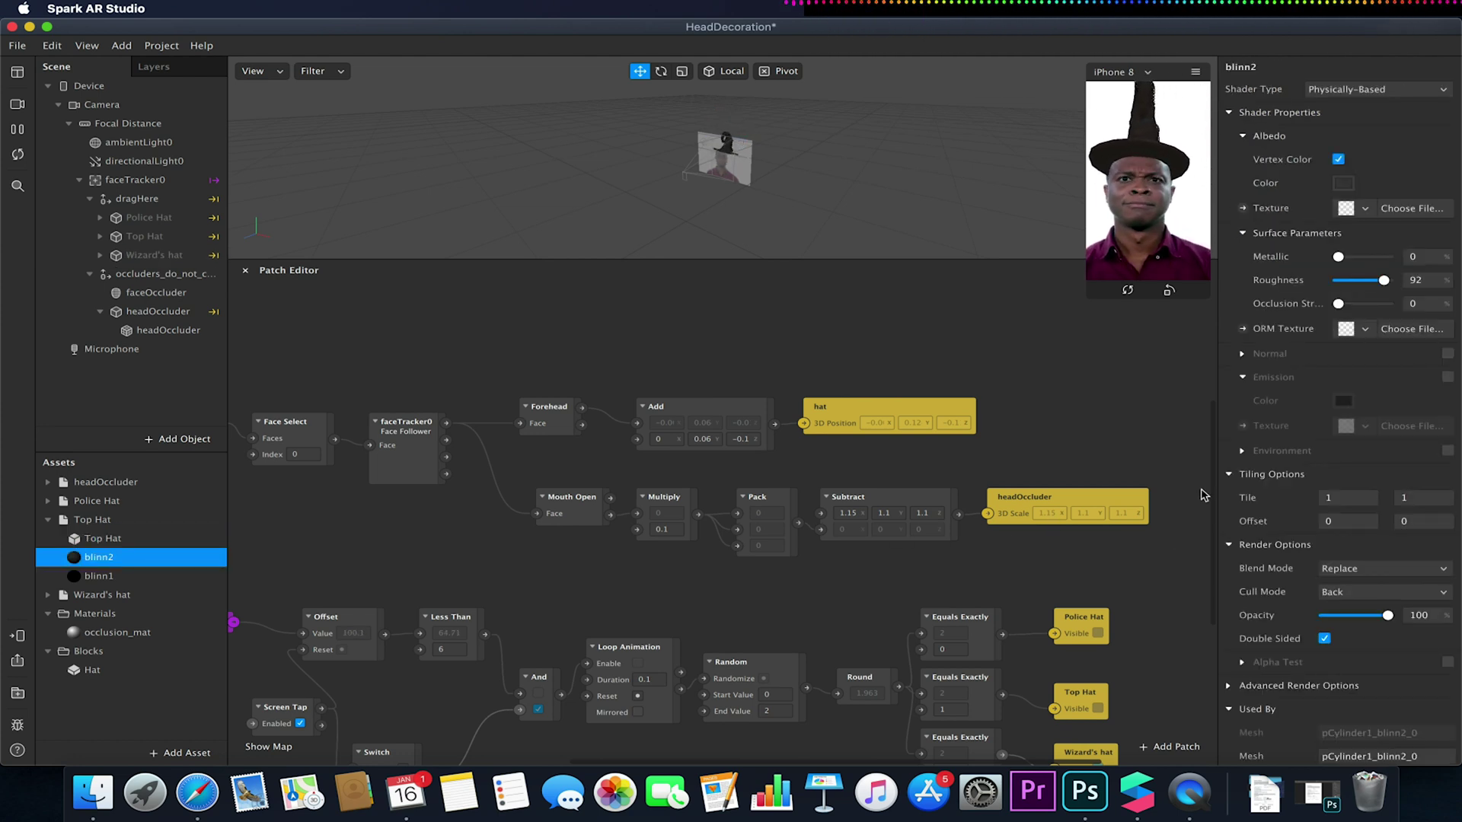
{"action": "scroll", "coordinate": [1284, 503], "scroll_direction": "down", "scroll_amount": 1}
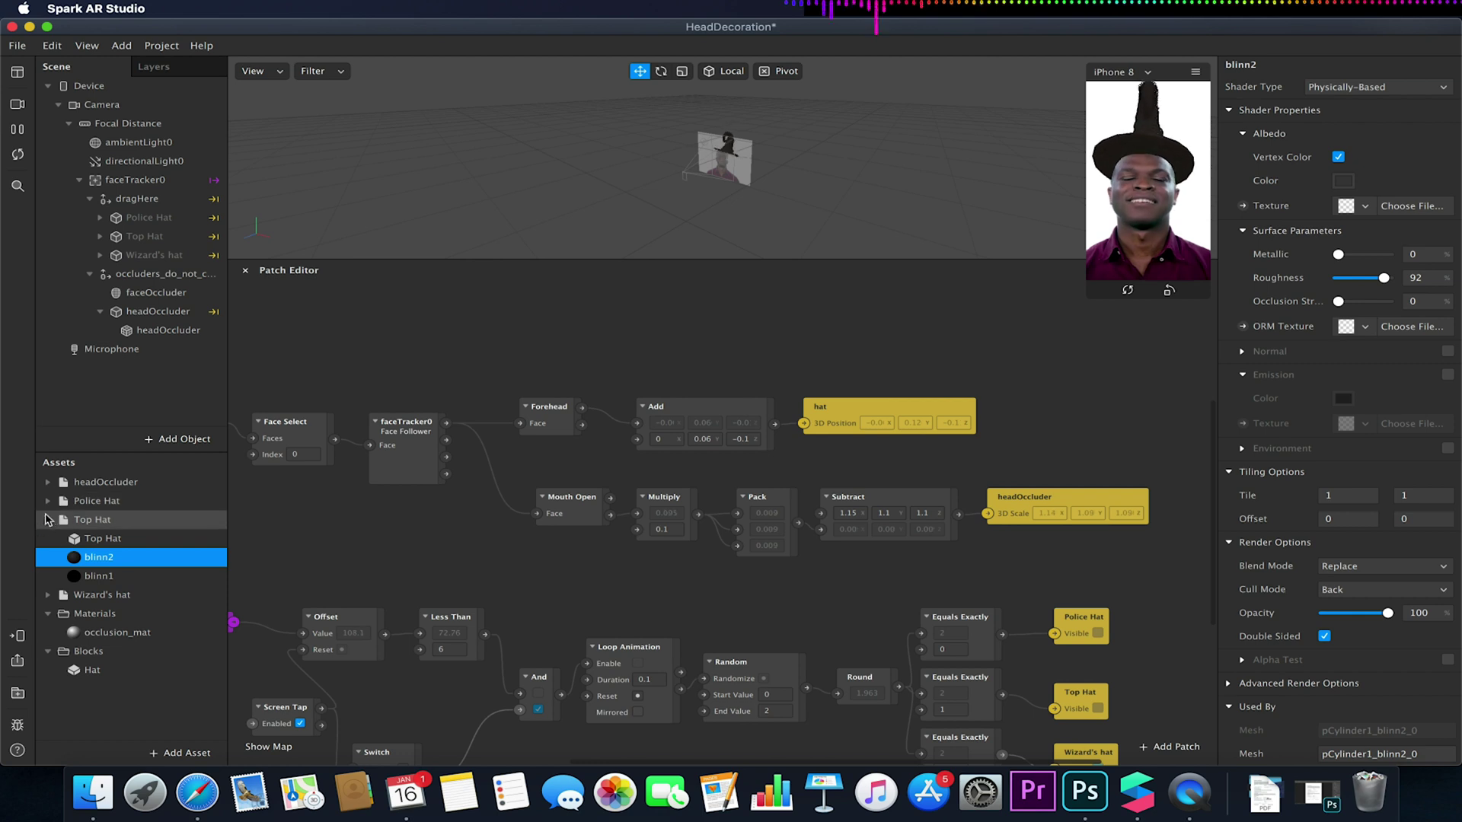
{"action": "left_click", "coordinate": [48, 595]}
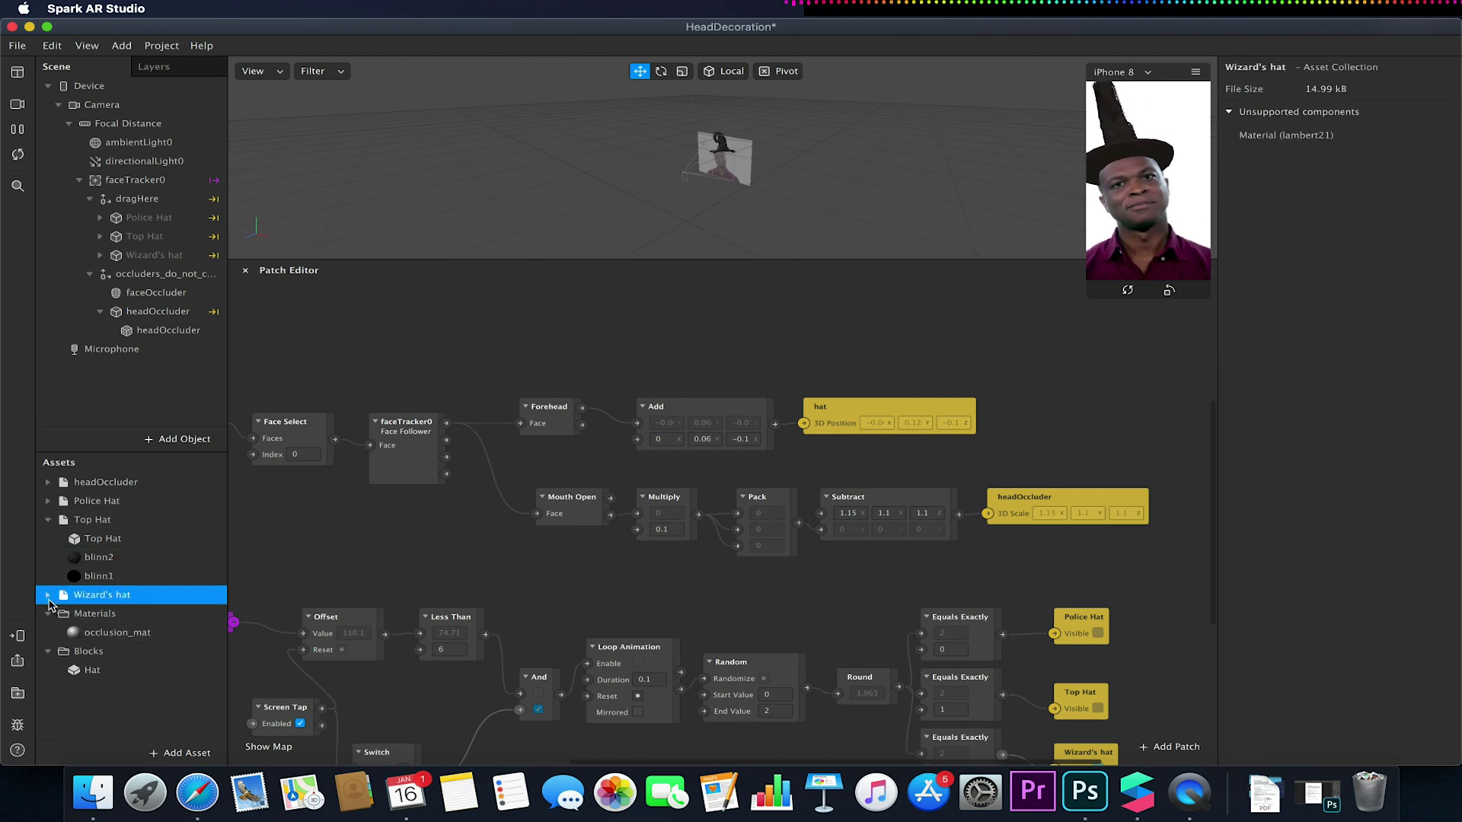
{"action": "left_click", "coordinate": [141, 653]}
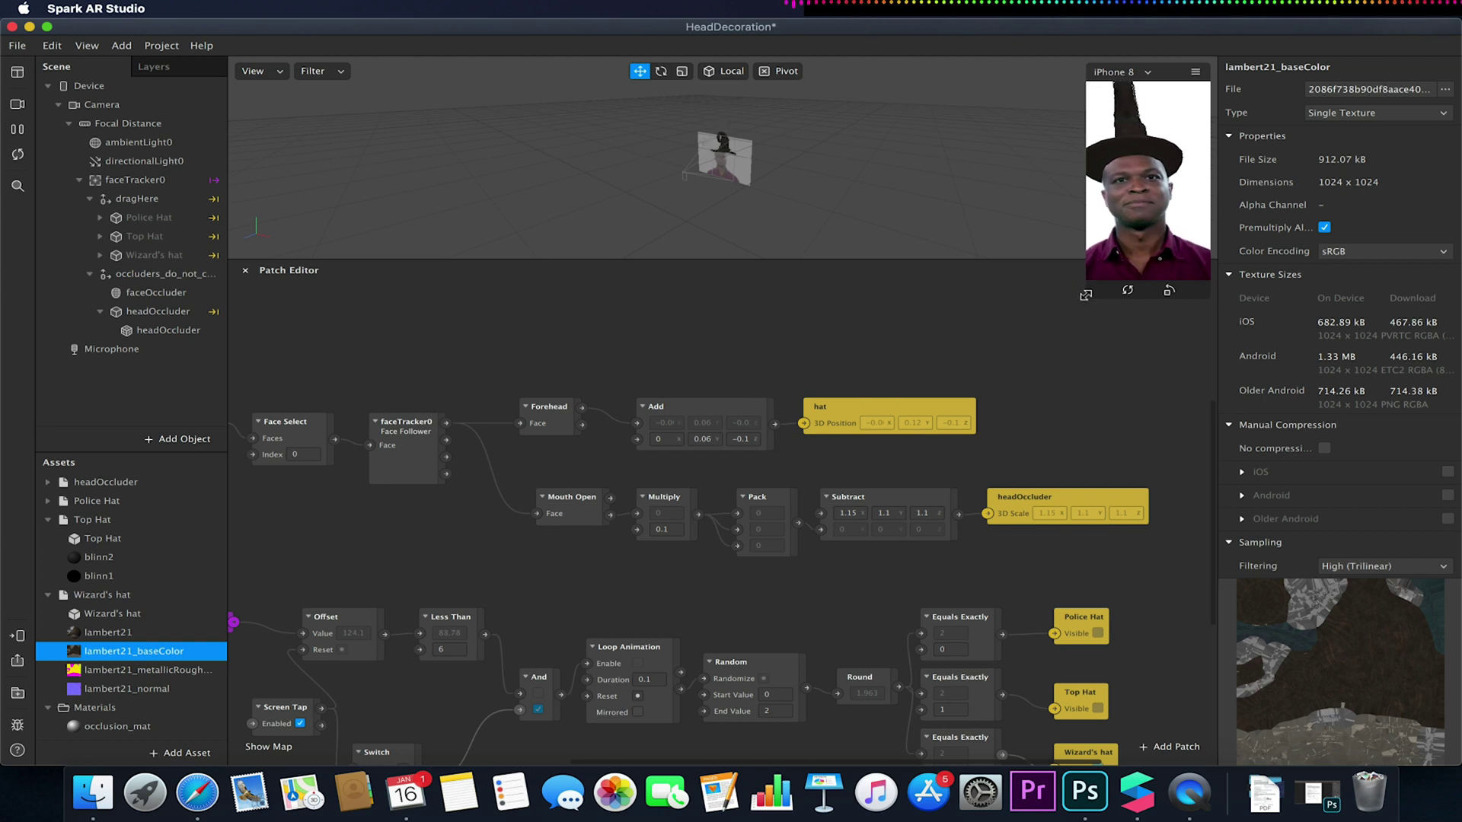
- Expand the simulator preview so the Wizard's hat on the face appears large
{"action": "left_click", "coordinate": [1085, 295]}
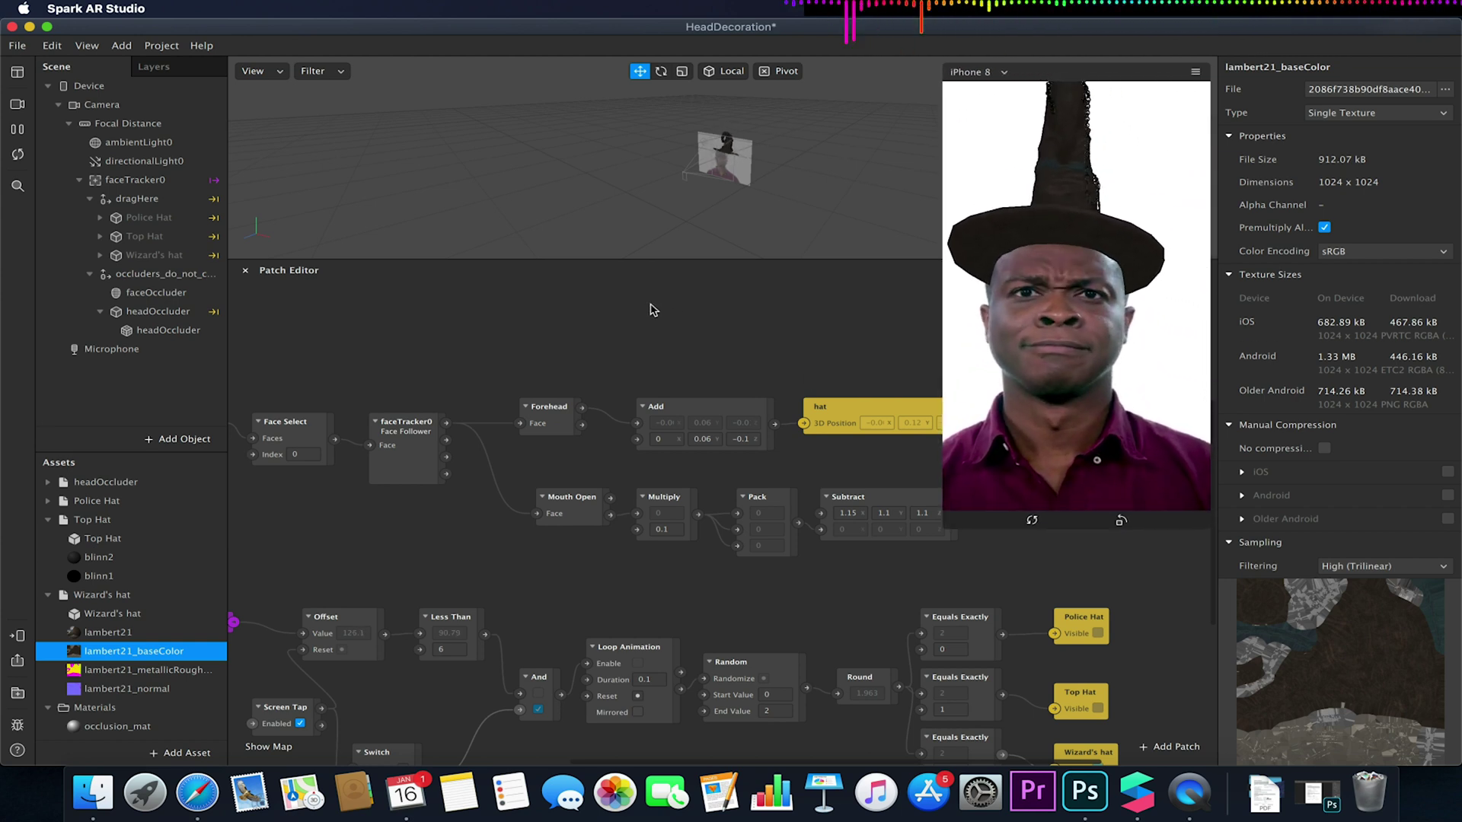